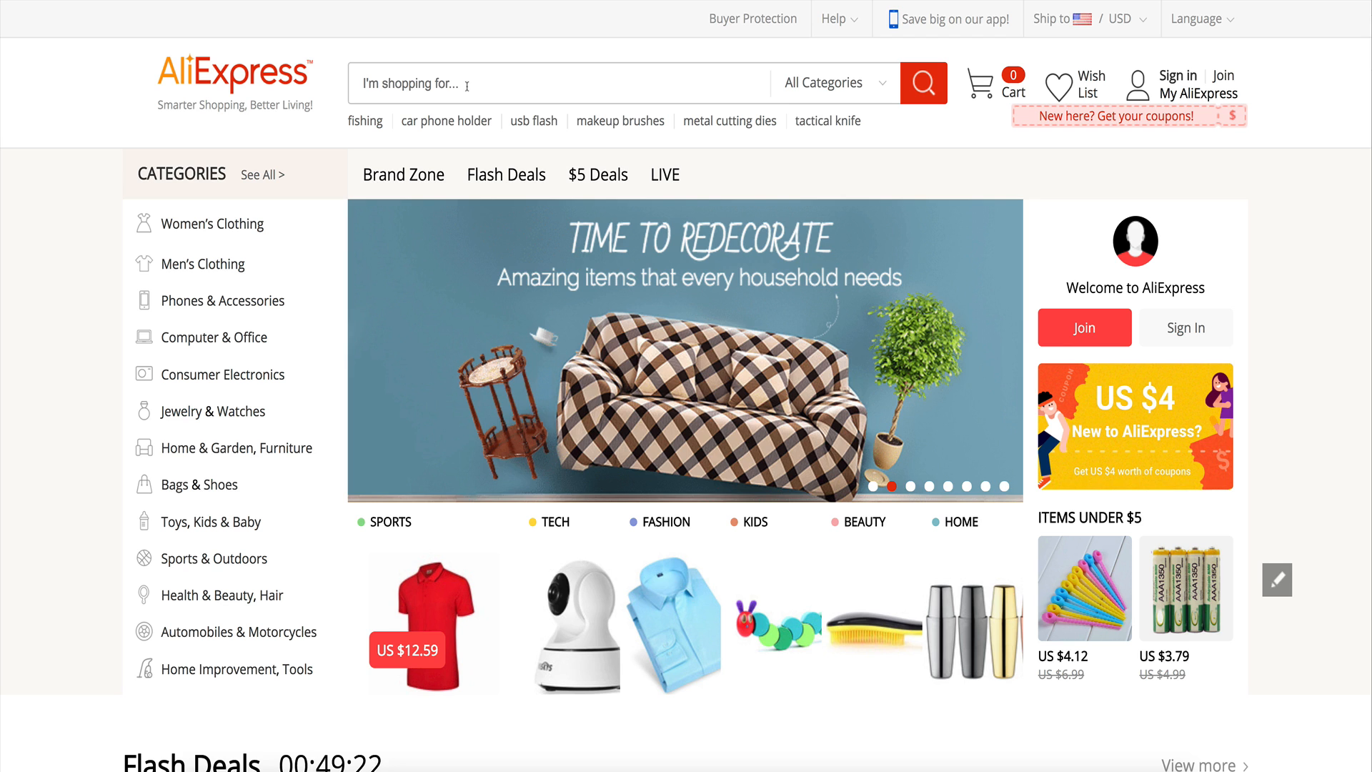
Search AliExpress for "womens watch".
text(womens watch)
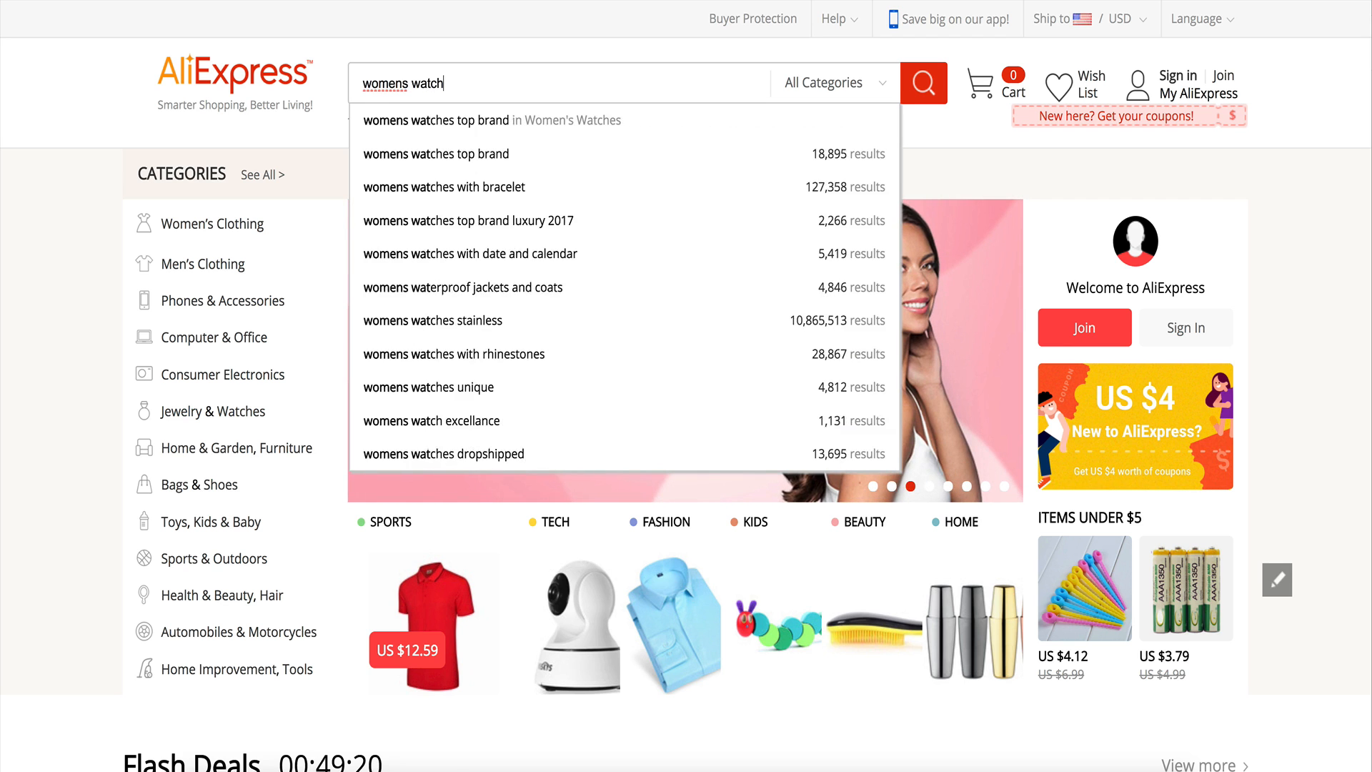
key(Return)
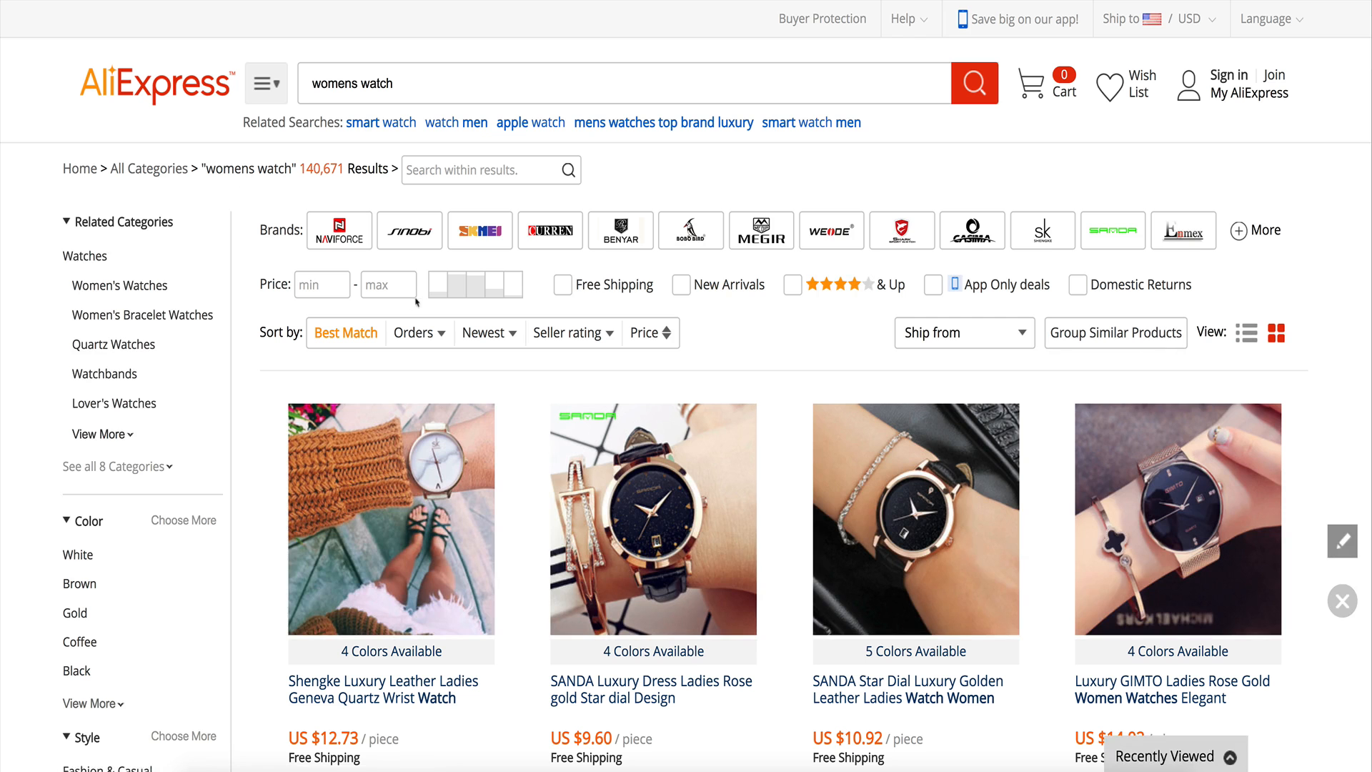
Browse the search results and open the Genvivia Roman numerals quartz watch listing.
scroll(823, 368, down, 3)
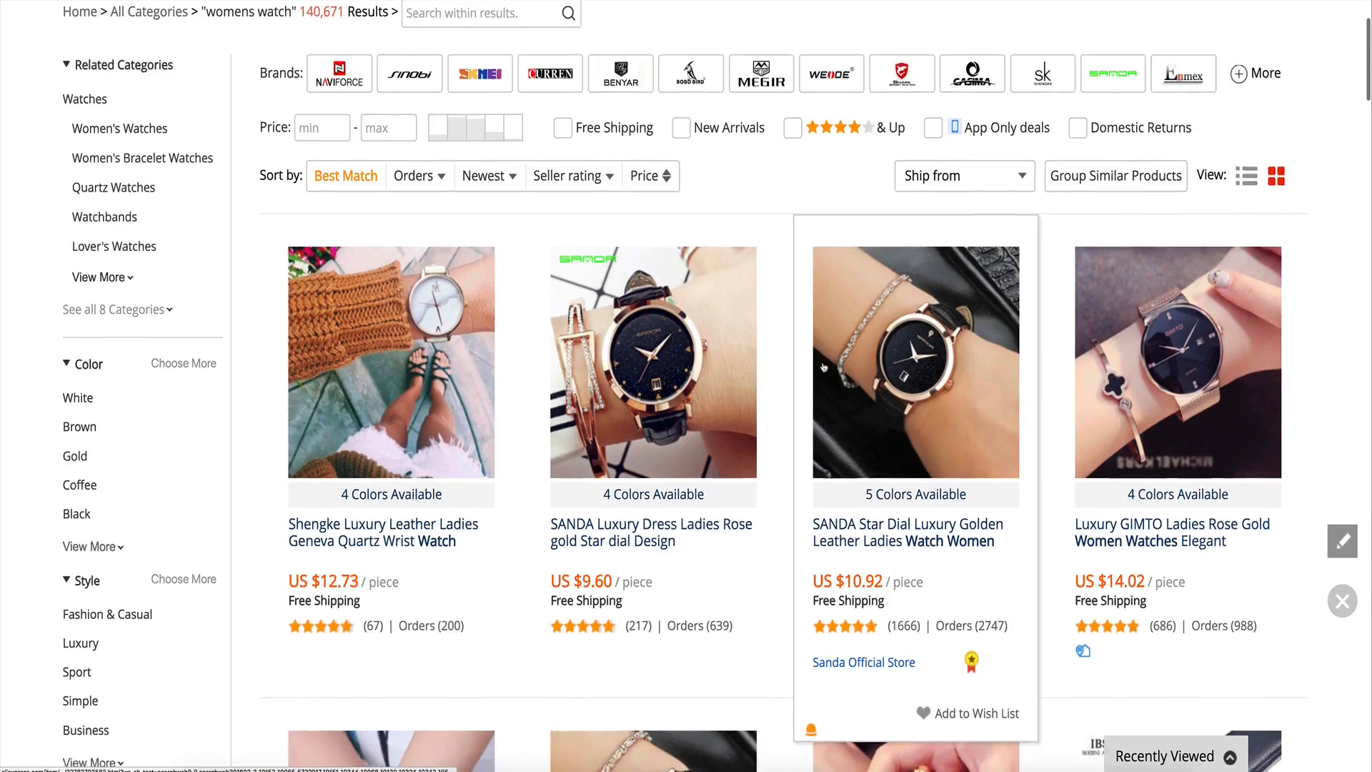
scroll(824, 368, down, 7)
scroll(783, 368, down, 5)
scroll(784, 368, down, 4)
scroll(785, 375, down, 4)
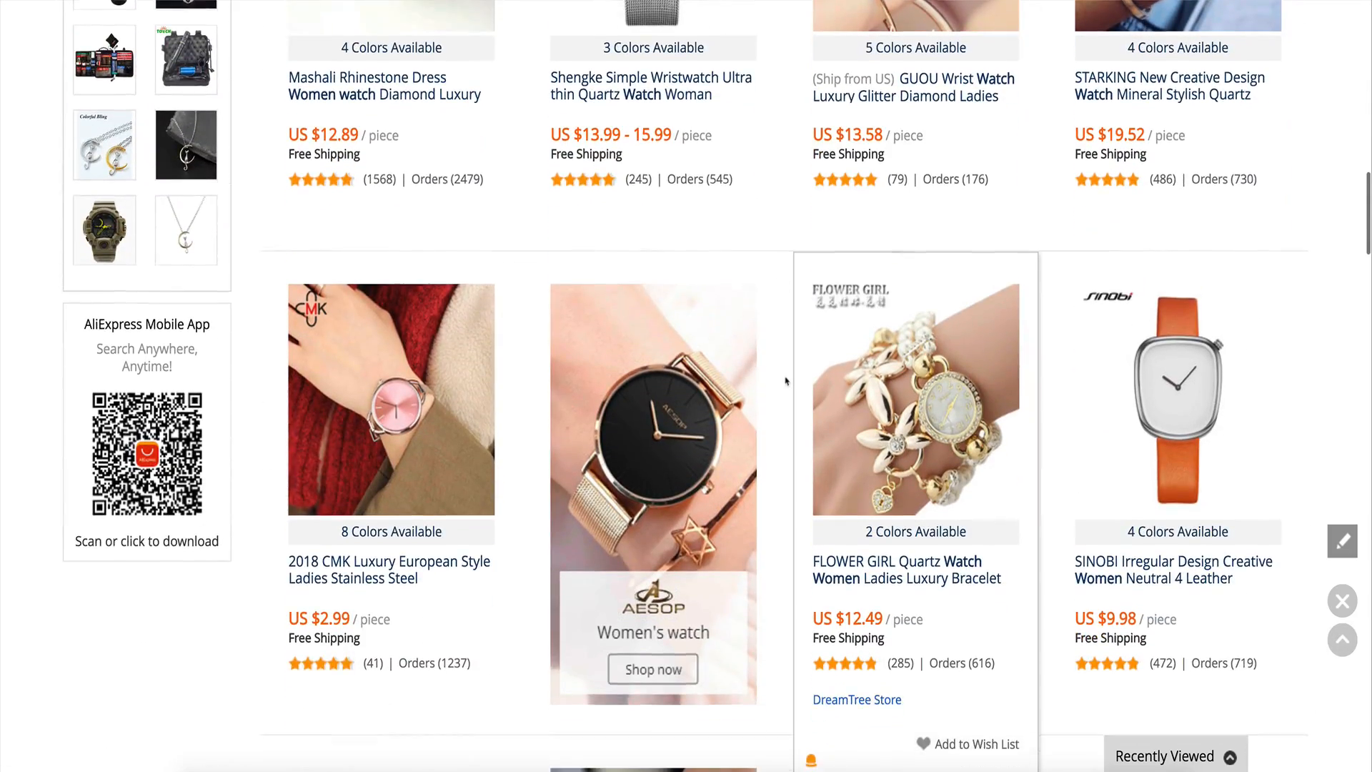
scroll(785, 381, down, 6)
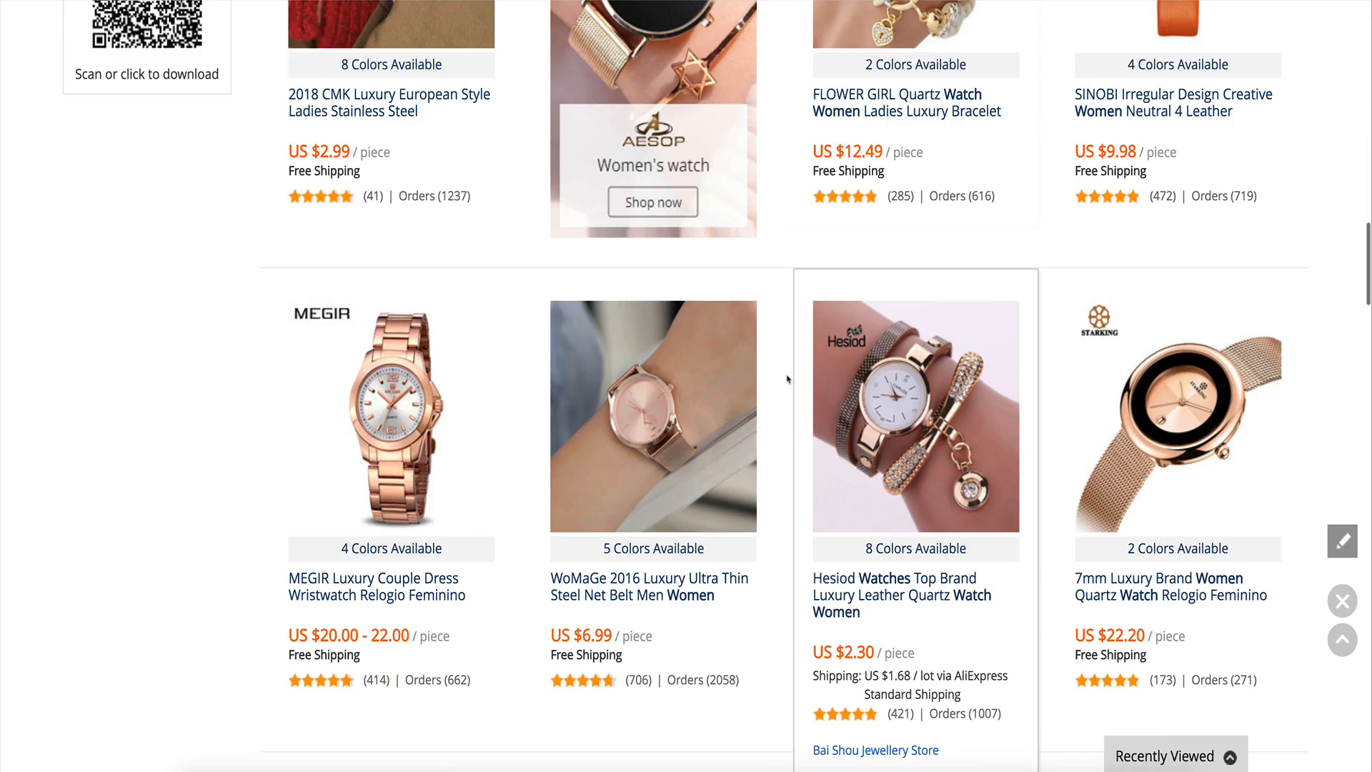
scroll(787, 379, down, 4)
scroll(782, 378, down, 6)
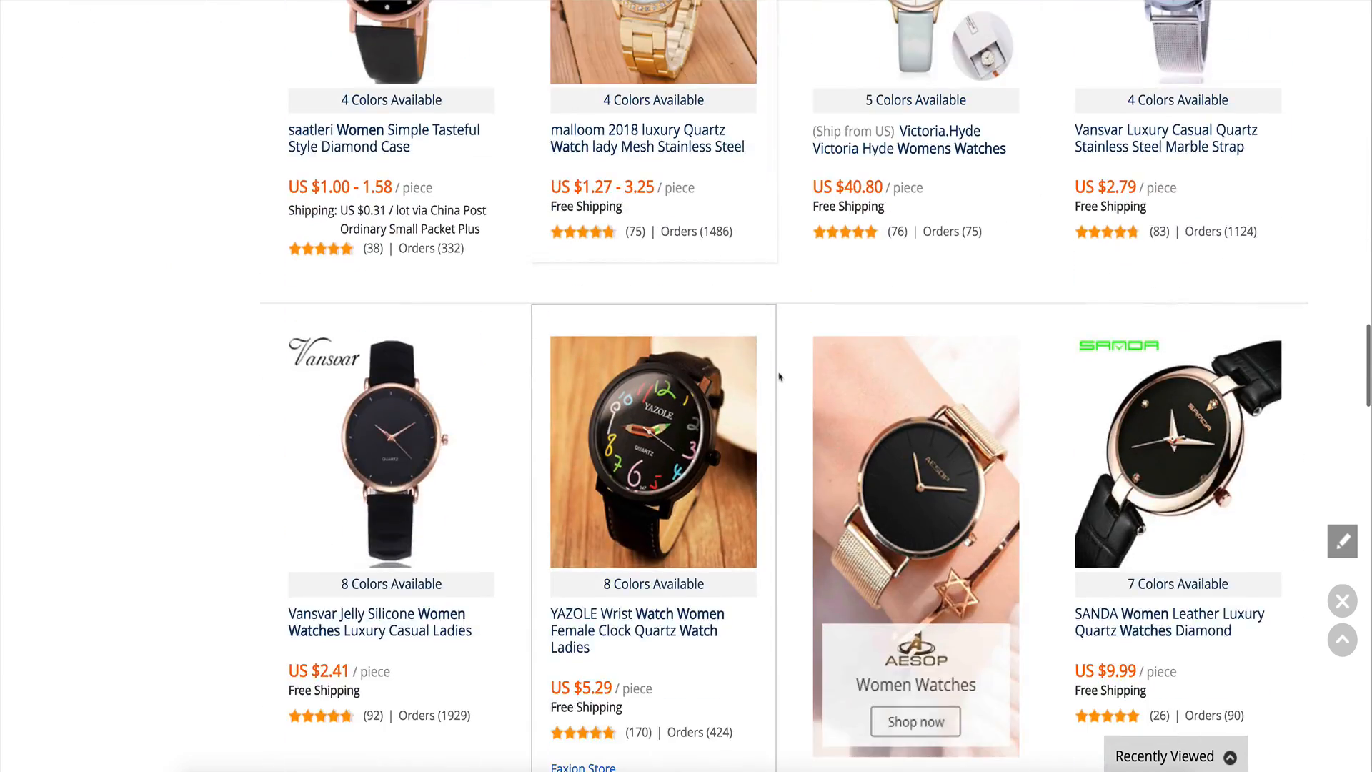
scroll(782, 379, down, 5)
scroll(724, 383, down, 4)
scroll(723, 382, down, 7)
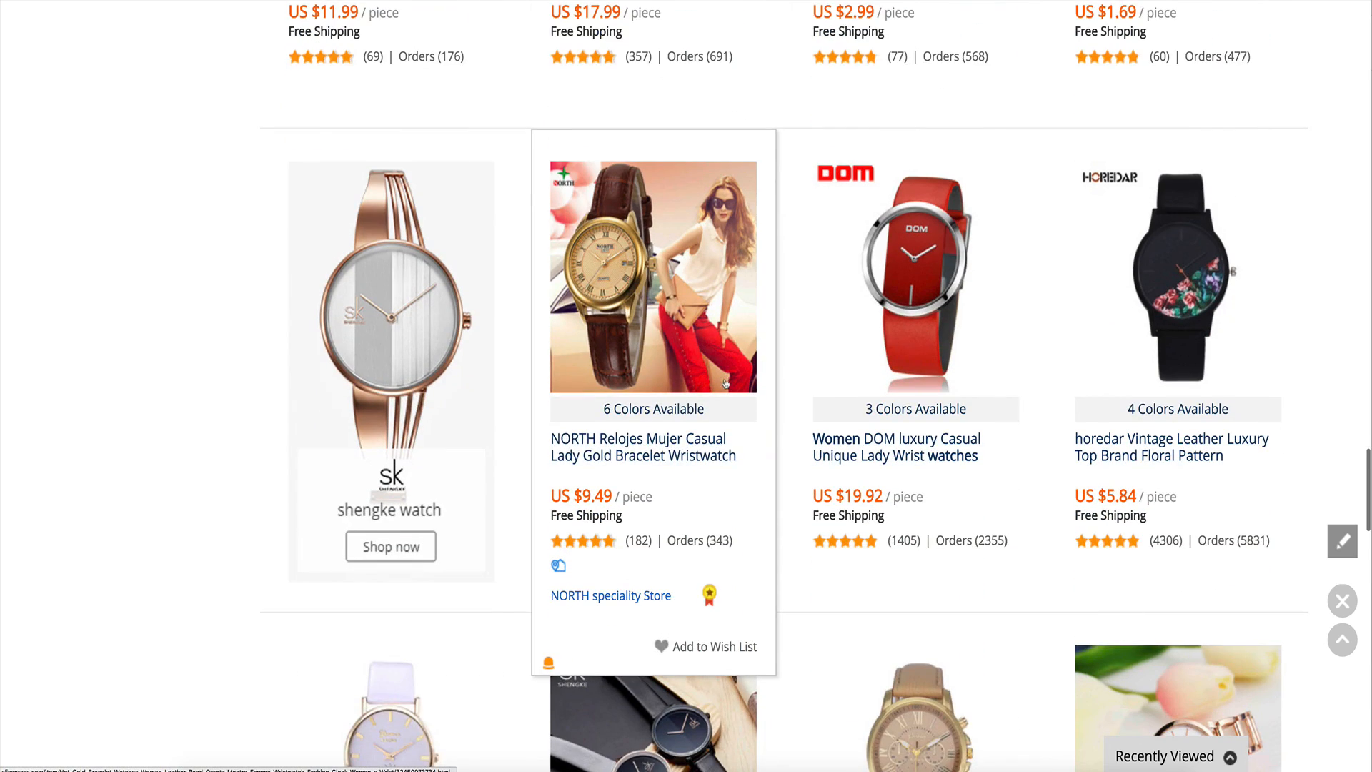
scroll(725, 384, down, 1)
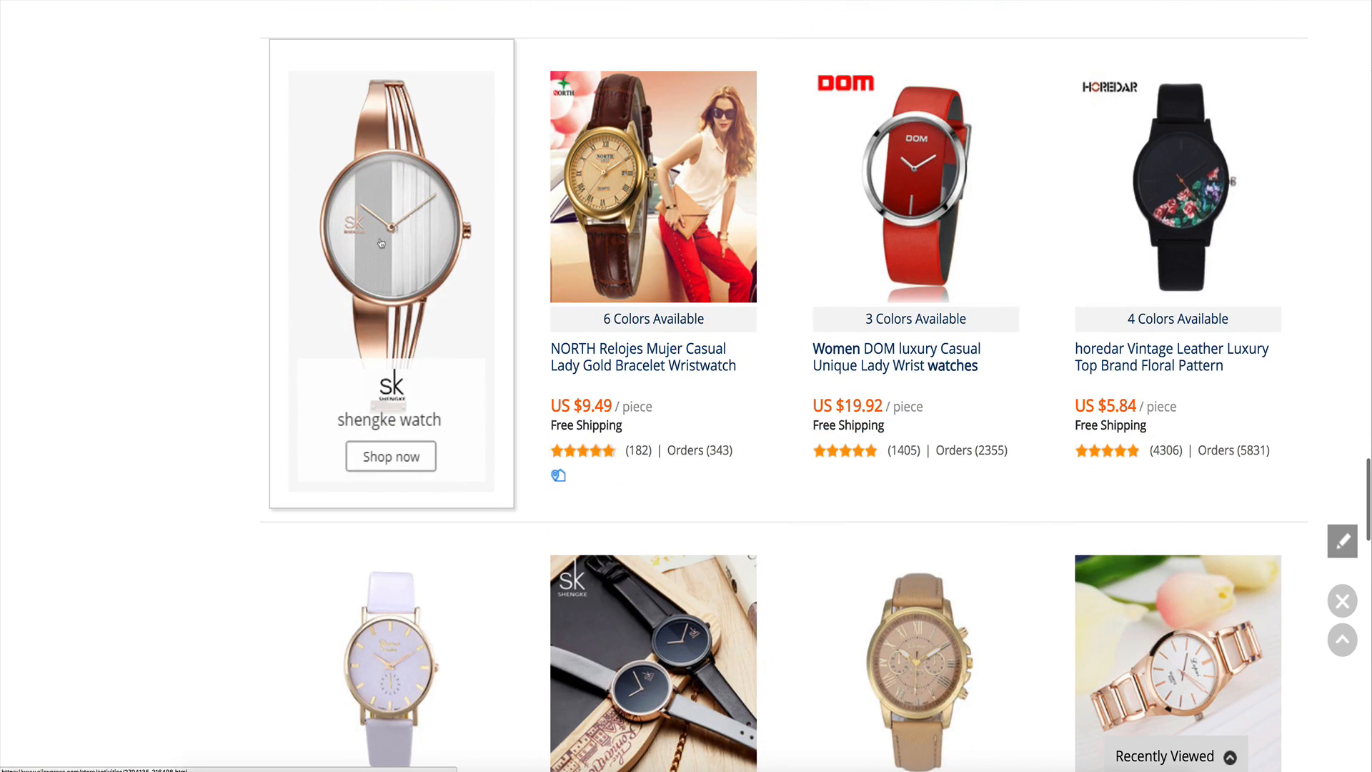
scroll(1000, 372, down, 5)
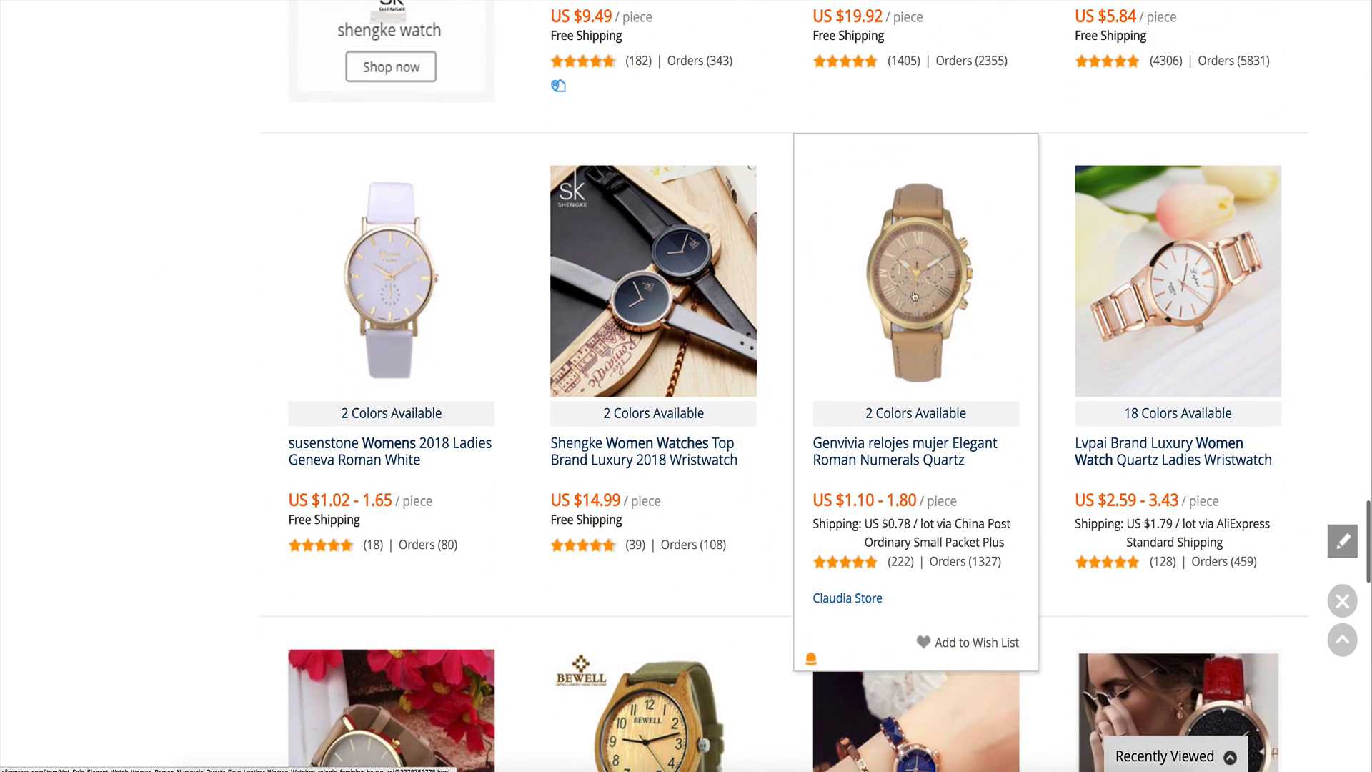
click(914, 296)
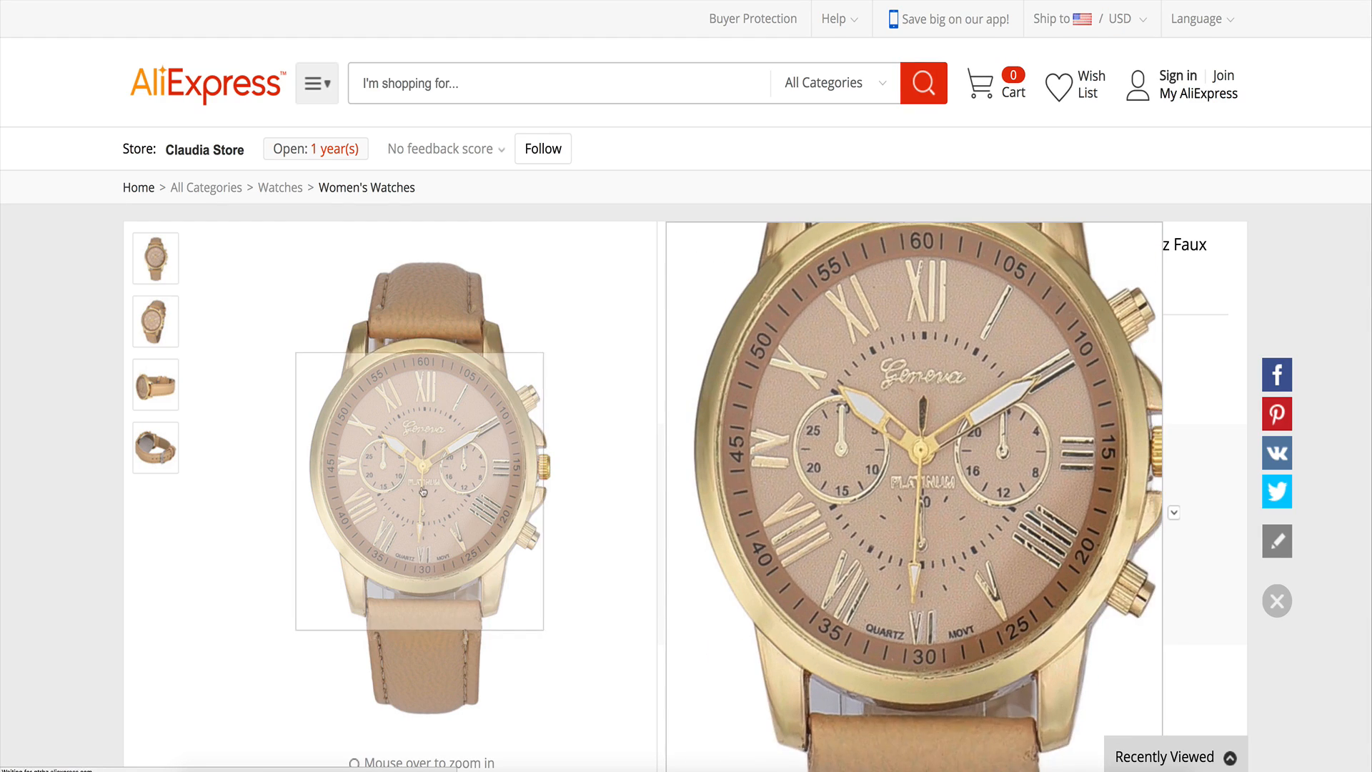
Examine the watch listing's images, price and product details.
click(155, 384)
scroll(87, 413, down, 1)
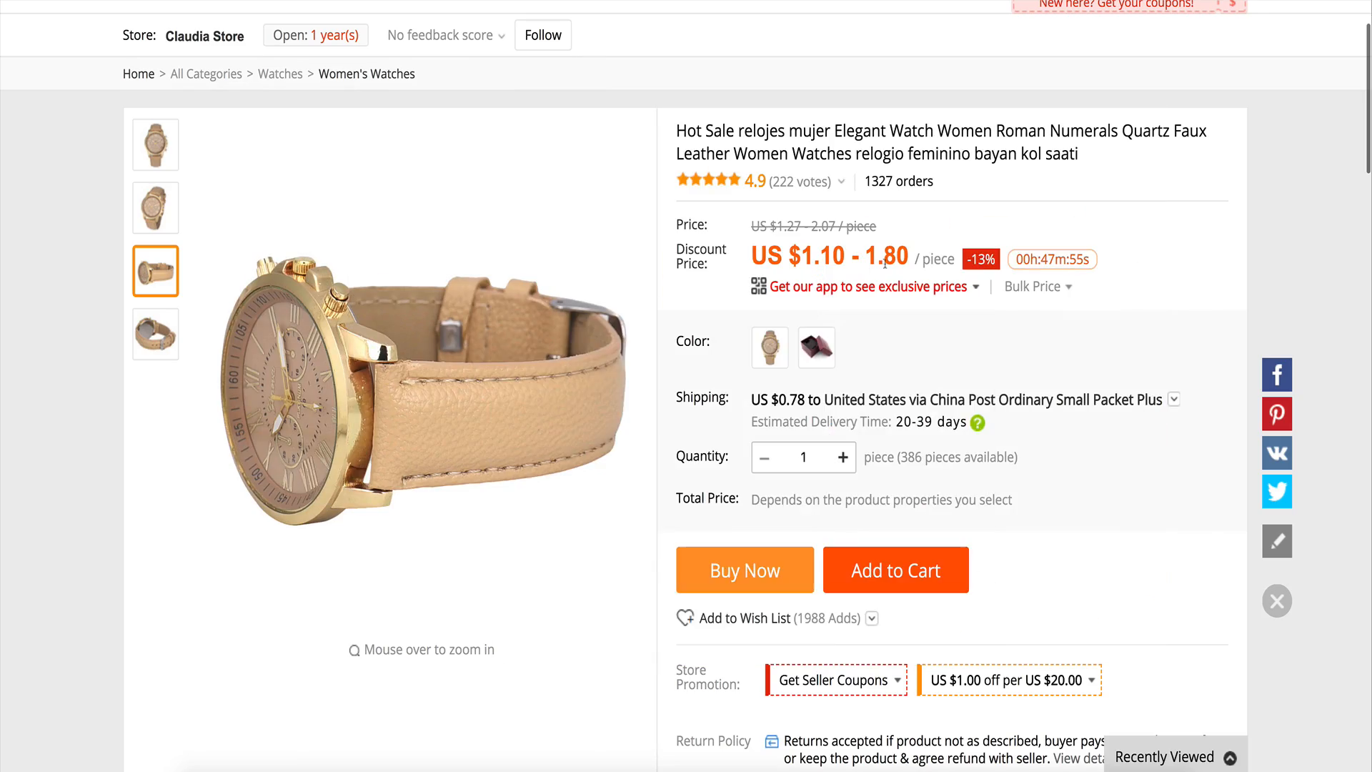
scroll(918, 322, down, 15)
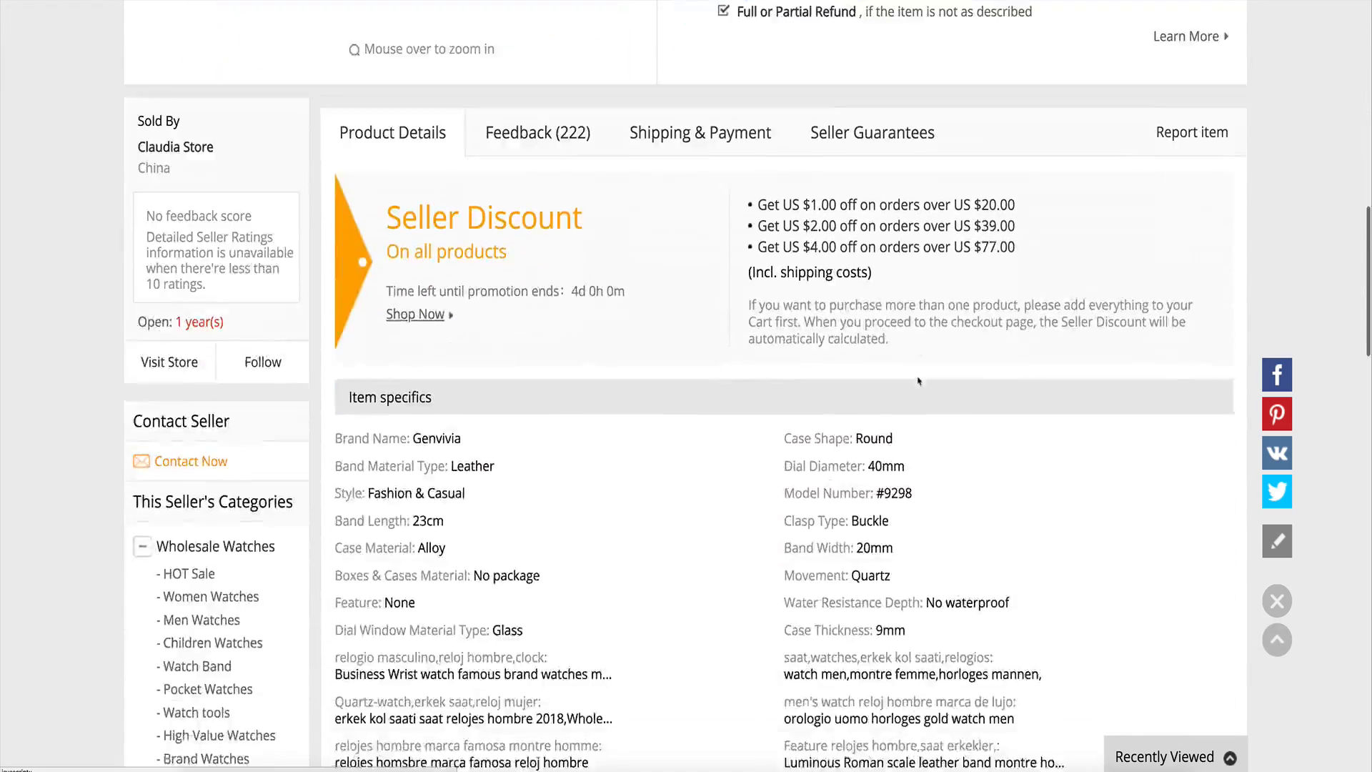
scroll(914, 369, down, 10)
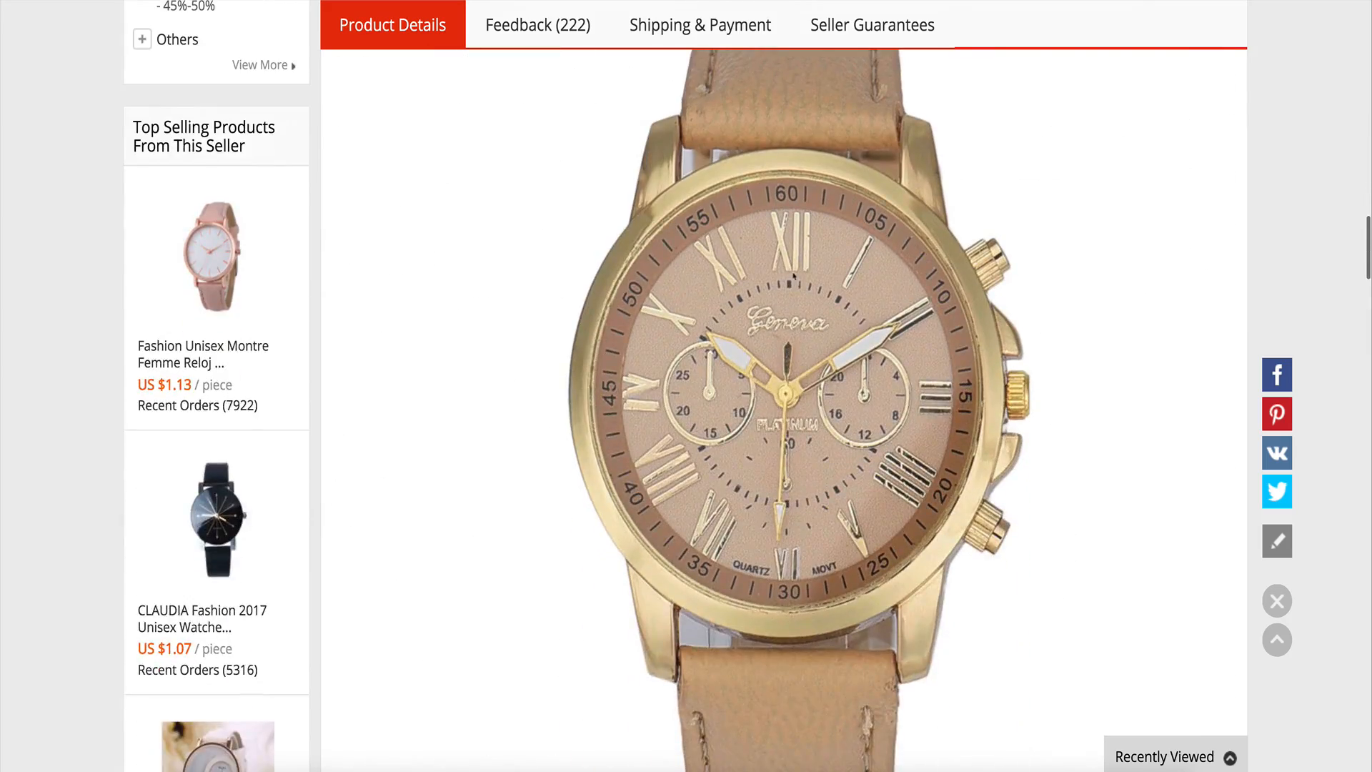
scroll(809, 286, down, 2)
scroll(810, 289, up, 5)
scroll(808, 292, down, 2)
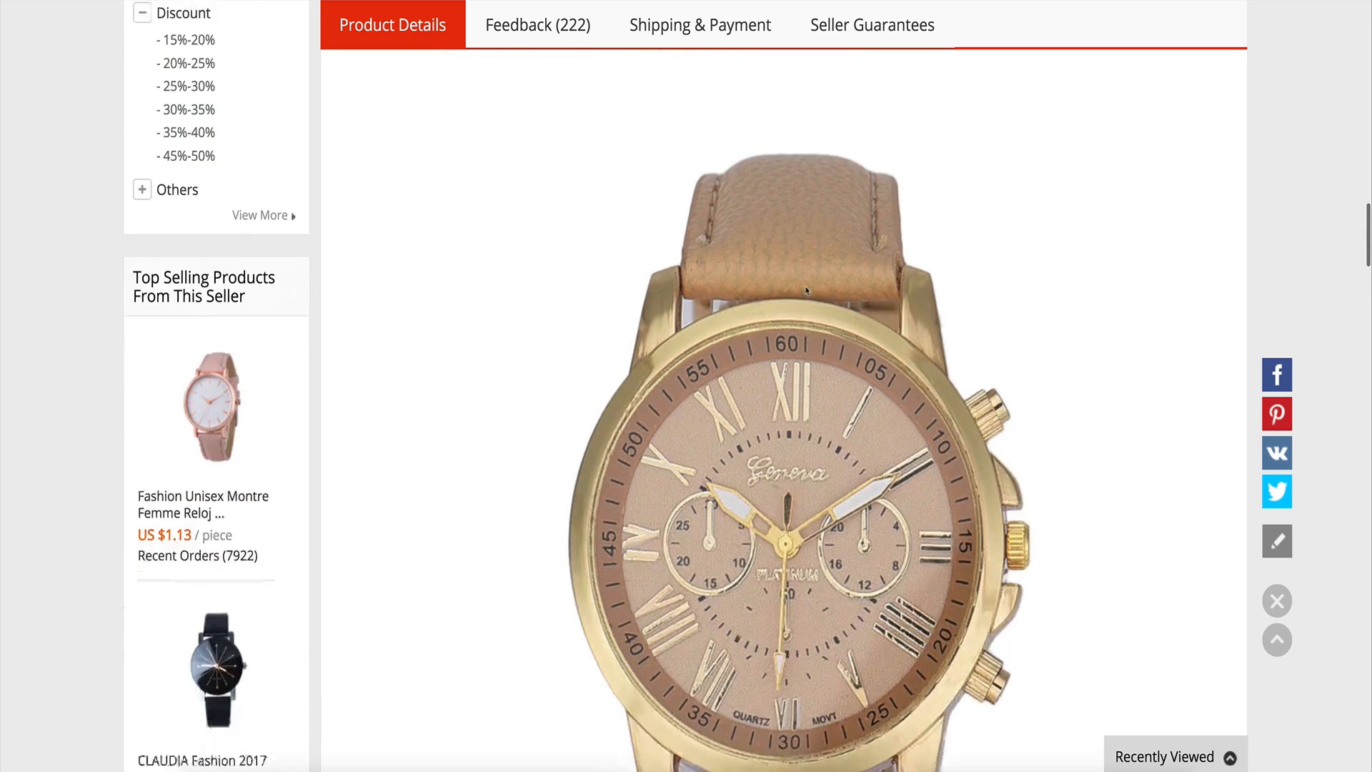
scroll(833, 330, up, 2)
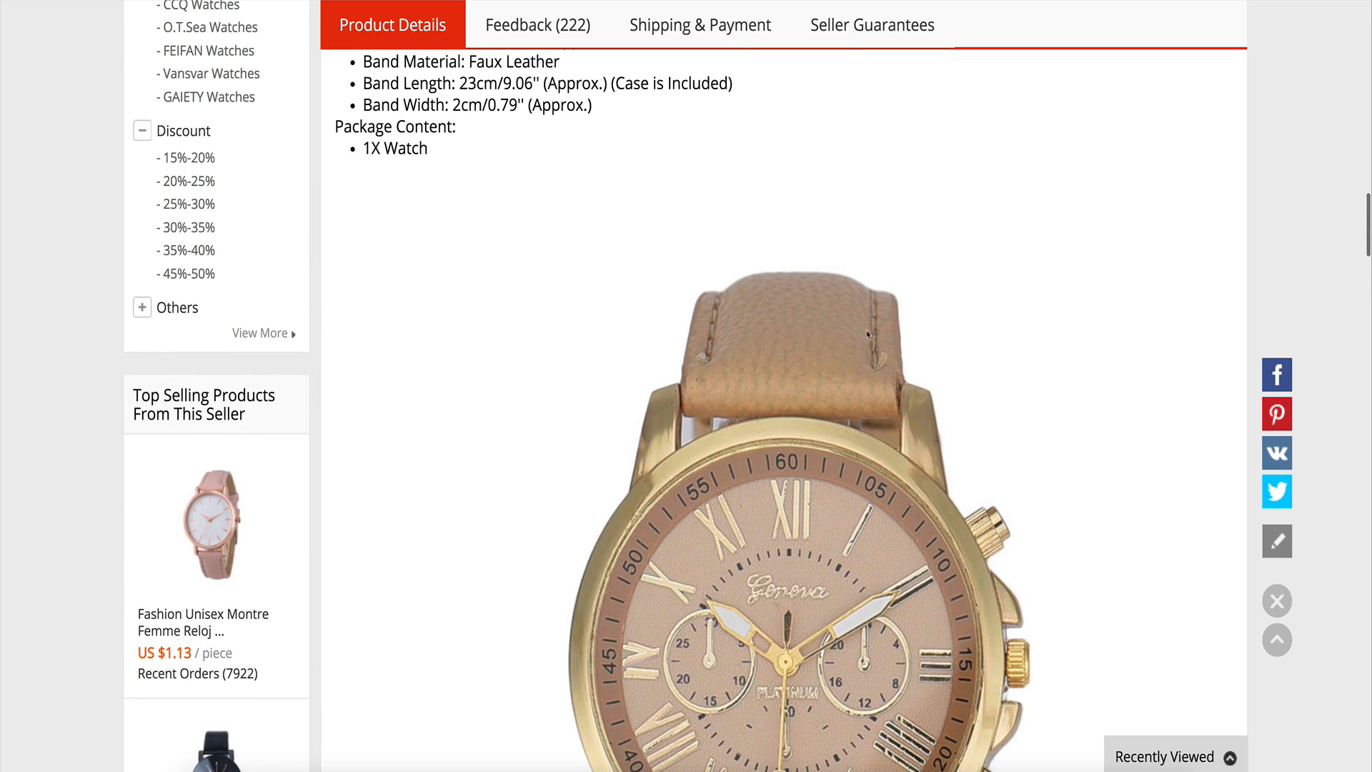
scroll(868, 328, down, 10)
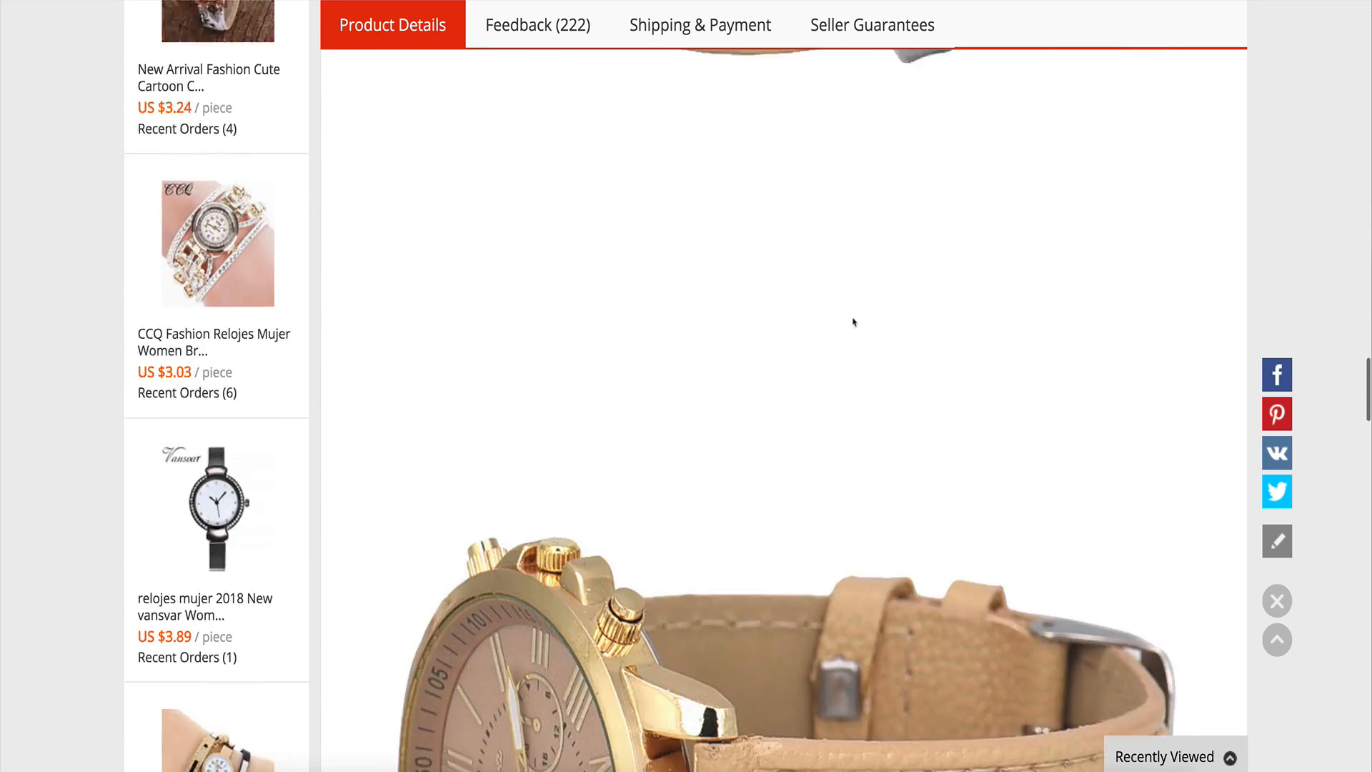
scroll(853, 323, up, 15)
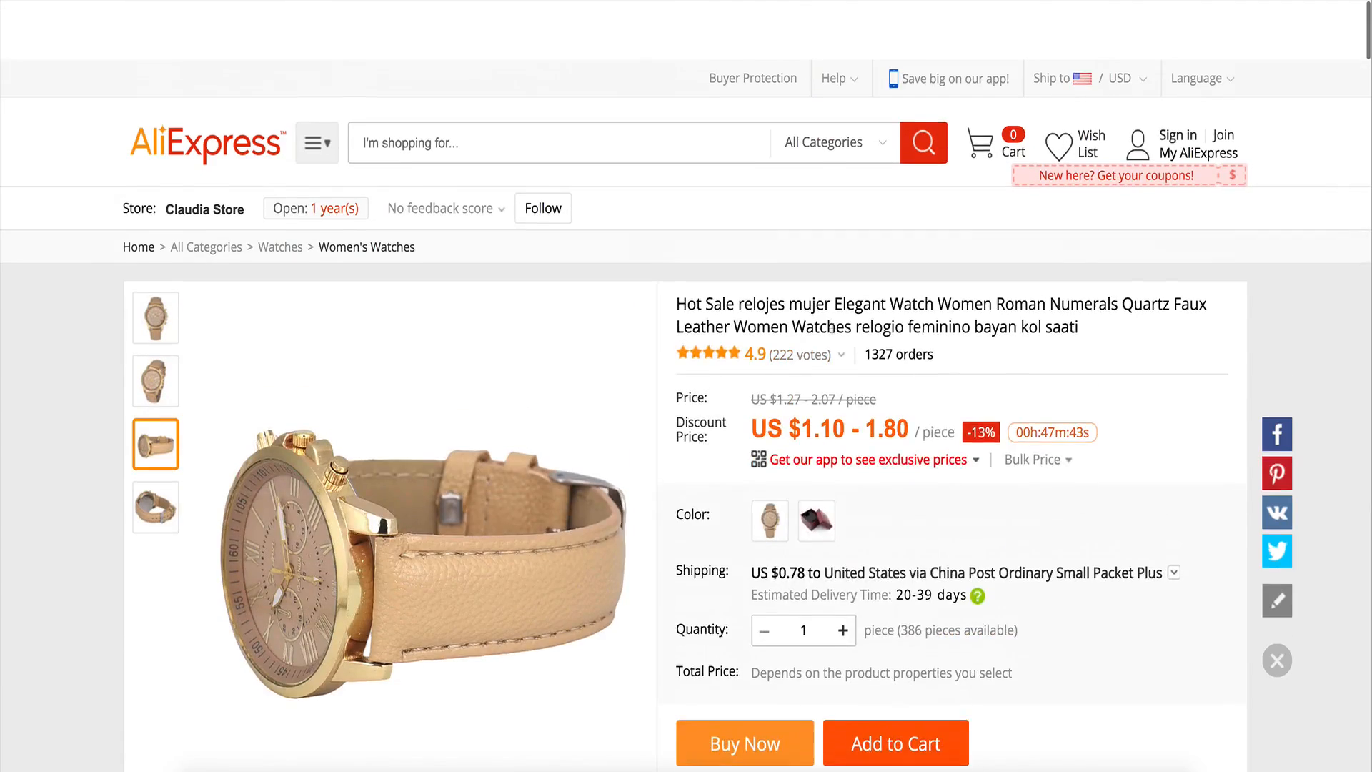
Save each of the listing's gallery images in turn.
click(150, 248)
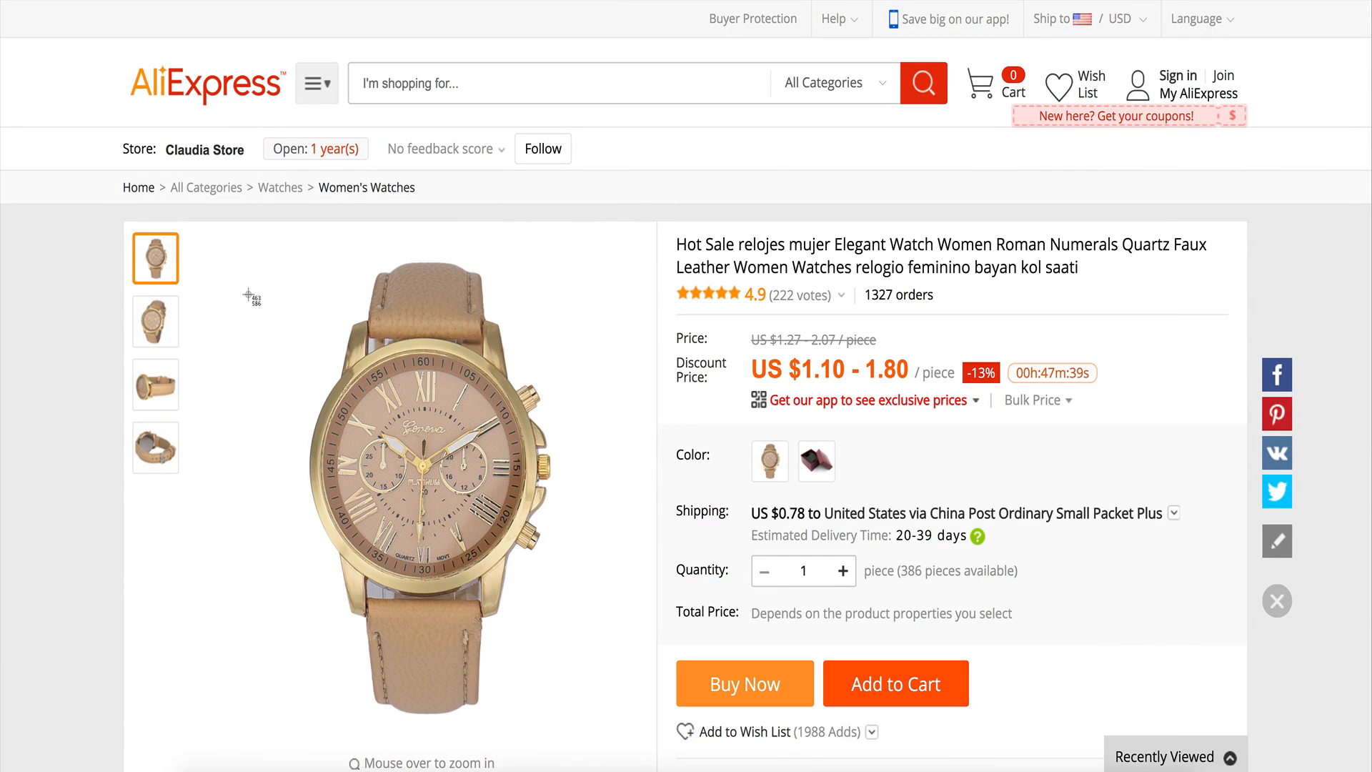
drag(205, 253, 652, 719)
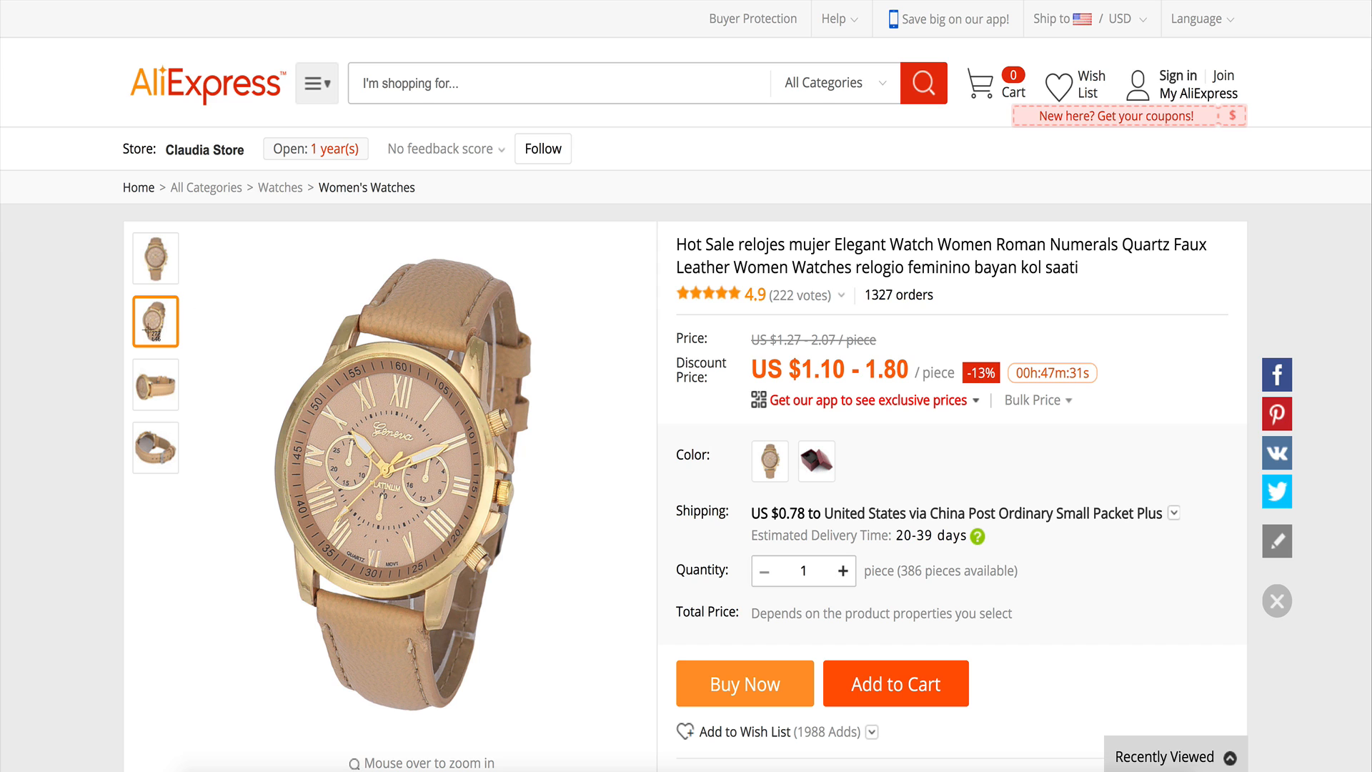
drag(200, 229, 652, 728)
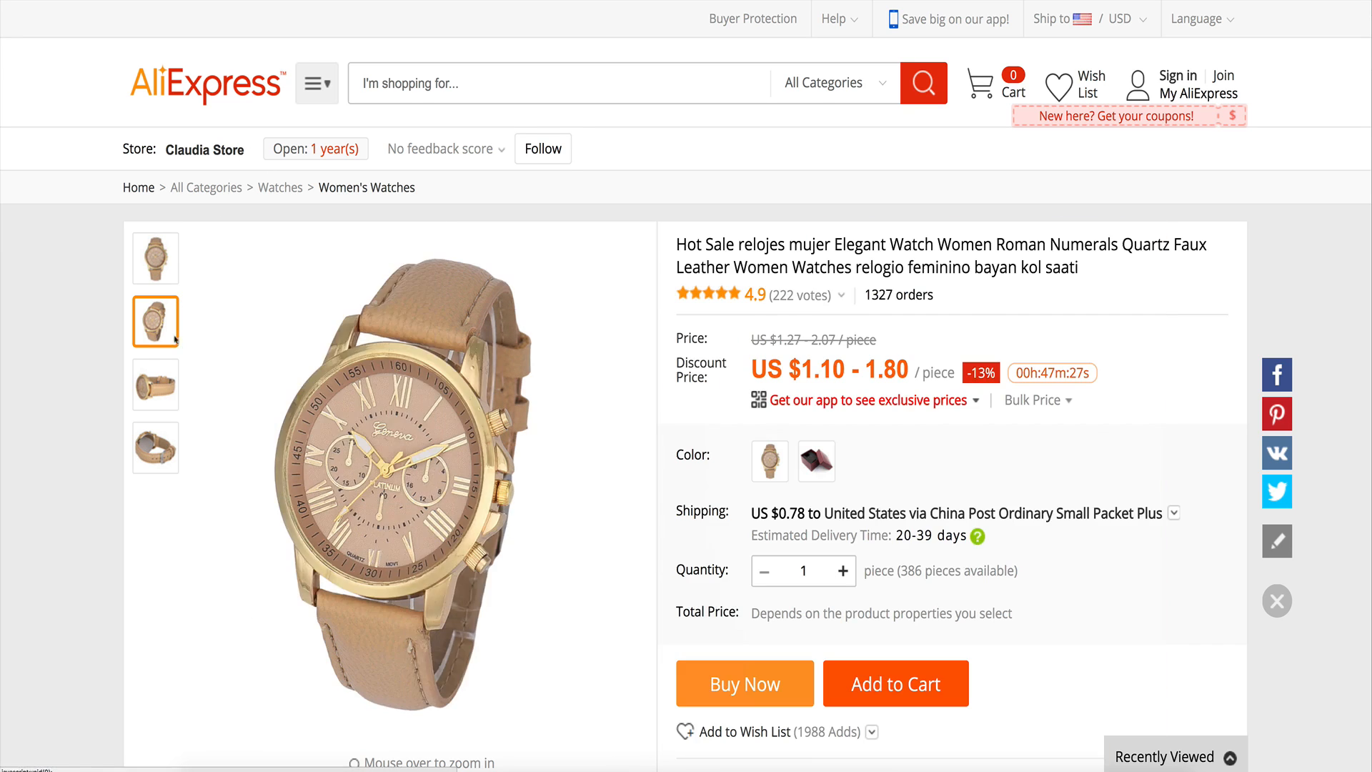
mouse_move(141, 381)
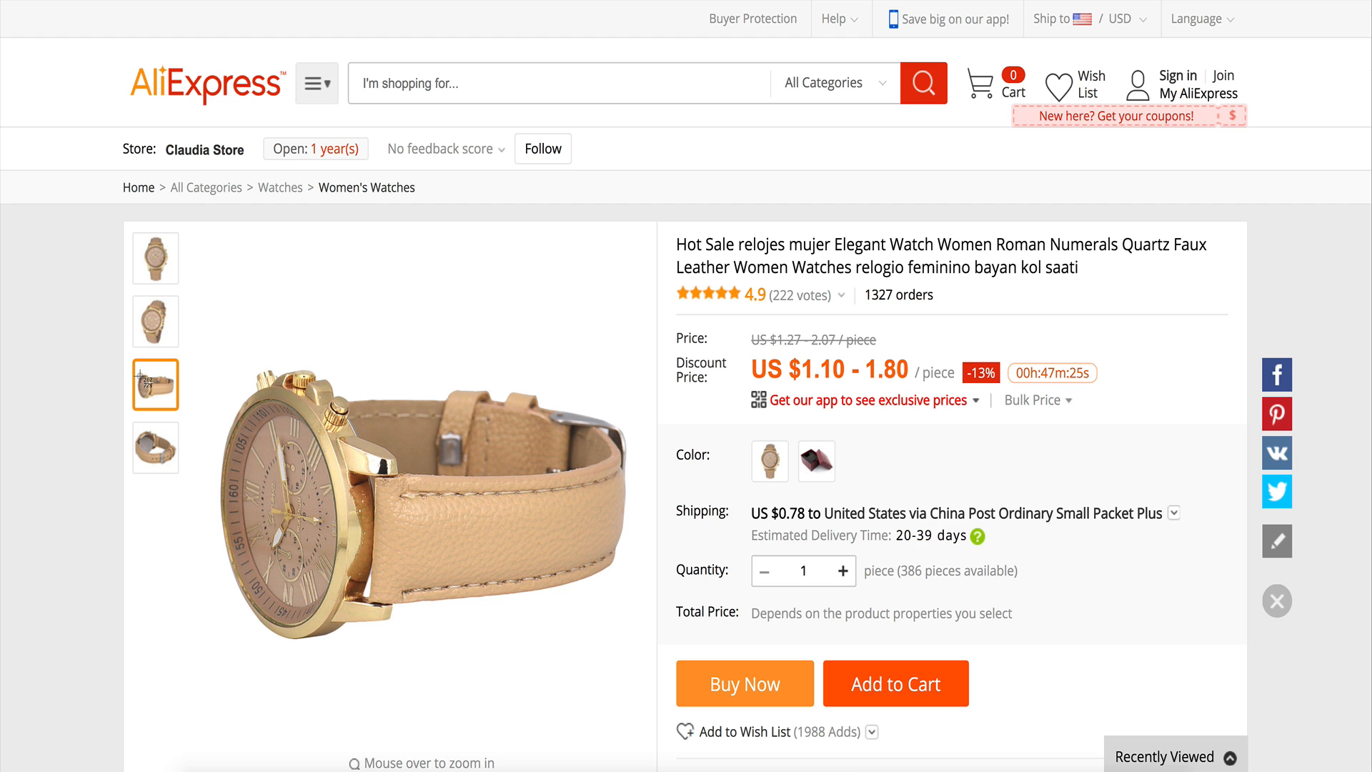
drag(187, 225, 655, 683)
mouse_move(160, 455)
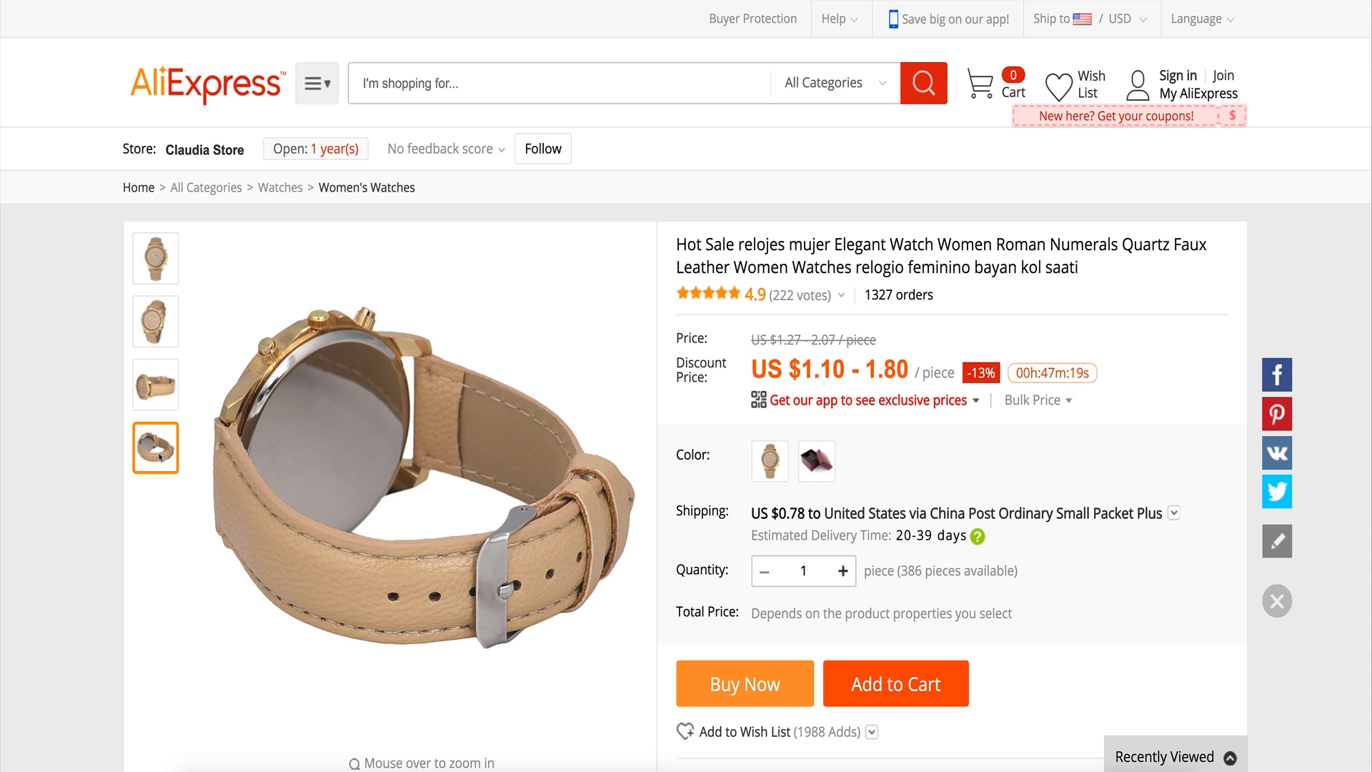
drag(188, 224, 653, 690)
click(162, 270)
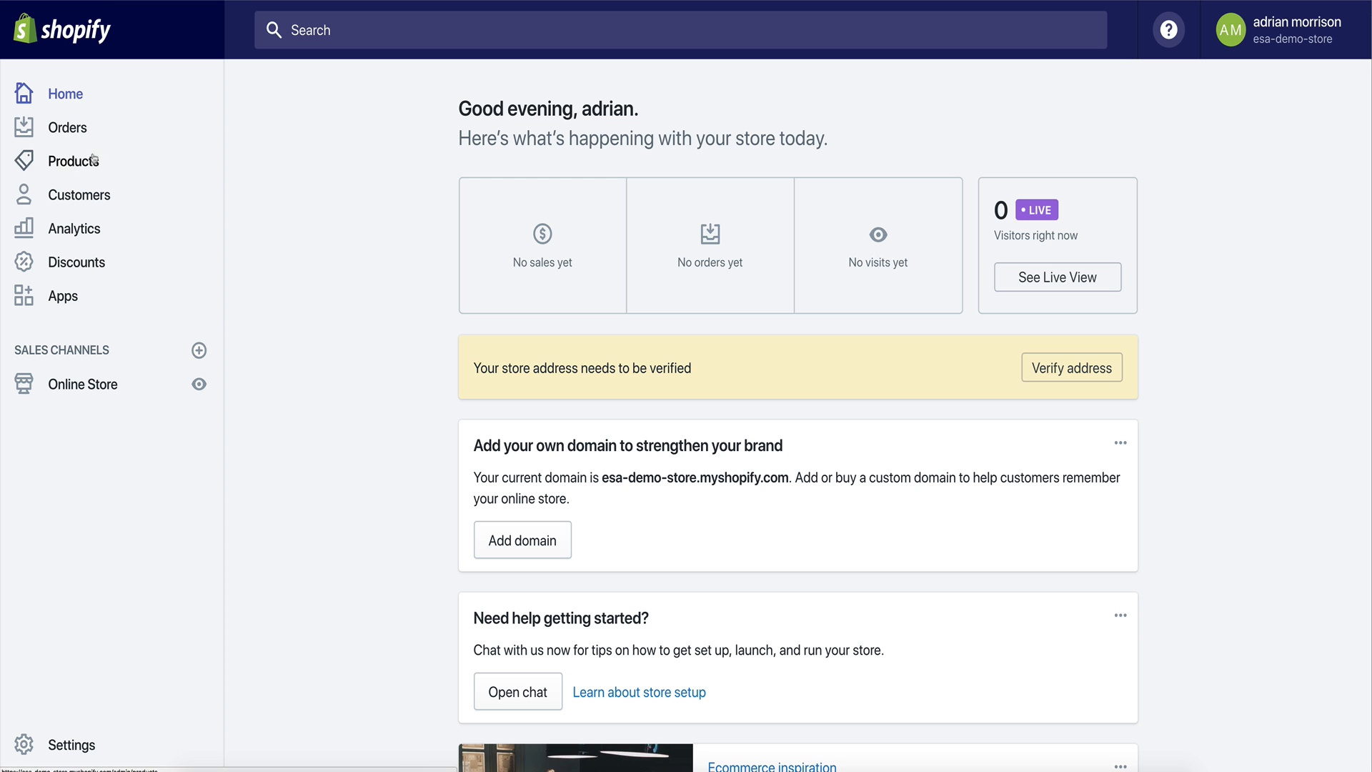
In the Shopify admin, start a new product titled "Women's Fashion Watch".
click(92, 158)
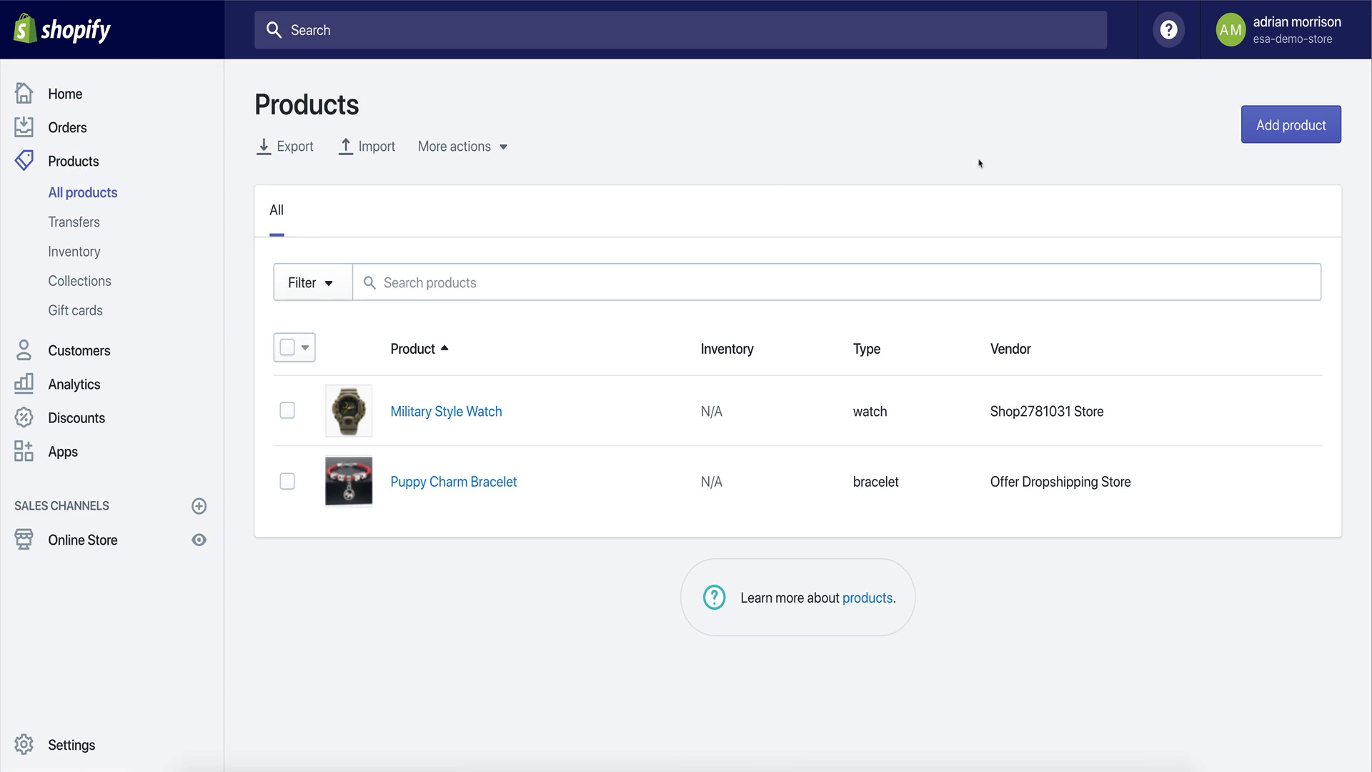
click(1287, 135)
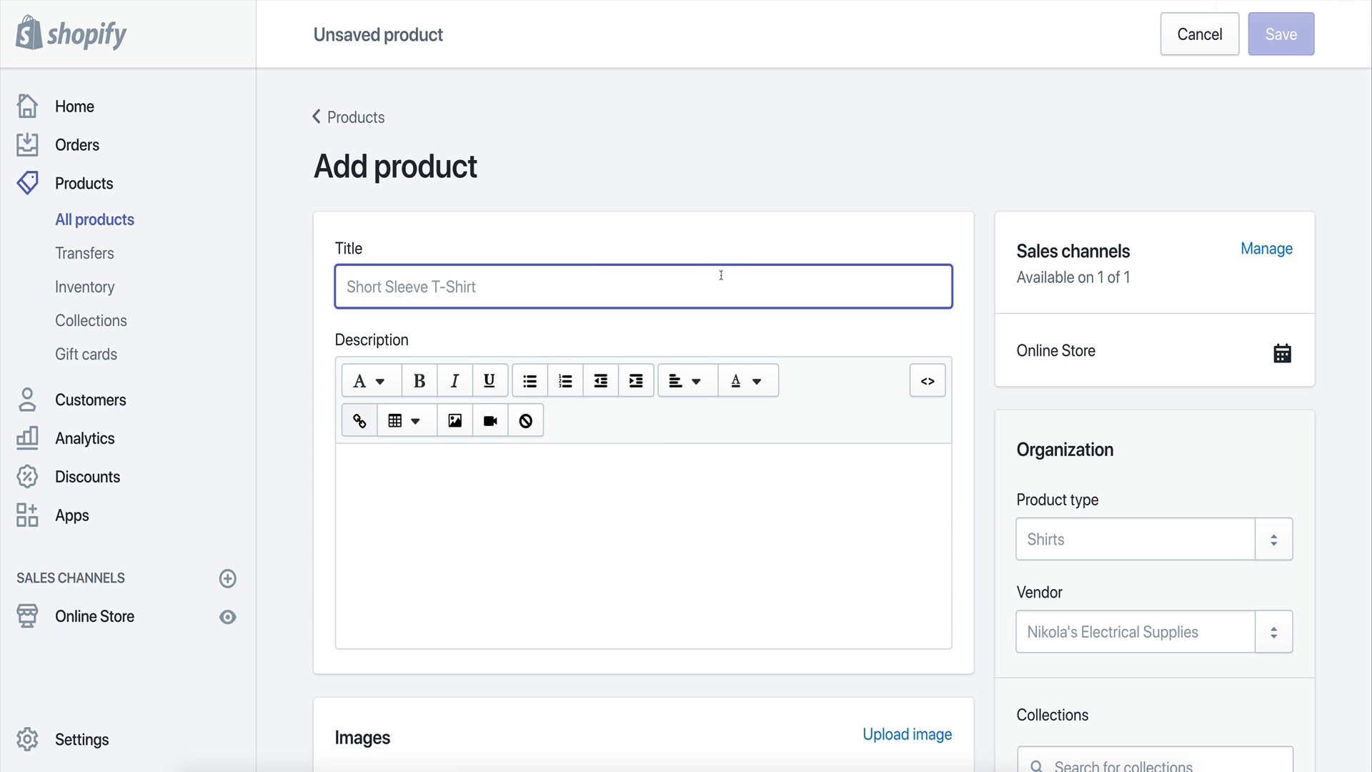
text(Women)
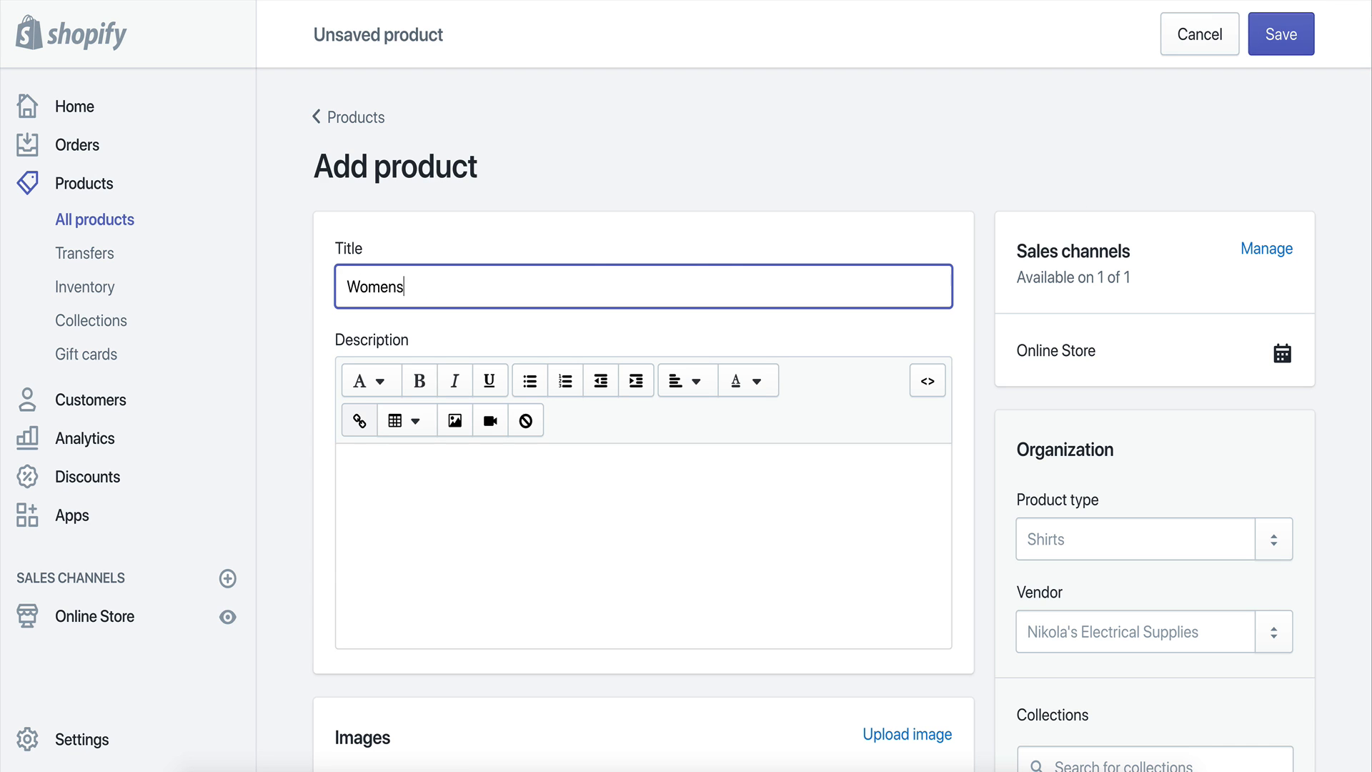
text('s Fashion Watch)
key(Tab)
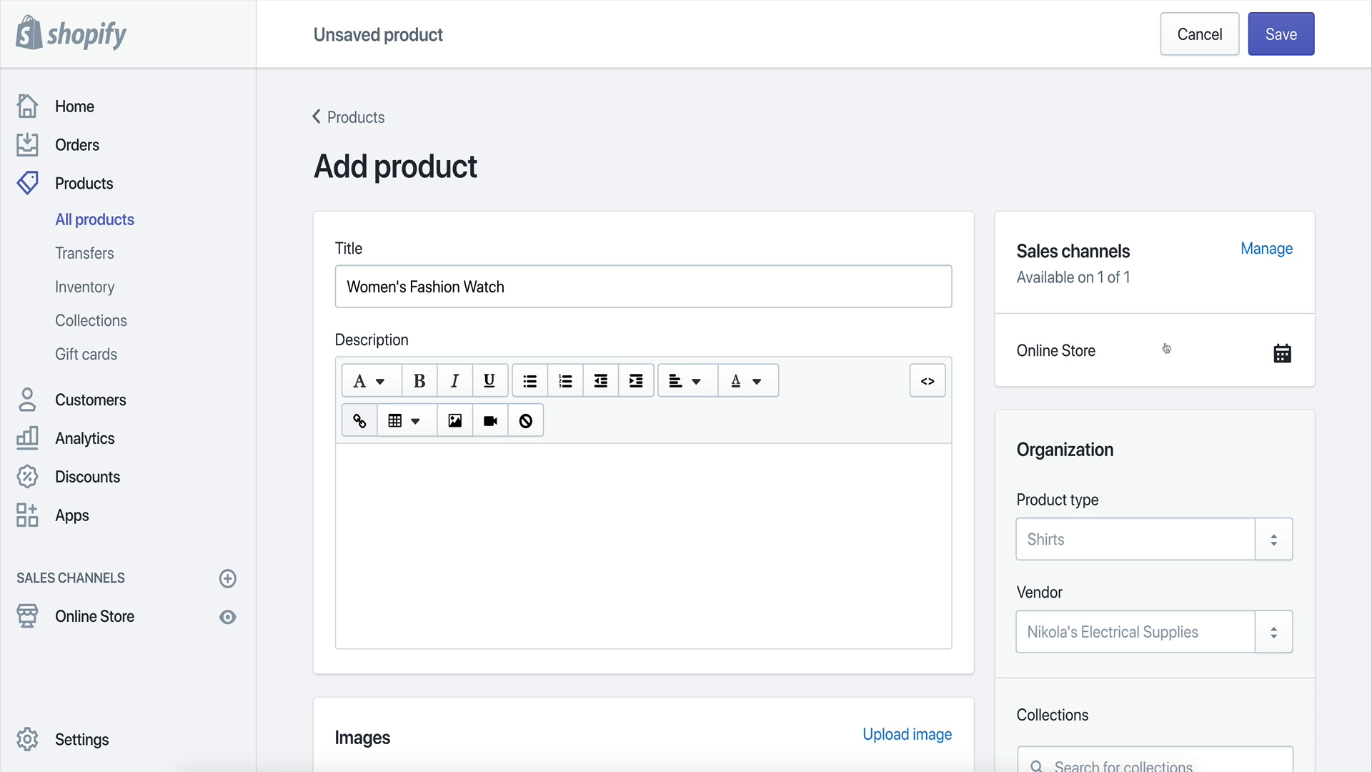
Write the product description "Usually $49.99 -- TODAY ONLY $14.99".
click(602, 494)
text(Usually )
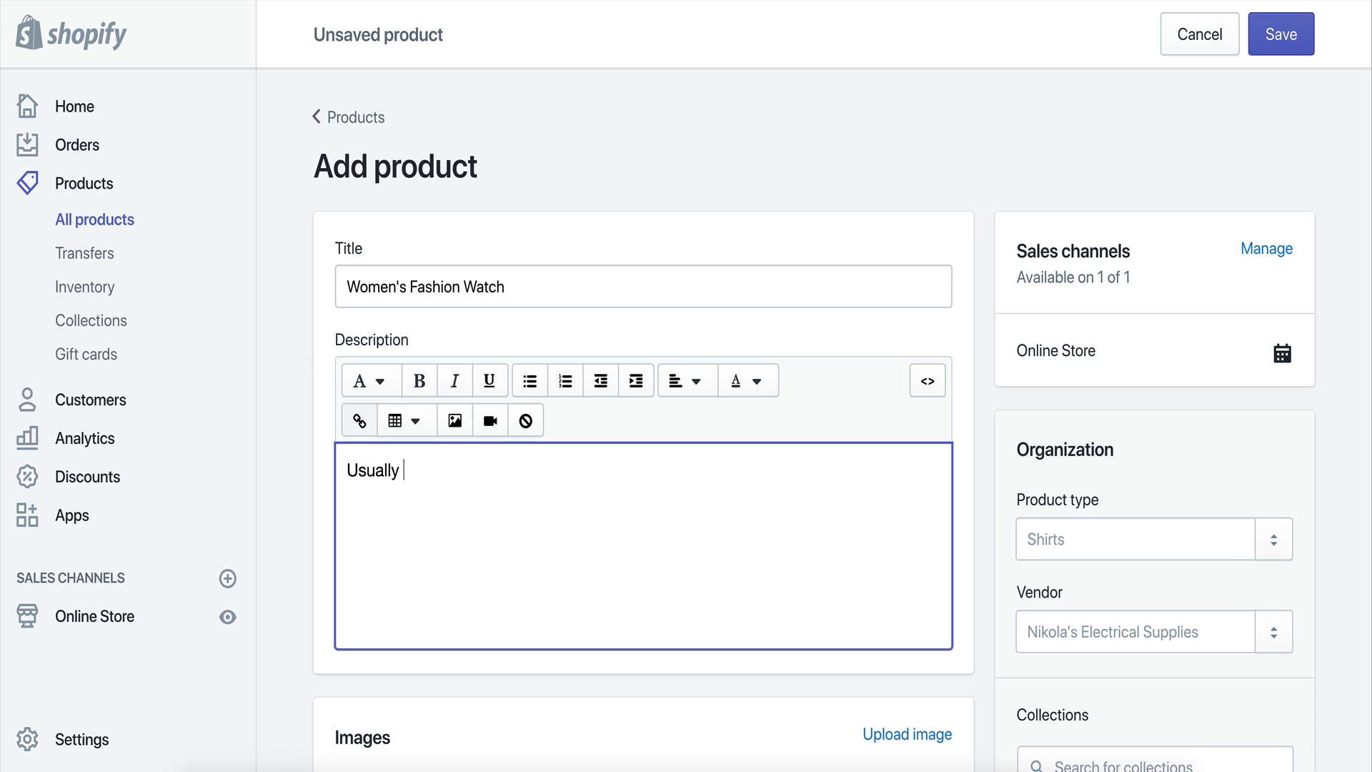
text($59)
text(9.99)
text( -- TODAY: )
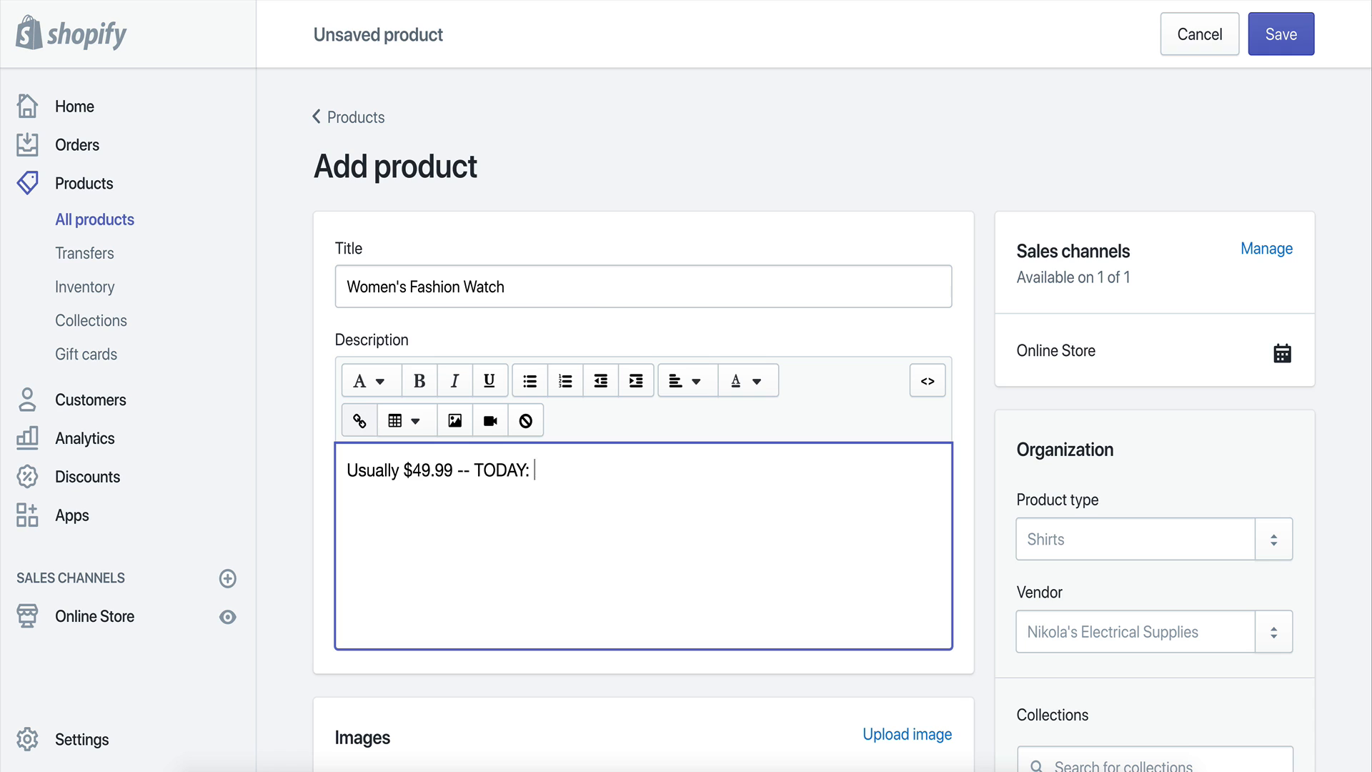
text( ONL)
text(%()
key(BackSpace)
key(BackSpace)
text(14.99)
key(Tab)
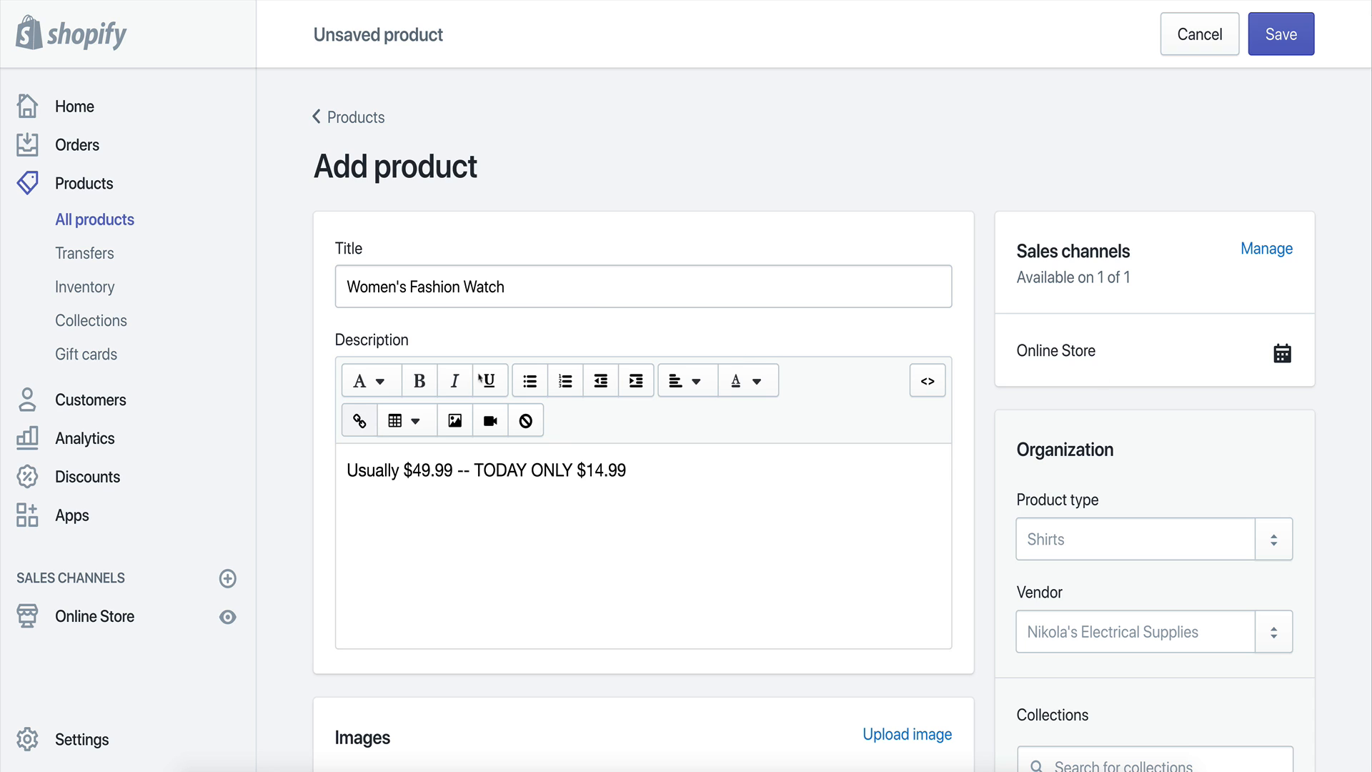
Make the whole description bold and select the "TODAY ONLY $14.99" part.
click(657, 516)
drag(348, 470, 481, 474)
click(419, 381)
click(420, 380)
click(580, 471)
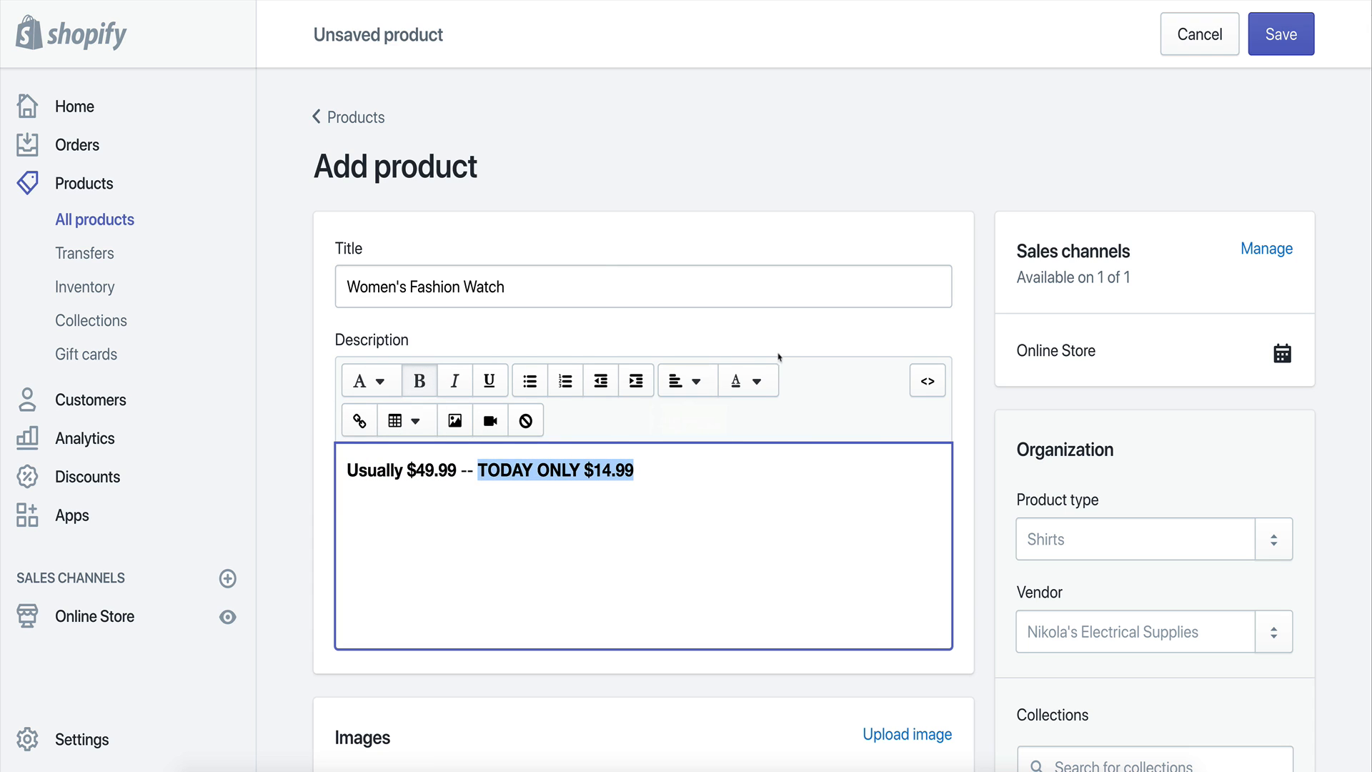
Color "TODAY ONLY $14.99" green and underline it.
click(756, 381)
click(791, 629)
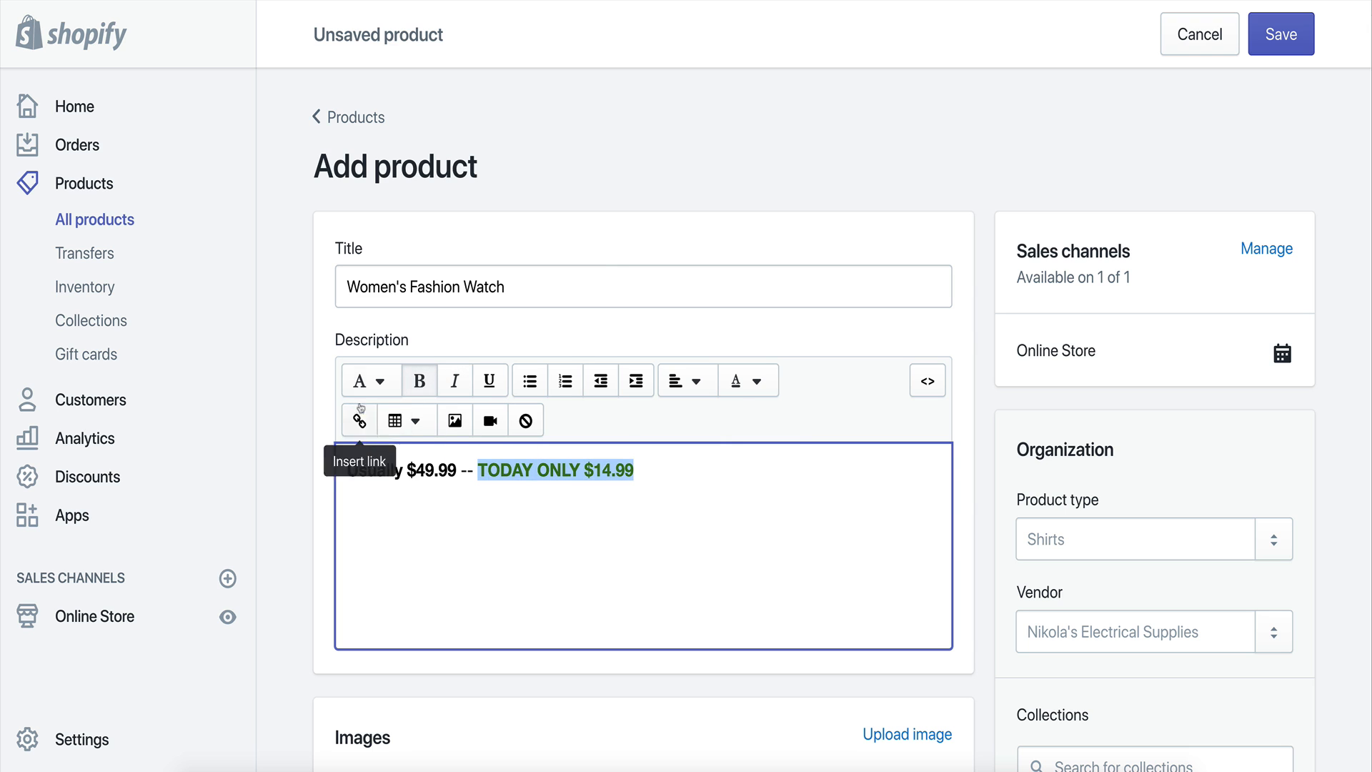
click(754, 385)
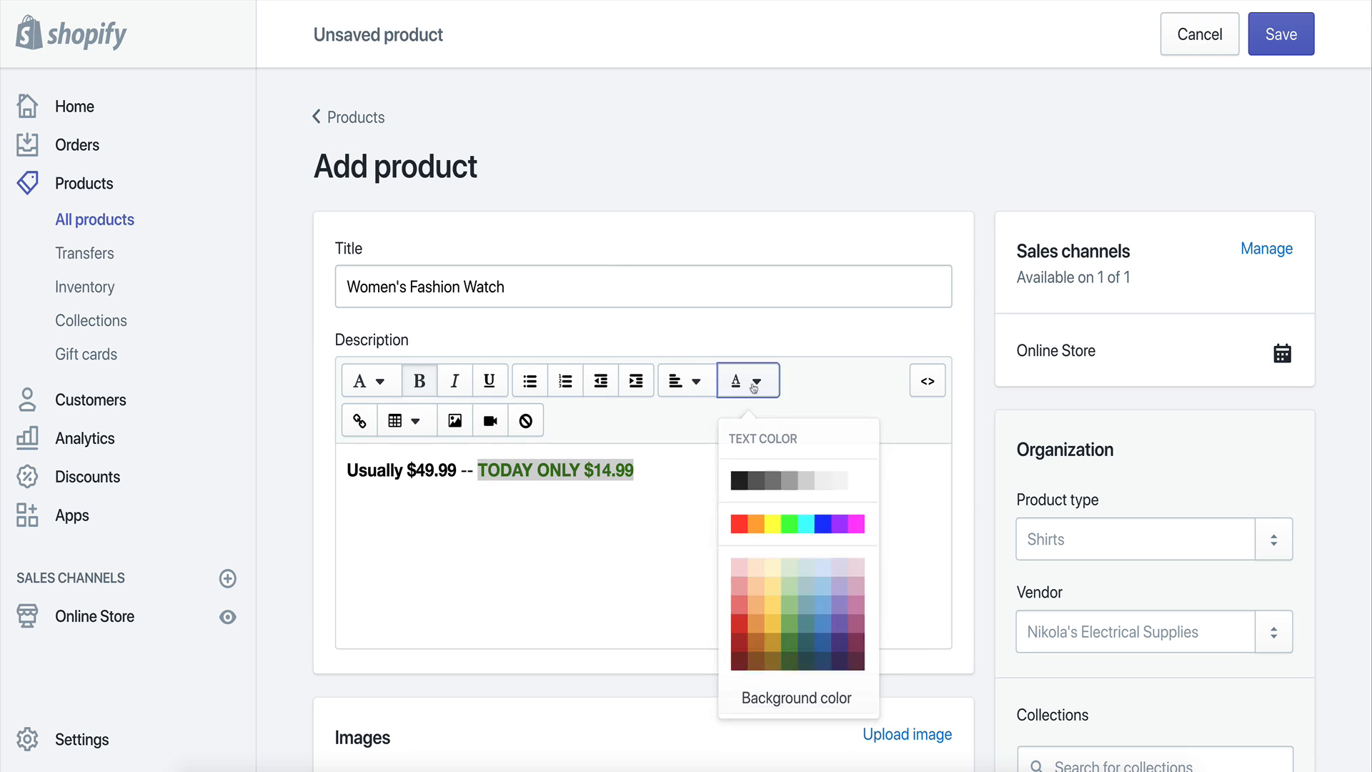
click(490, 381)
click(539, 511)
Color "Usually $49.99" red.
drag(456, 471, 346, 471)
click(756, 380)
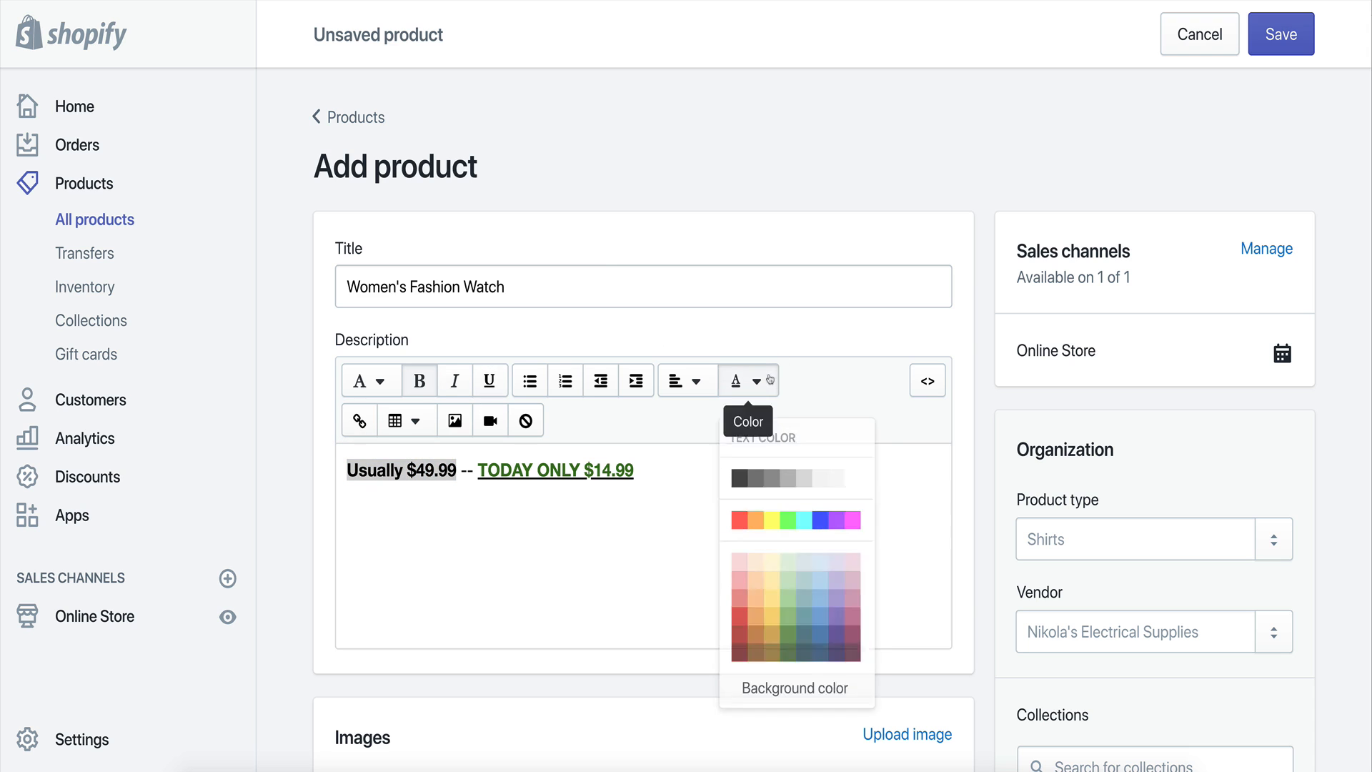
click(739, 526)
click(698, 479)
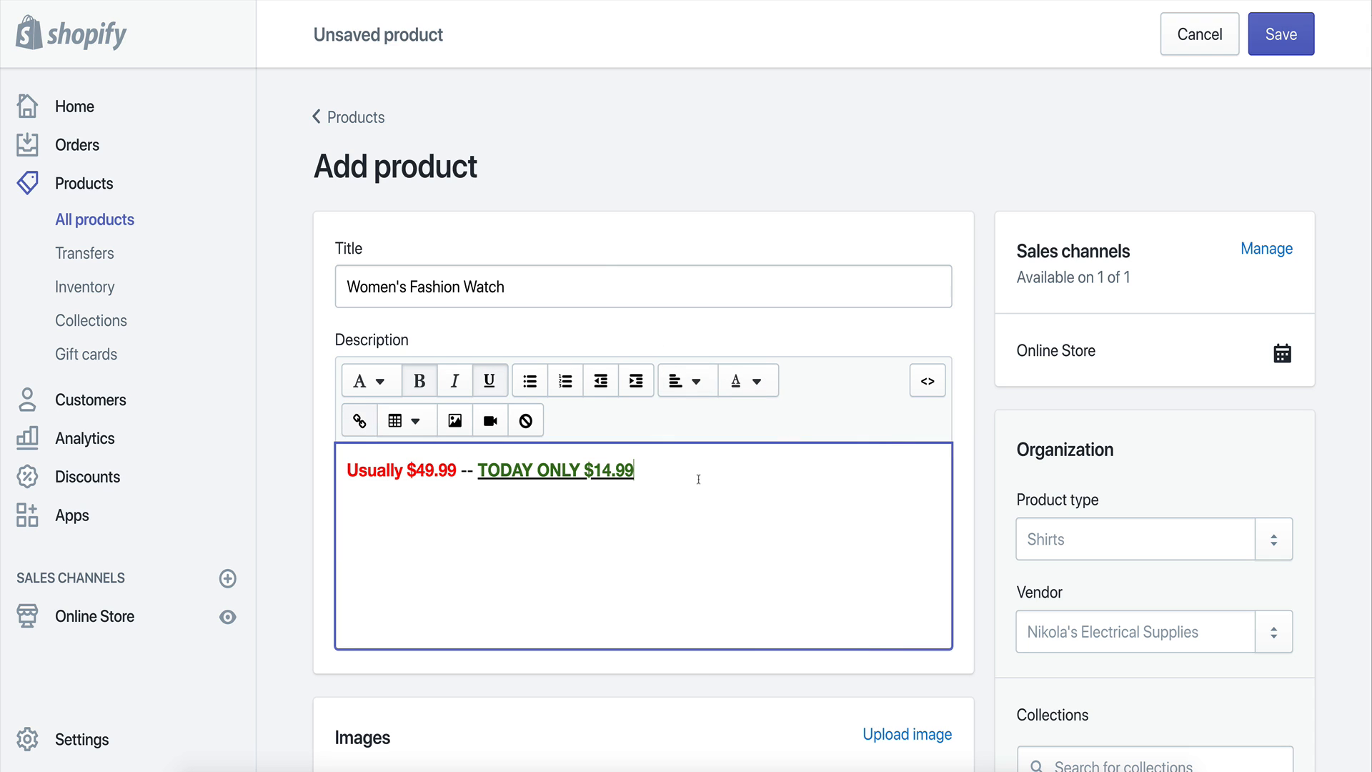
Add a "Product Details" line two lines below the sale line in the description.
key(Return)
key(Return)
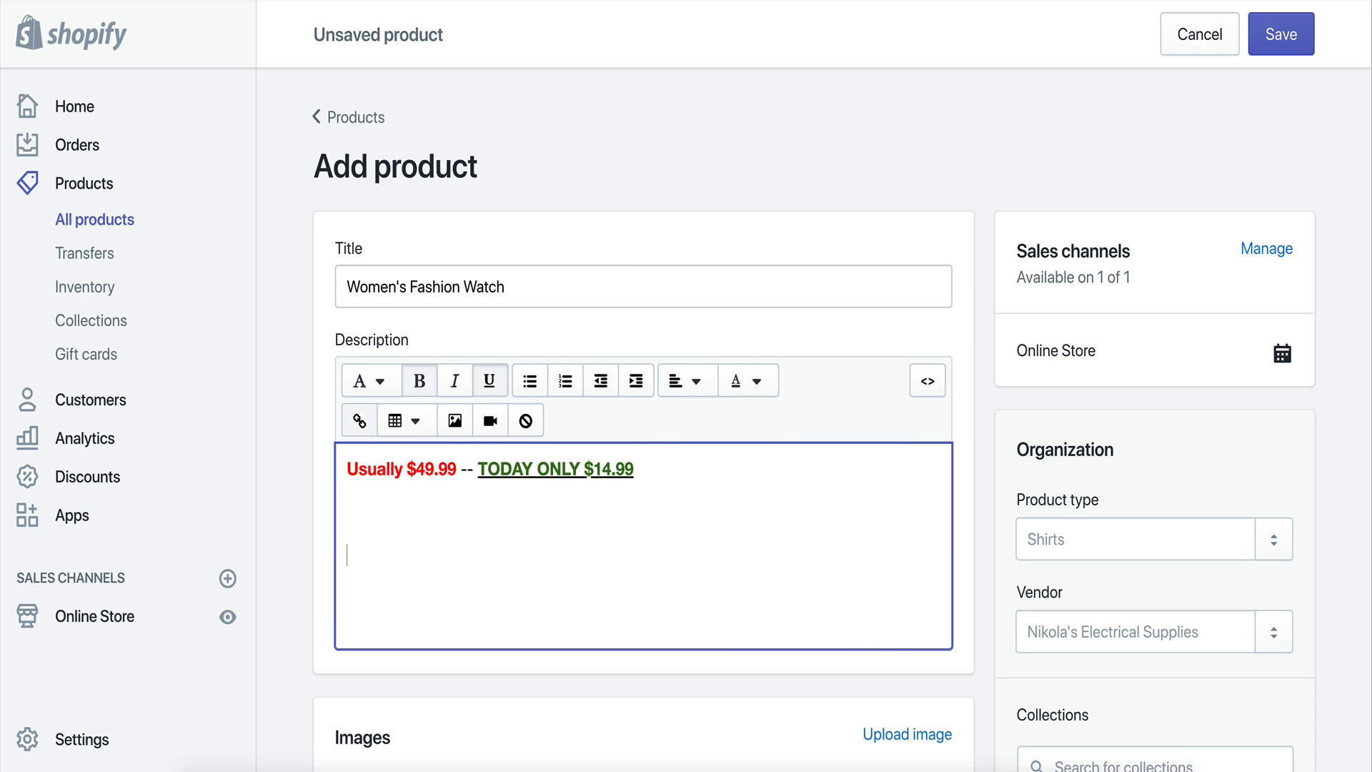
text(Product Details)
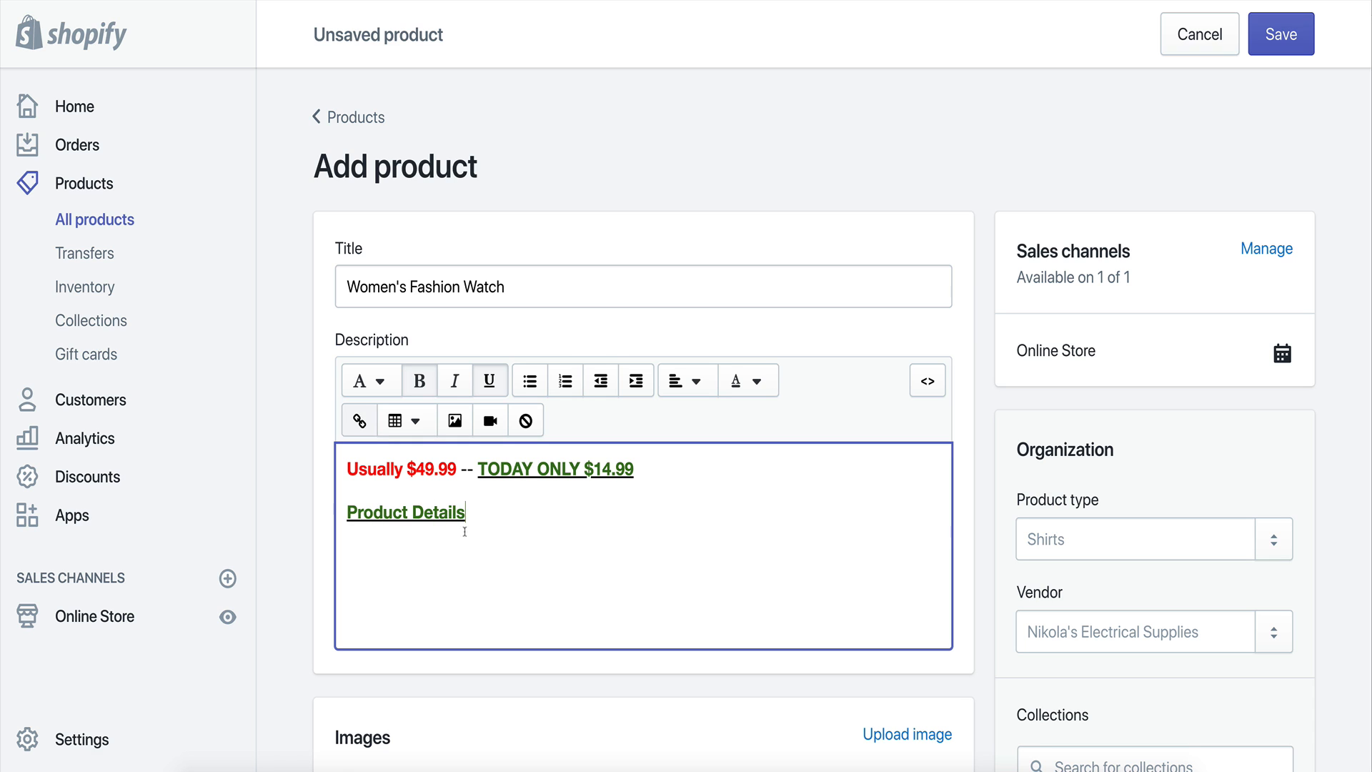
Remove the bold, underline and green color from the "Product Details" line, making it plain black text.
drag(480, 520, 336, 500)
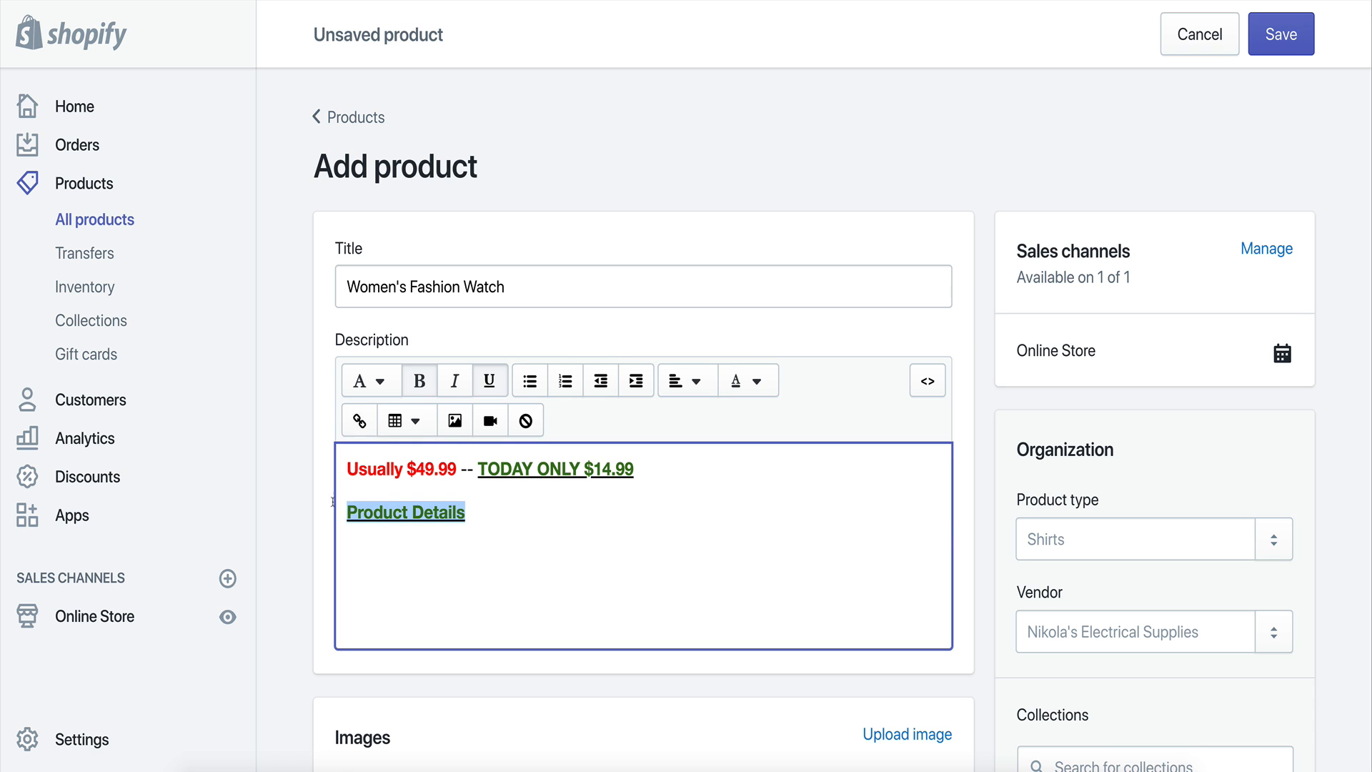
click(420, 380)
click(489, 380)
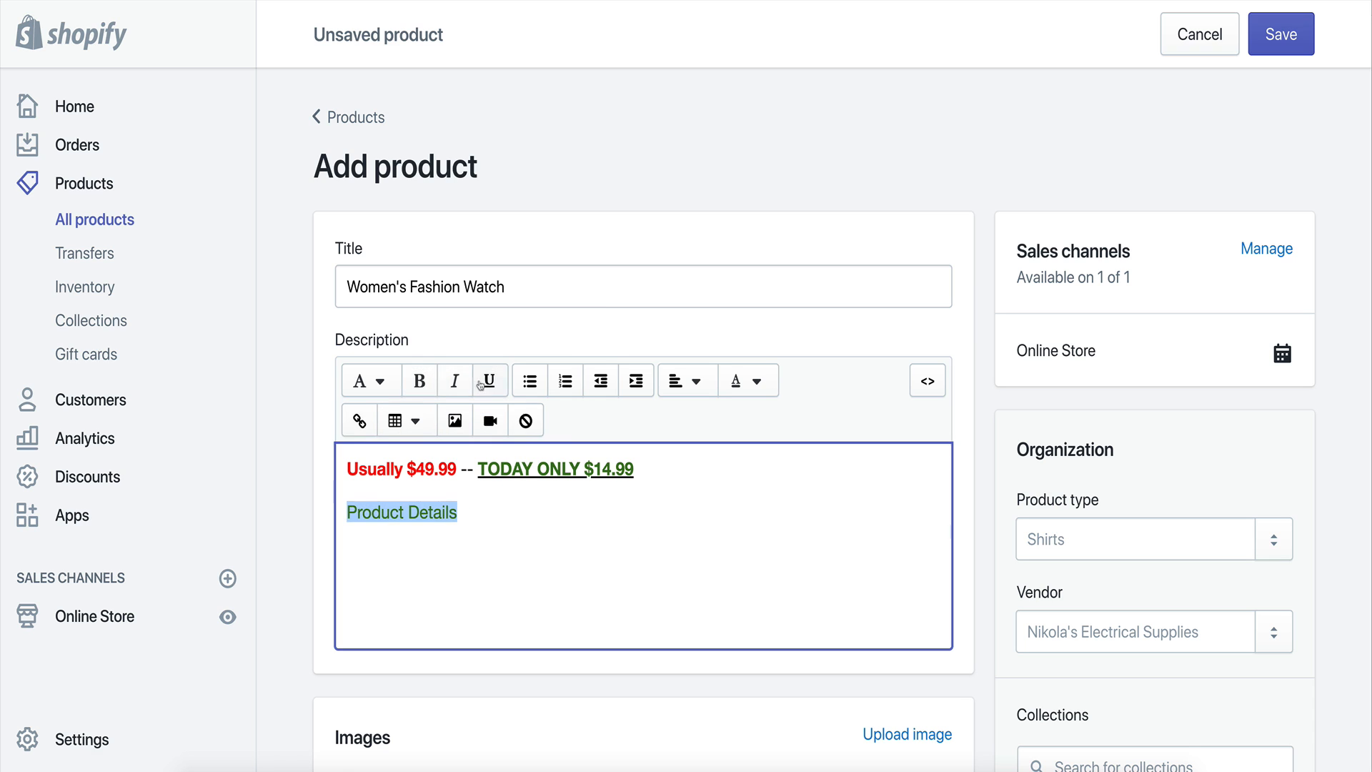
click(746, 381)
click(735, 481)
click(458, 514)
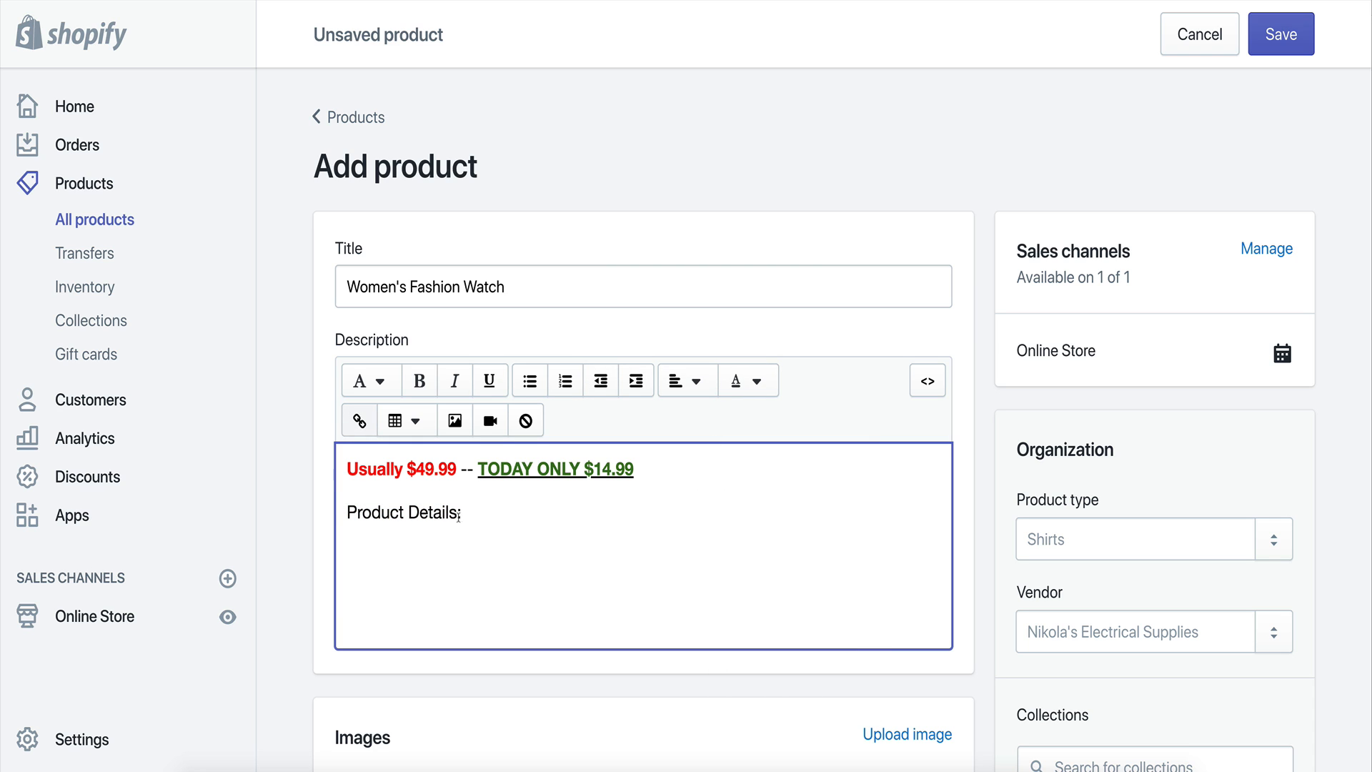
Start a new description line, then on the AliExpress product page select the Feature list in the product details.
key(Return)
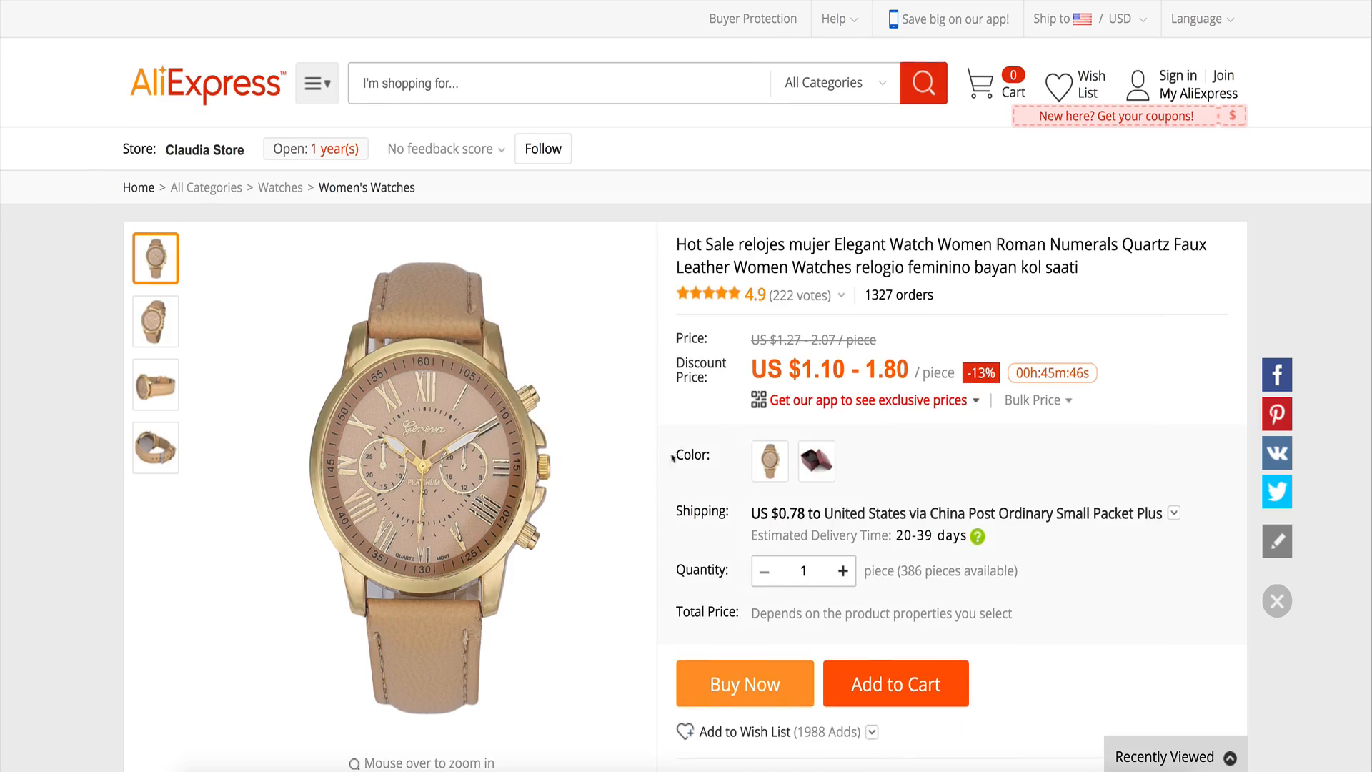
scroll(672, 457, down, 20)
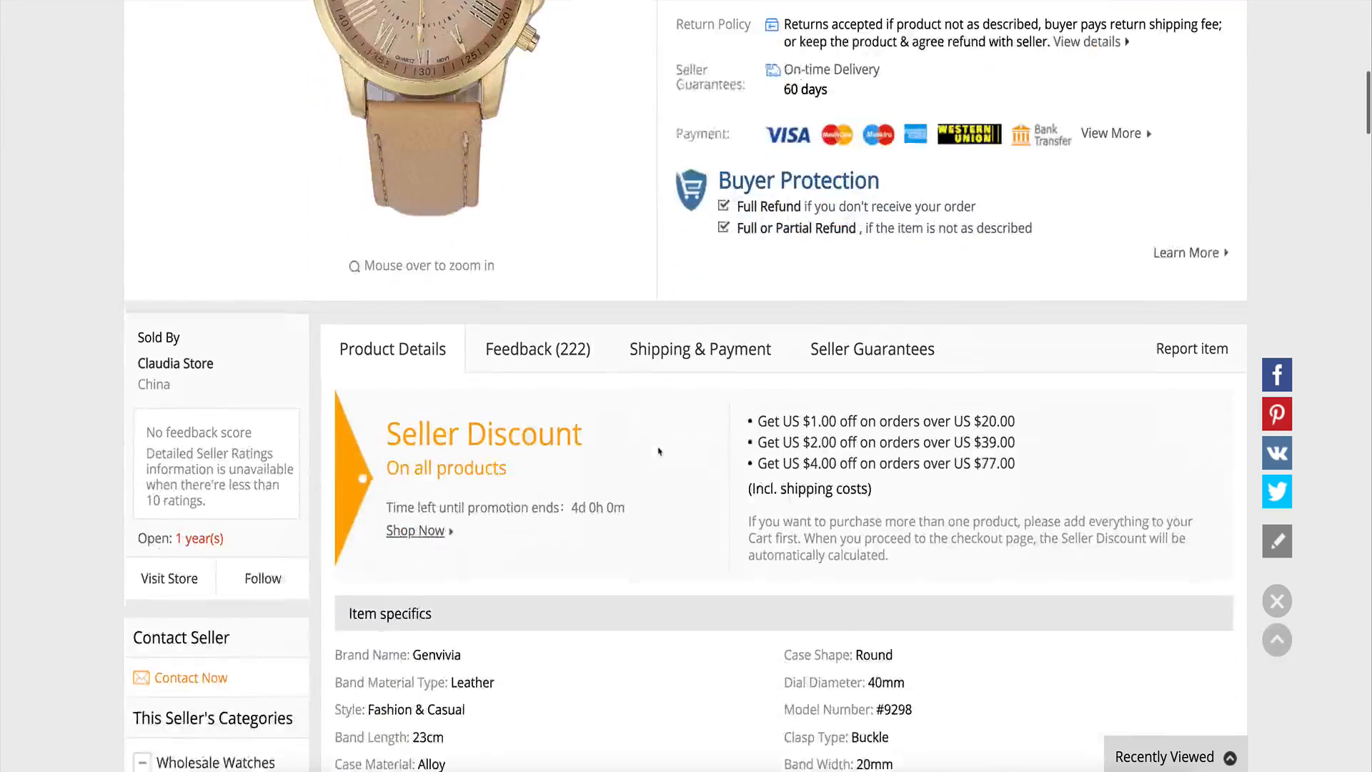
scroll(665, 451, down, 3)
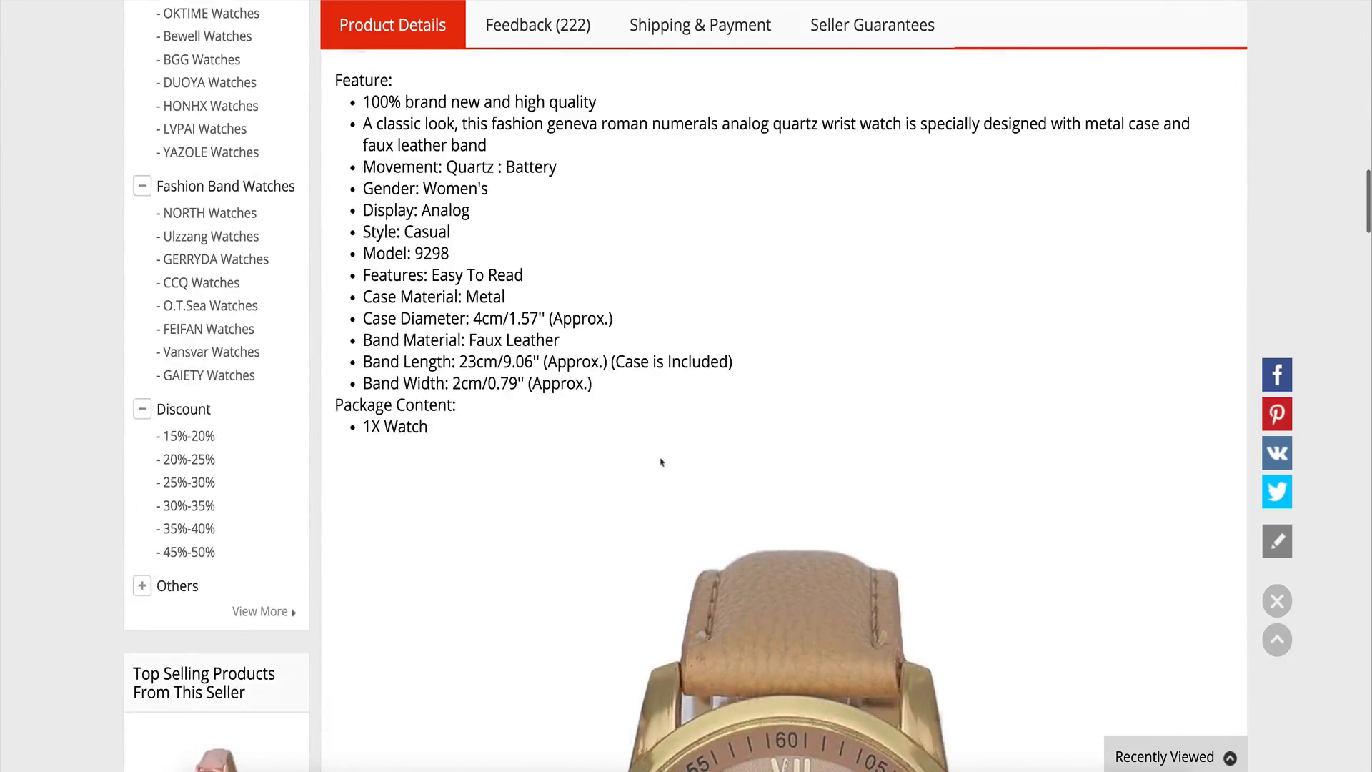
scroll(658, 459, up, 2)
drag(334, 238, 603, 538)
key(ctrl+c)
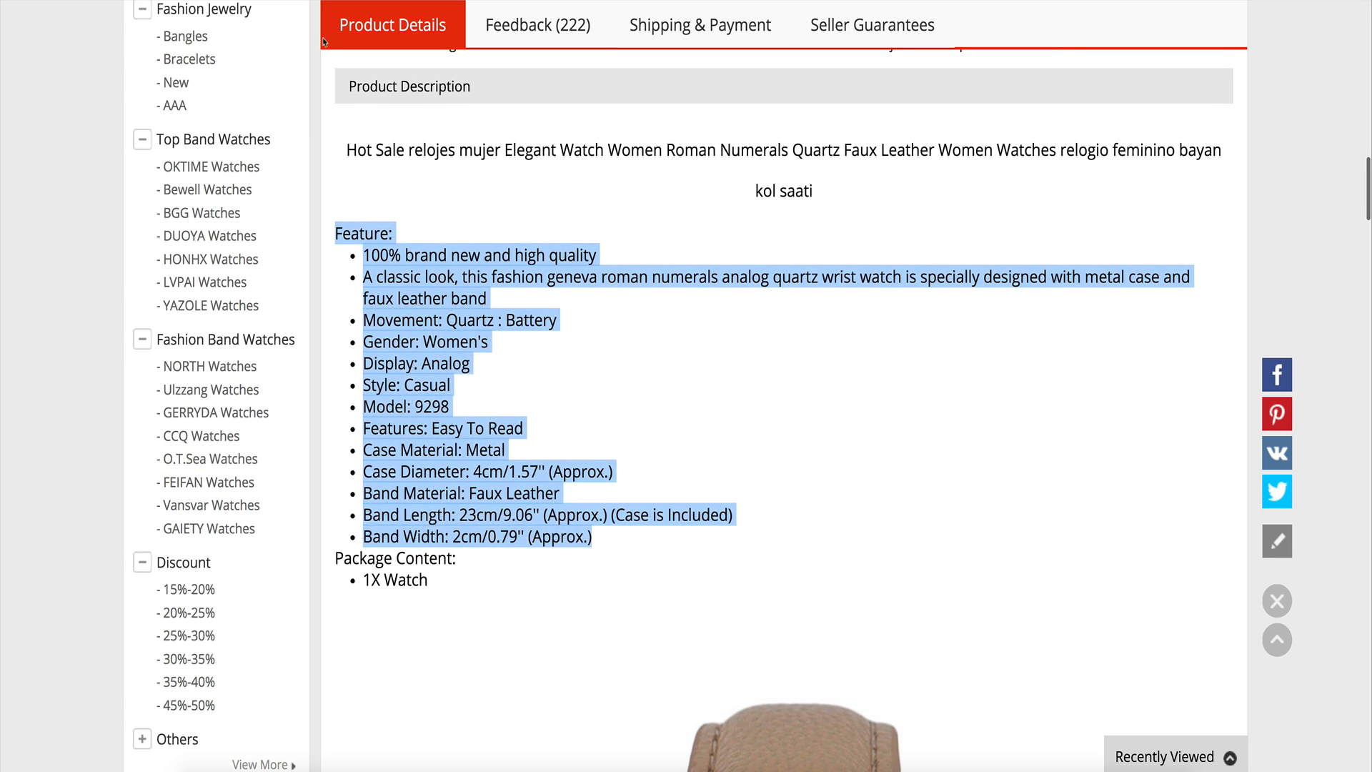
Paste the copied feature list into the description below "Product Details".
key(ctrl+Tab)
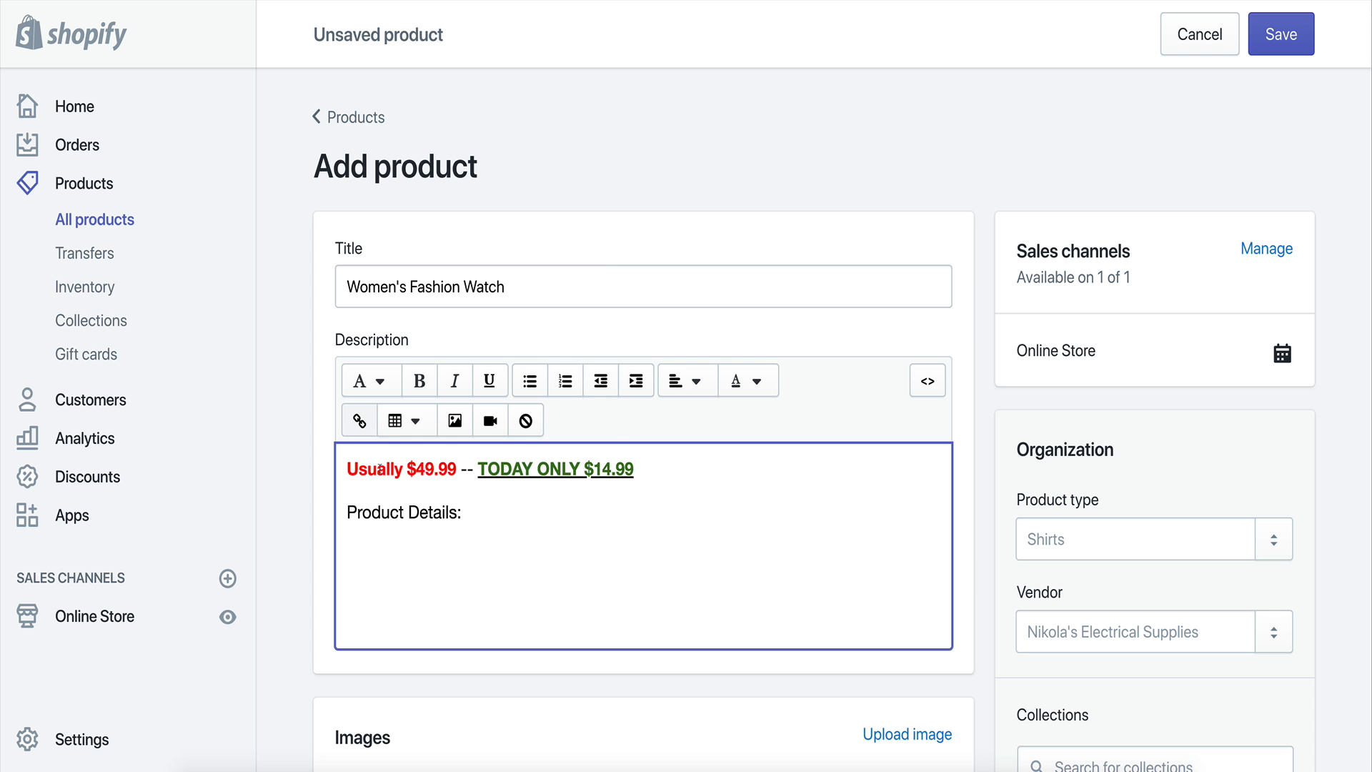
key(ctrl+v)
scroll(580, 625, down, 3)
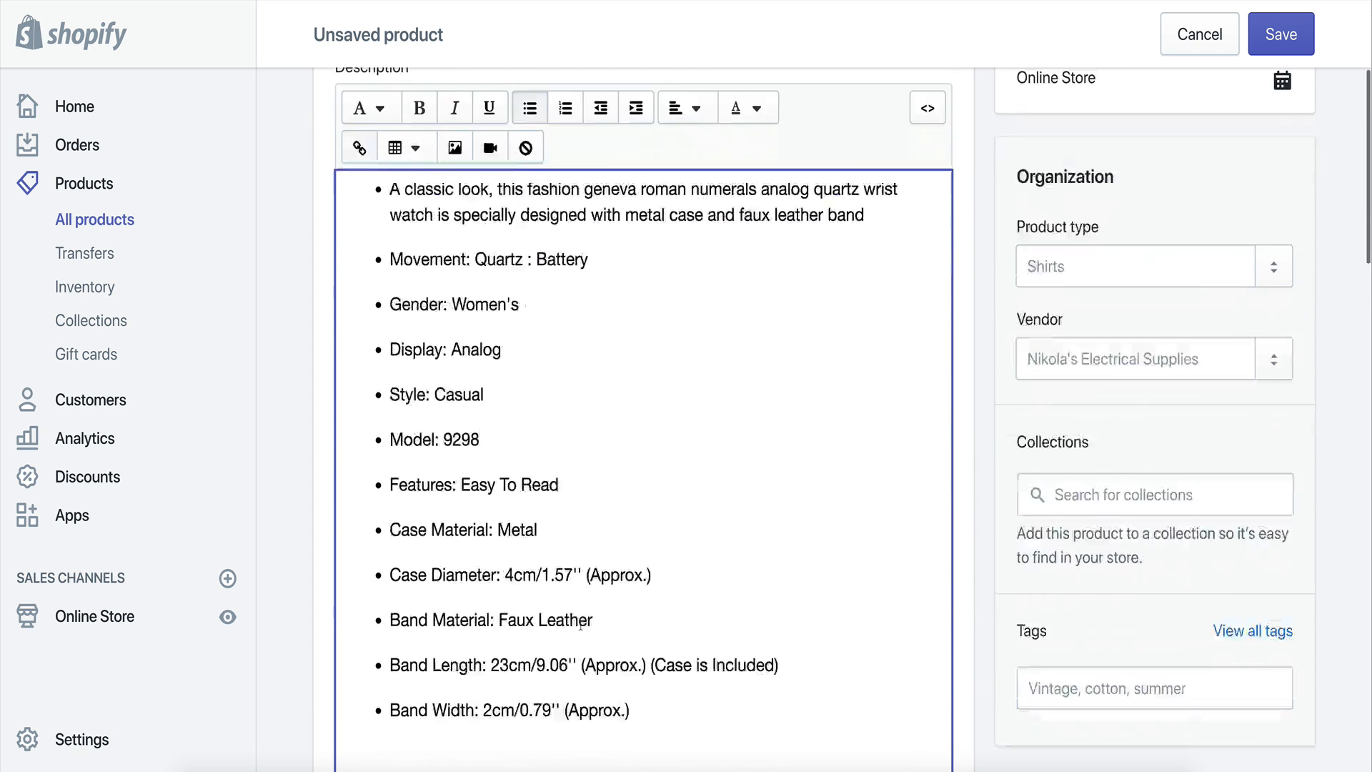
scroll(580, 625, down, 3)
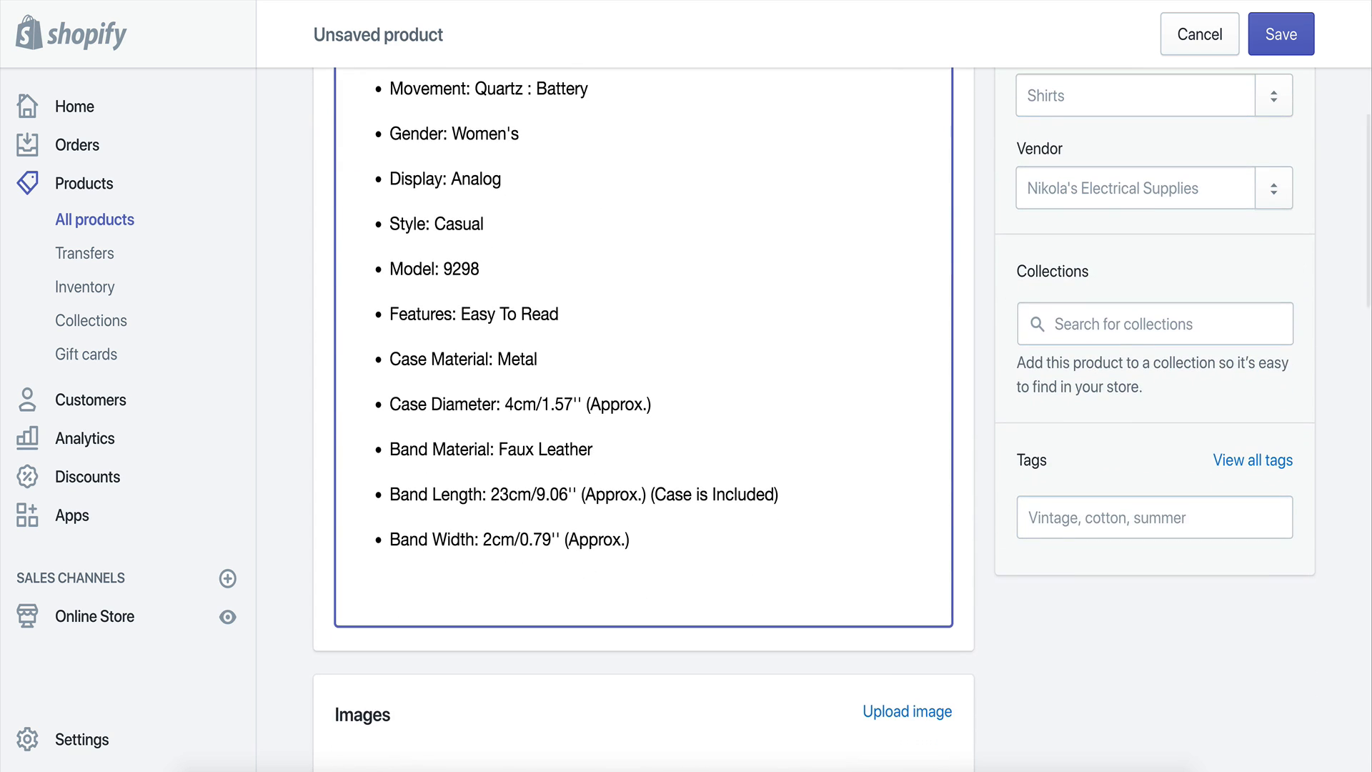
Add the closing line "** Please Allow 3-4 Weeks For Shipping & Handling **" after the feature list.
key(Return)
key(BackSpace)
key(Return)
key(Return)
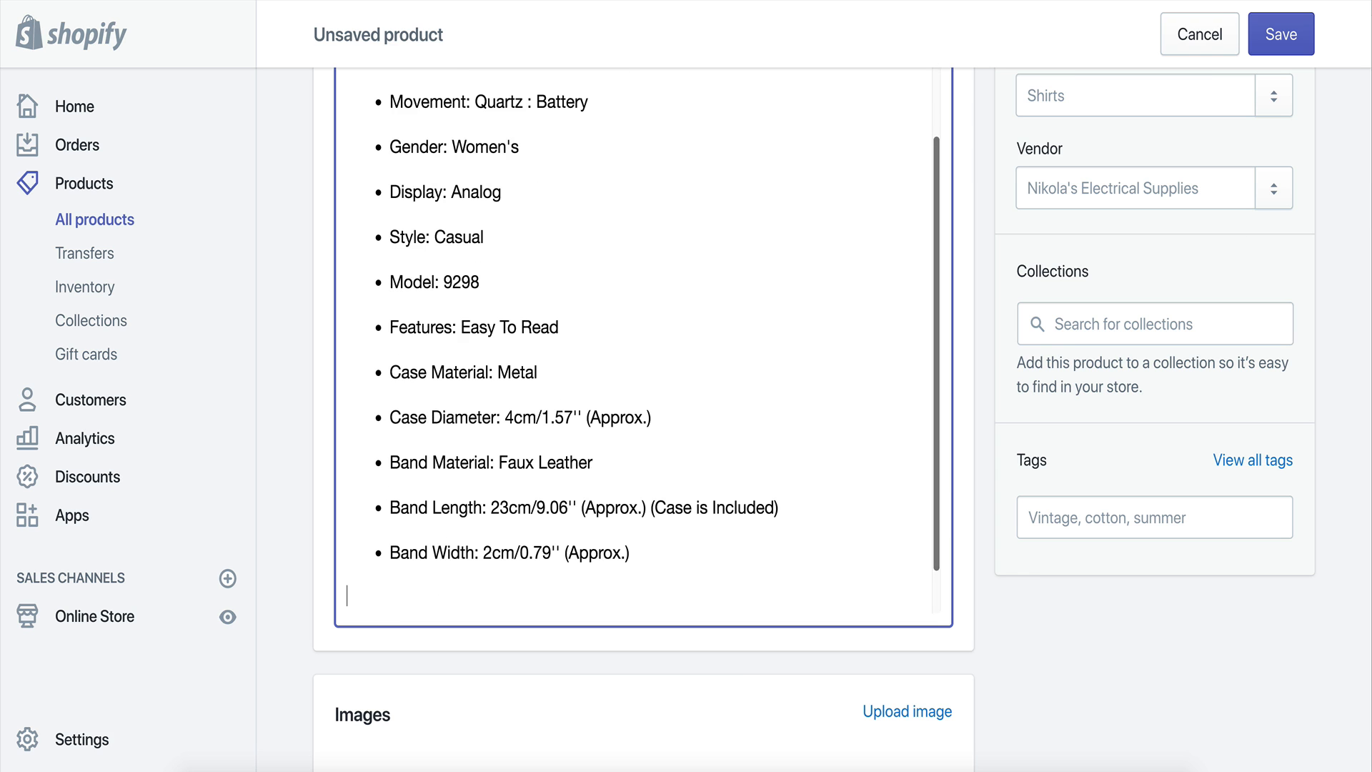
key(Return)
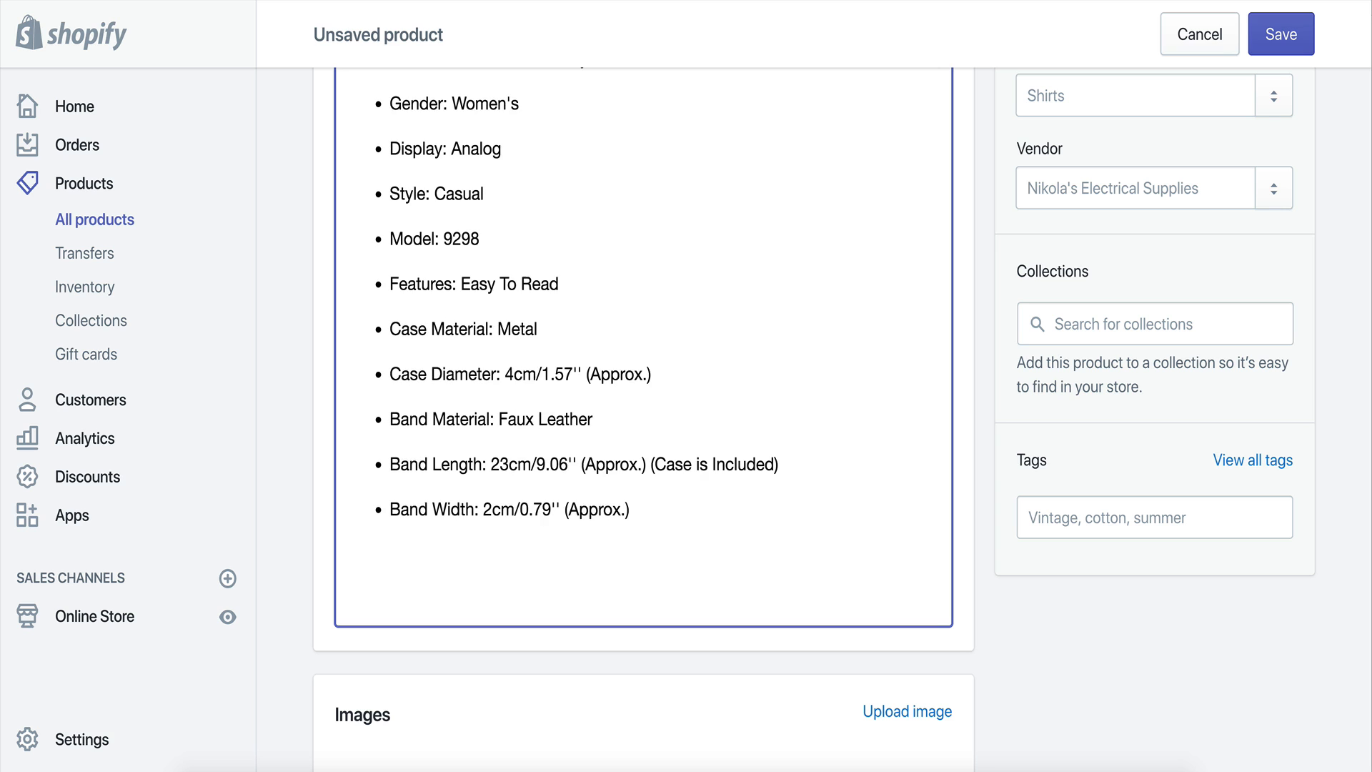
text(Please Allow 3-5)
key(BackSpace)
text(4 Weeks )
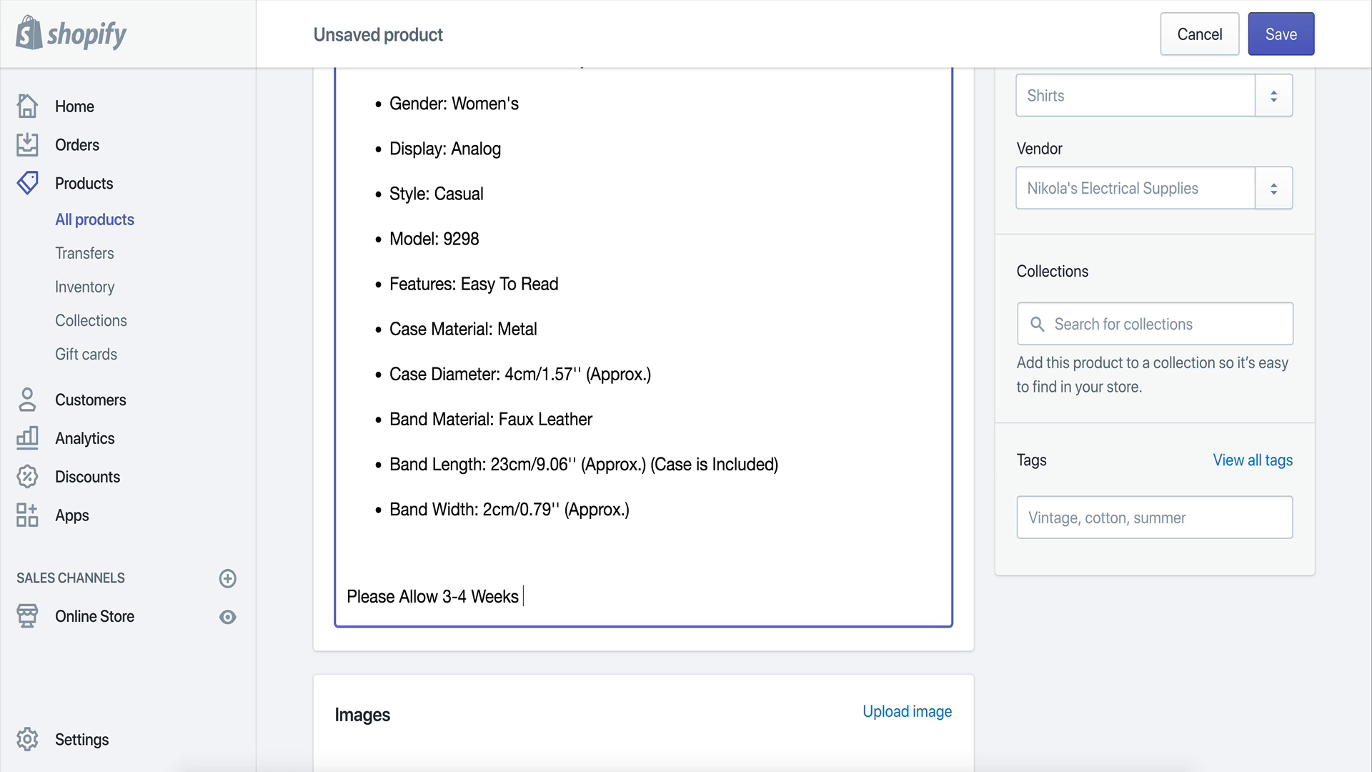
text(For Shipping & Han)
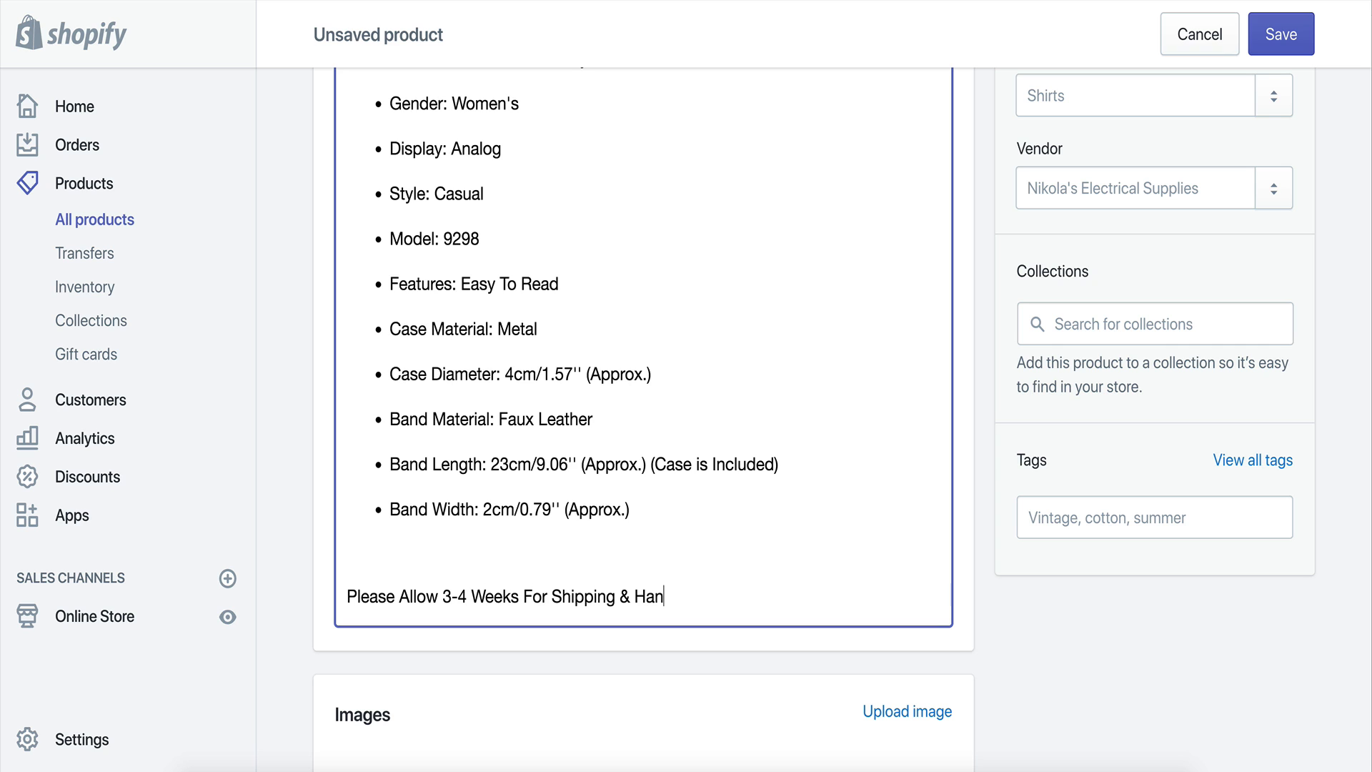
text(dling!**)
click(346, 596)
text(**)
Add a new line "Click "Add To Cart" Before We Sell Out" below the shipping notice.
click(651, 565)
click(653, 551)
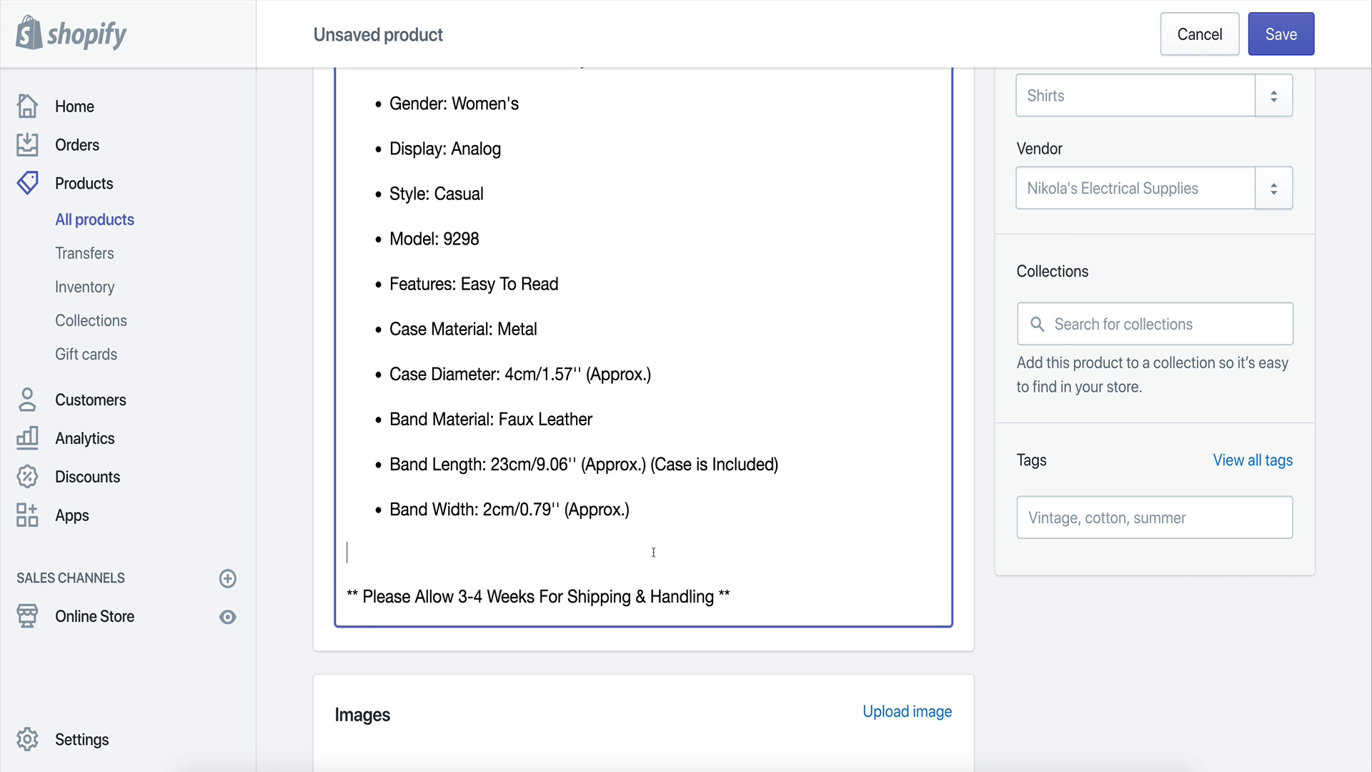
click(746, 589)
key(Return)
text(Click )
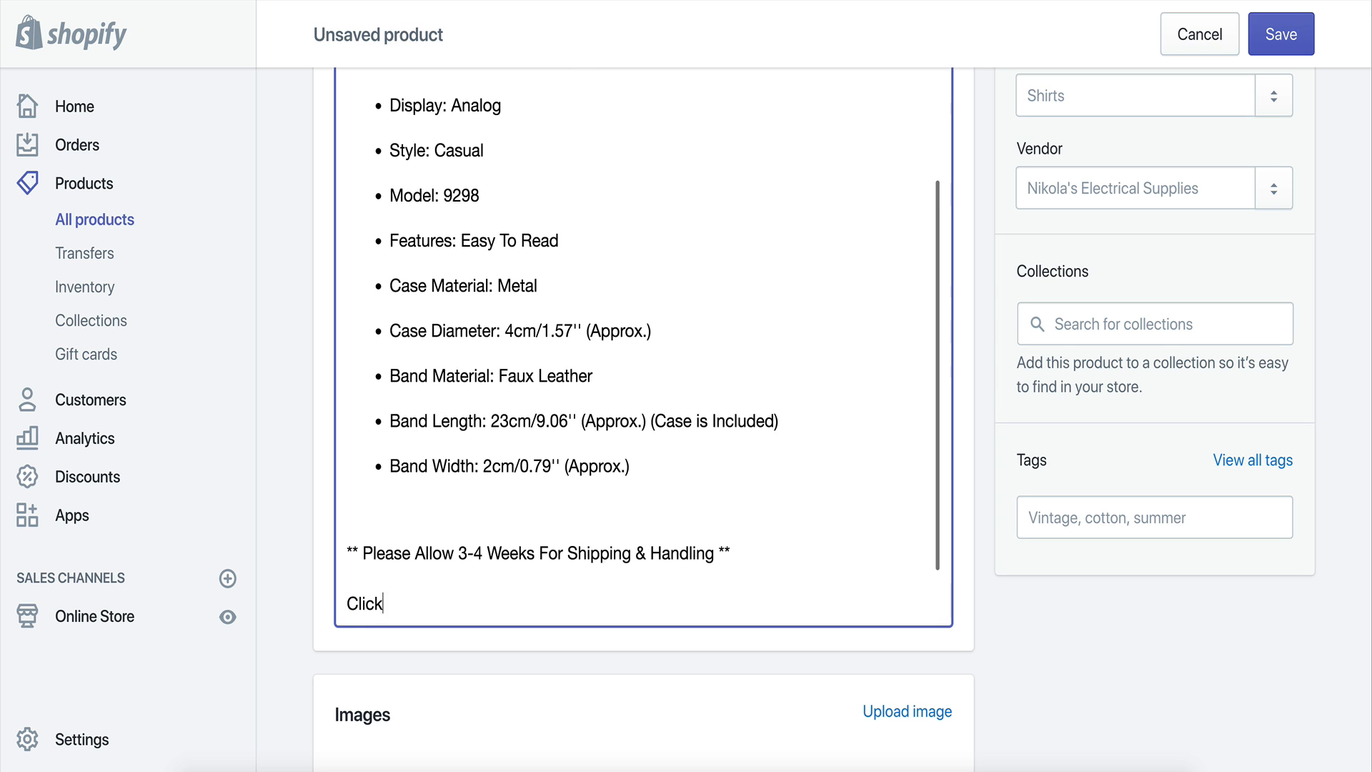
text(Buy)
key(BackSpace)
key(BackSpace)
key(BackSpace)
text("Ad)
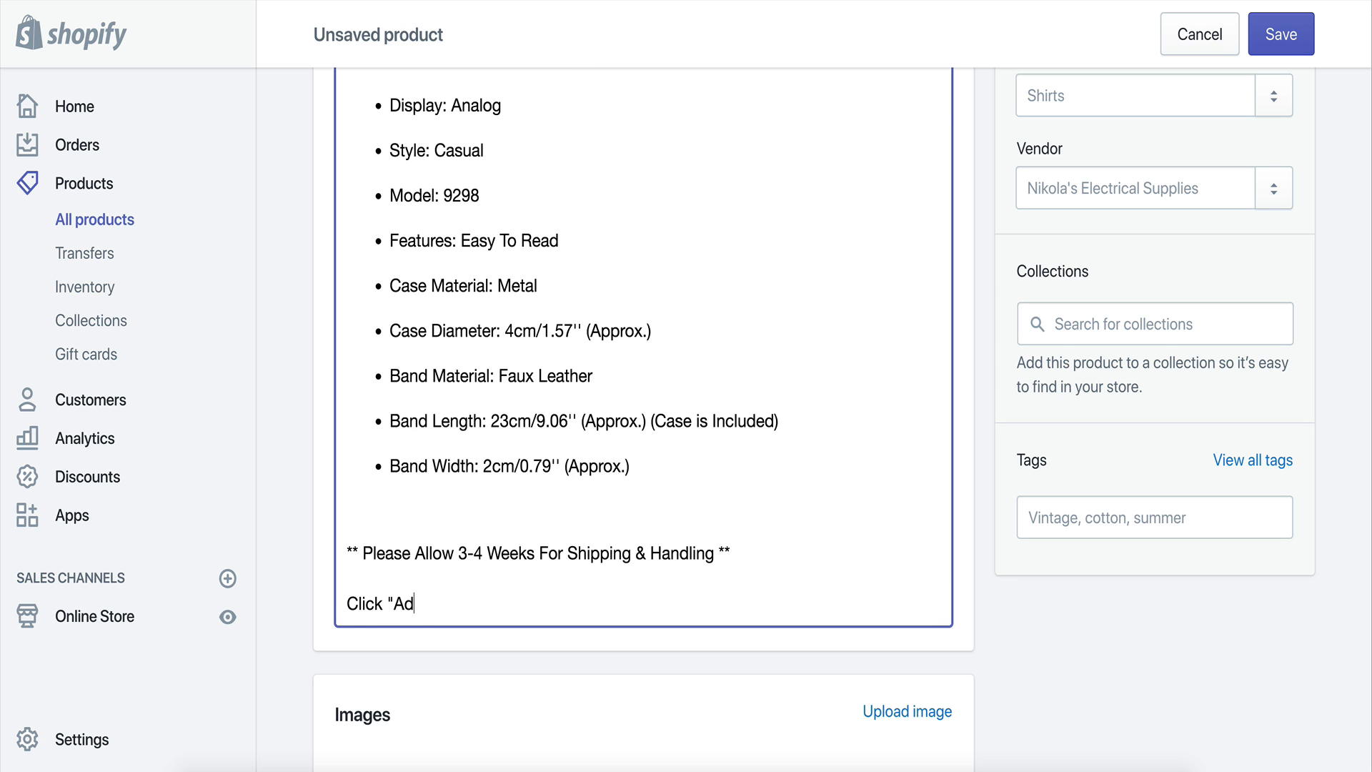
text(d To Cart" Before)
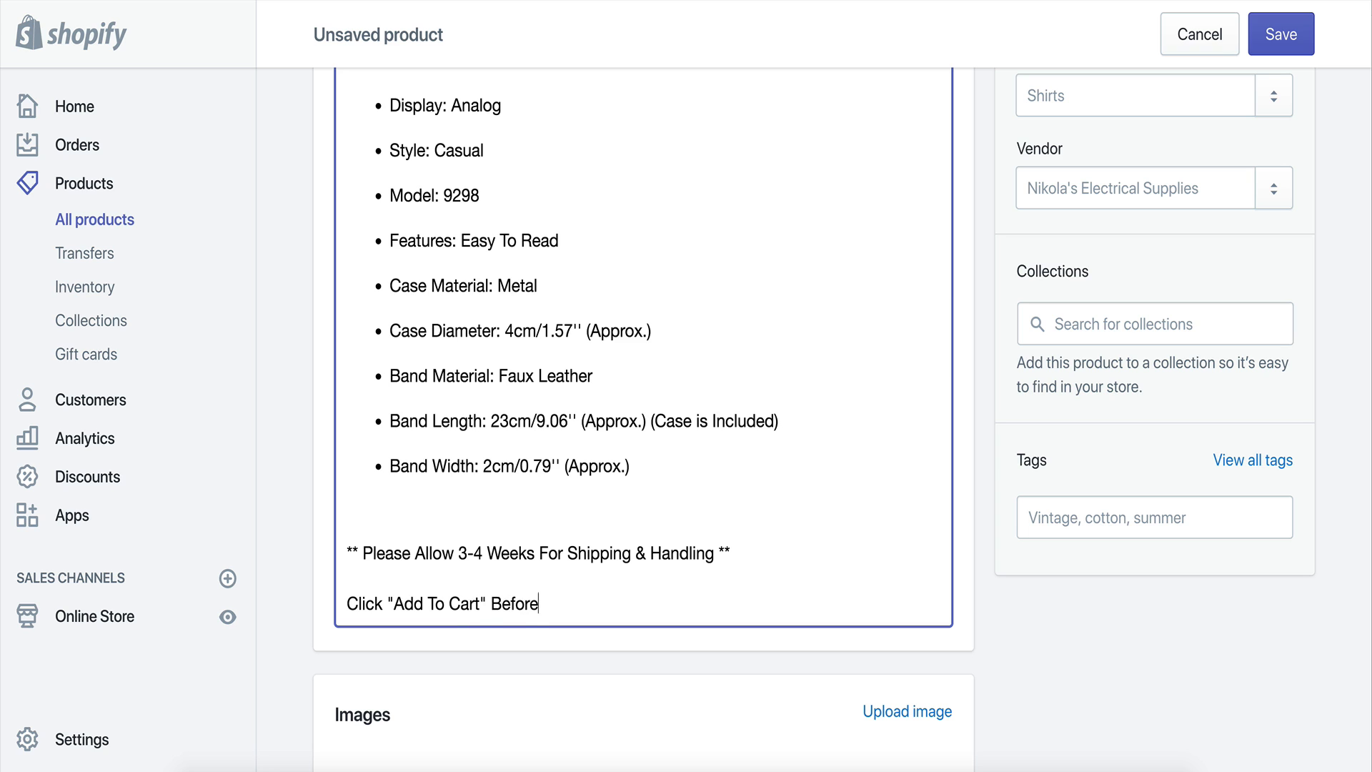
text( We Sell out)
key(BackSpace)
key(BackSpace)
key(BackSpace)
text(Out)
Select the closing shipping notice and add-to-cart lines and delete the selection.
drag(733, 550, 474, 554)
click(636, 554)
drag(637, 602, 328, 550)
key(BackSpace)
scroll(985, 310, up, 1)
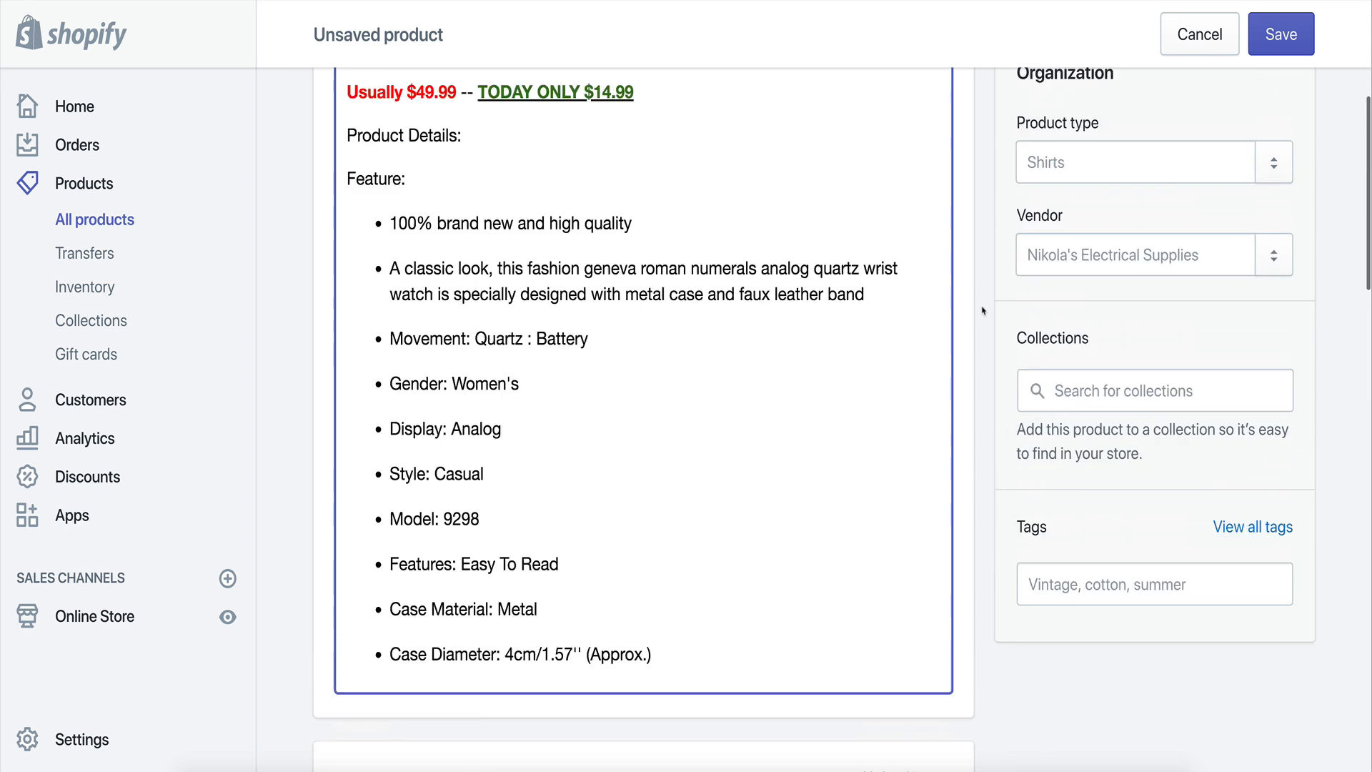
scroll(985, 309, up, 6)
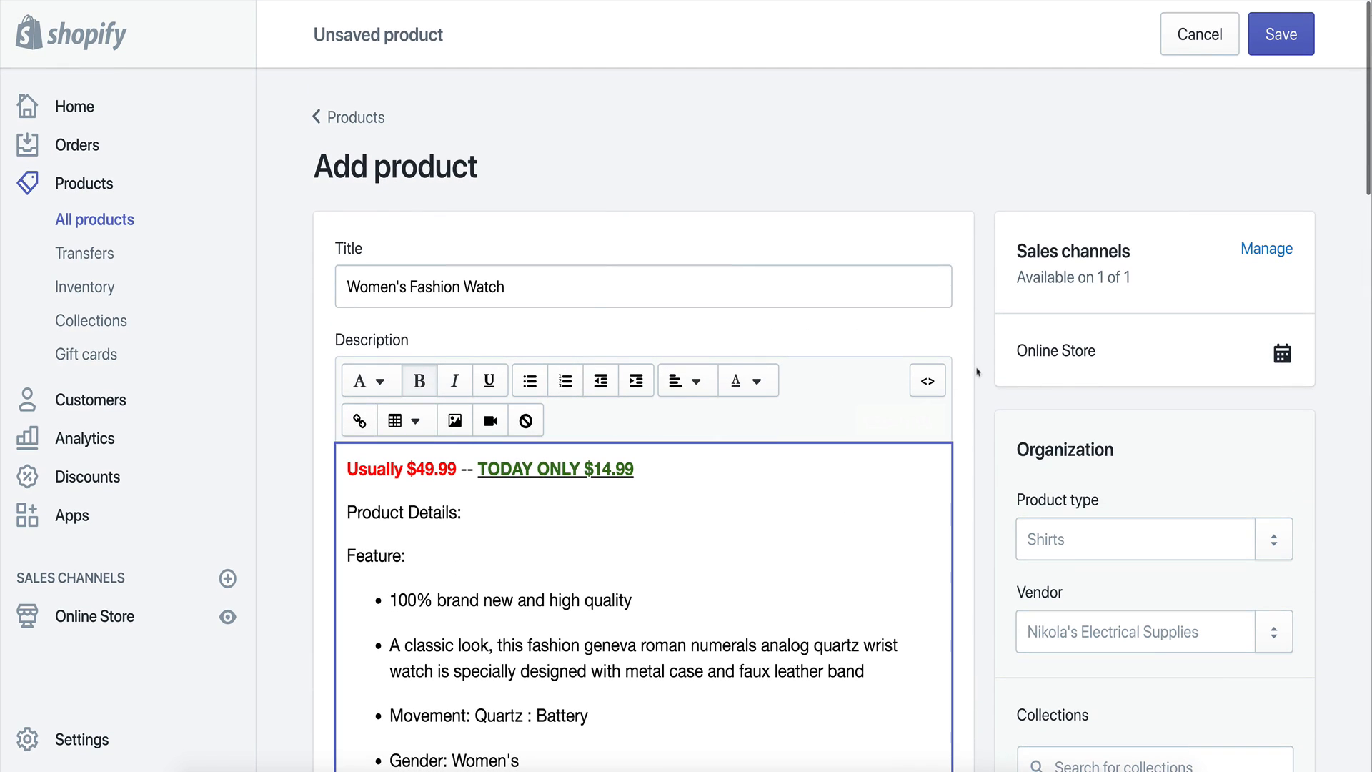
Set the product type to "watch".
click(1038, 526)
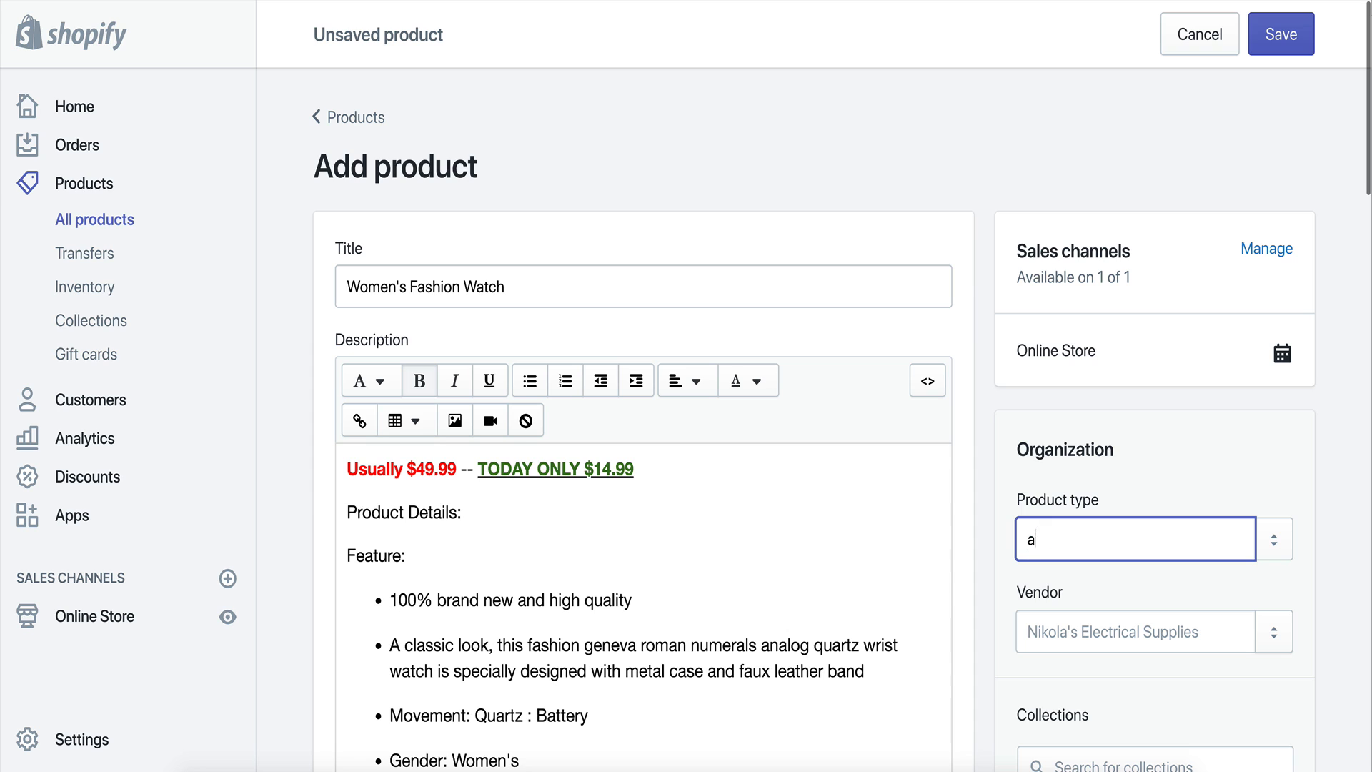
text(Watches)
key(BackSpace)
key(BackSpace)
key(Return)
click(1008, 571)
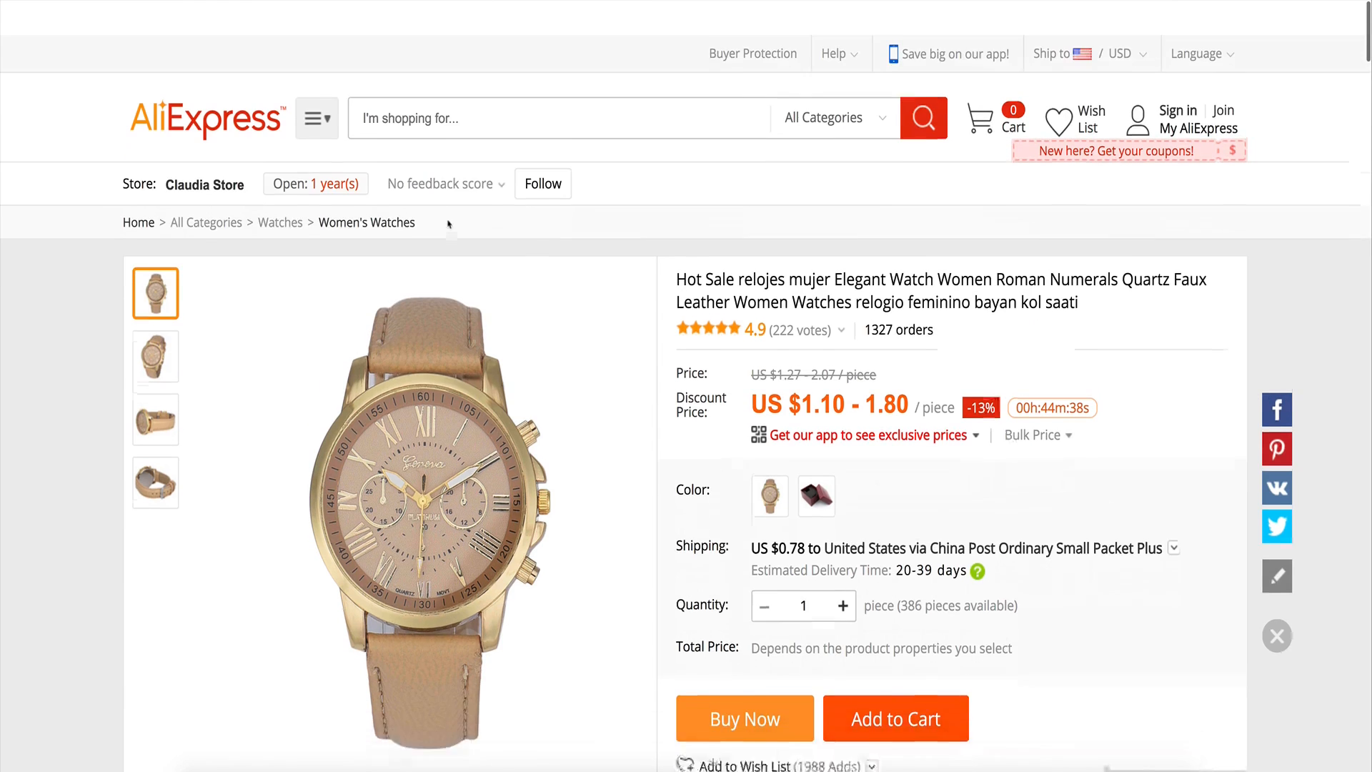
Check the seller's store name on AliExpress and add "Claudia Store" as the product's vendor.
mouse_move(240, 161)
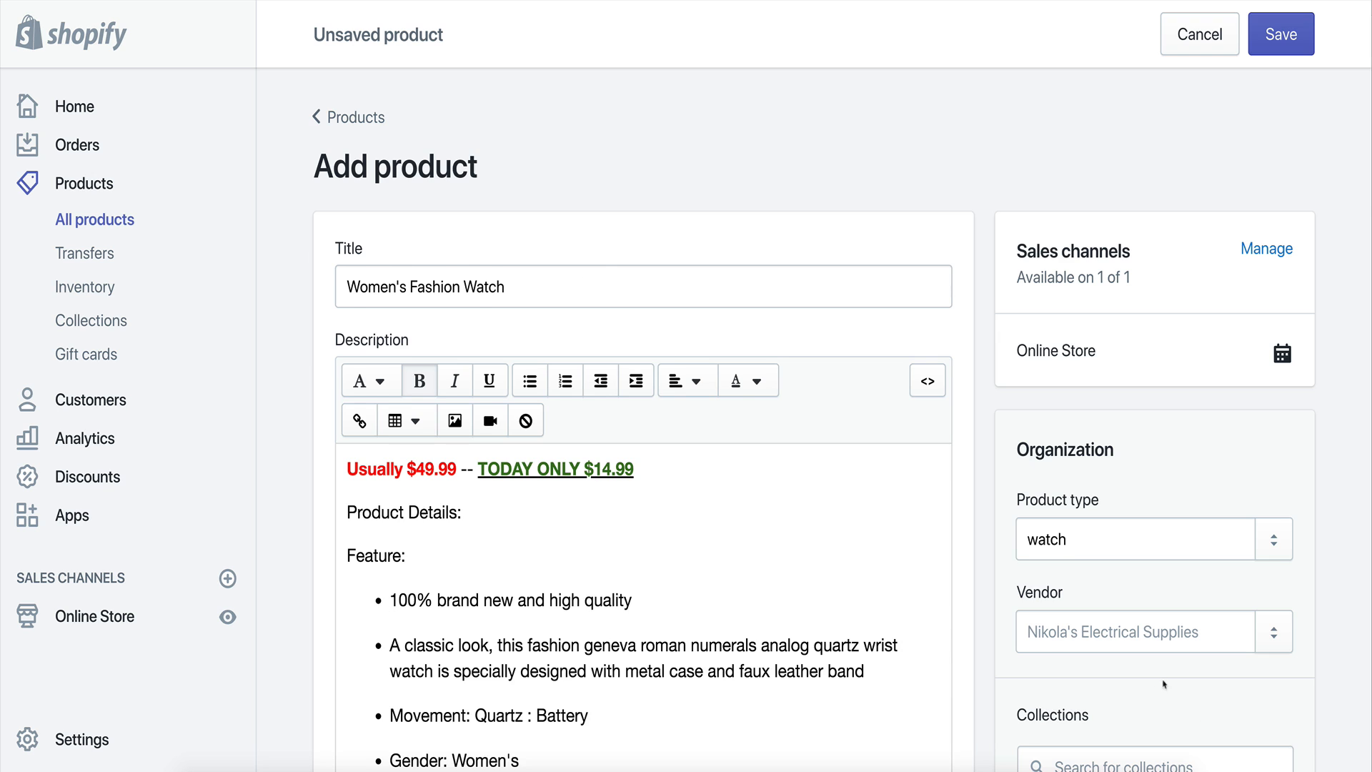
scroll(1164, 684, down, 1)
click(1091, 560)
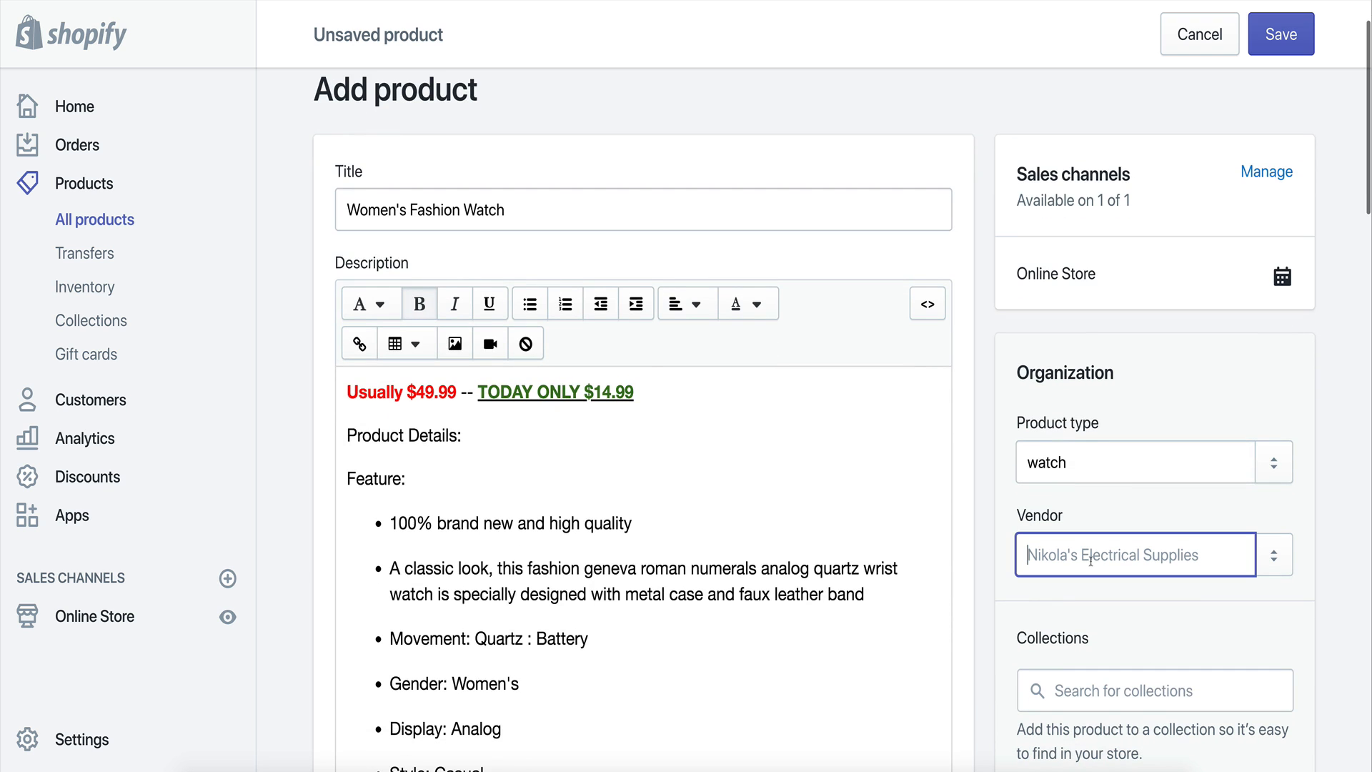
text(Clauda Stor)
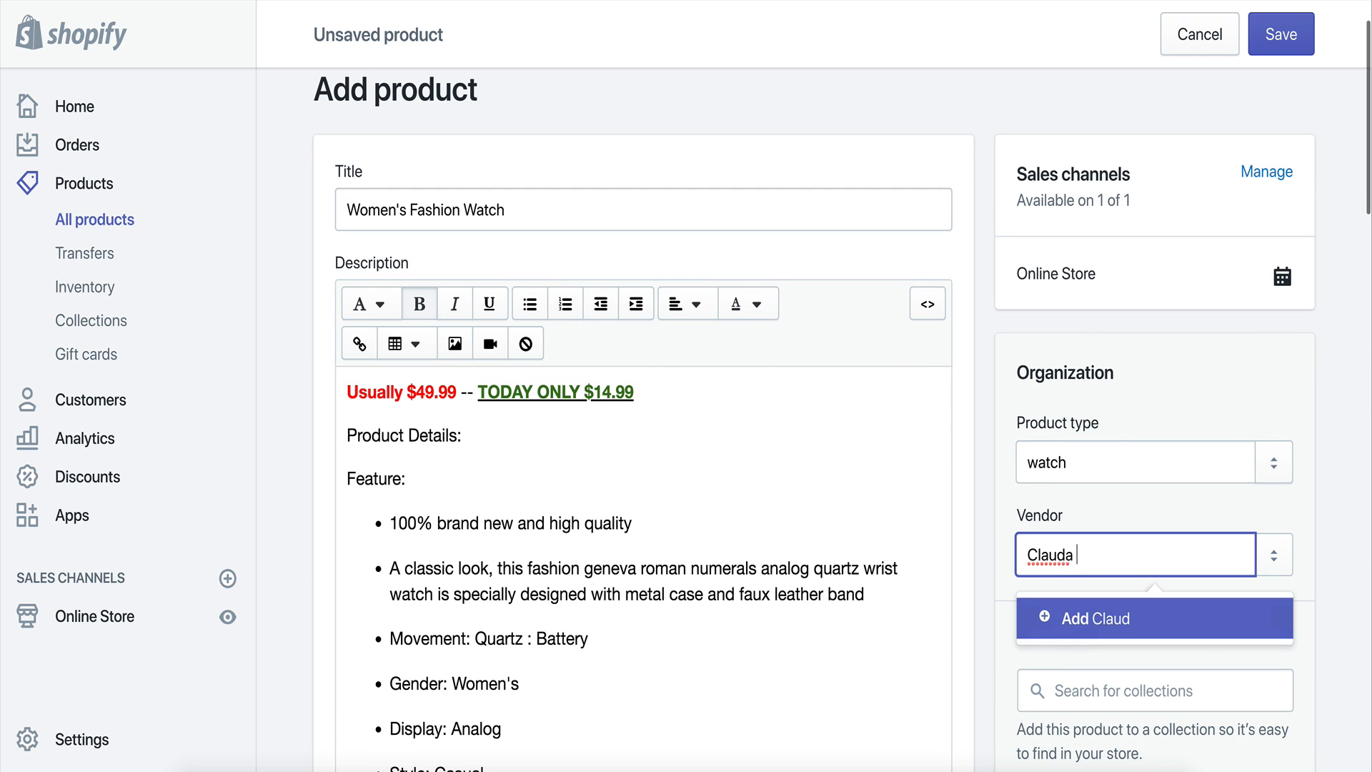
key(BackSpace)
key(BackSpace)
key(BackSpace)
key(BackSpace)
key(BackSpace)
key(BackSpace)
text(ia Store)
click(1128, 633)
Upload four product images of the watch by dropping them into the Images section.
scroll(643, 593, down, 5)
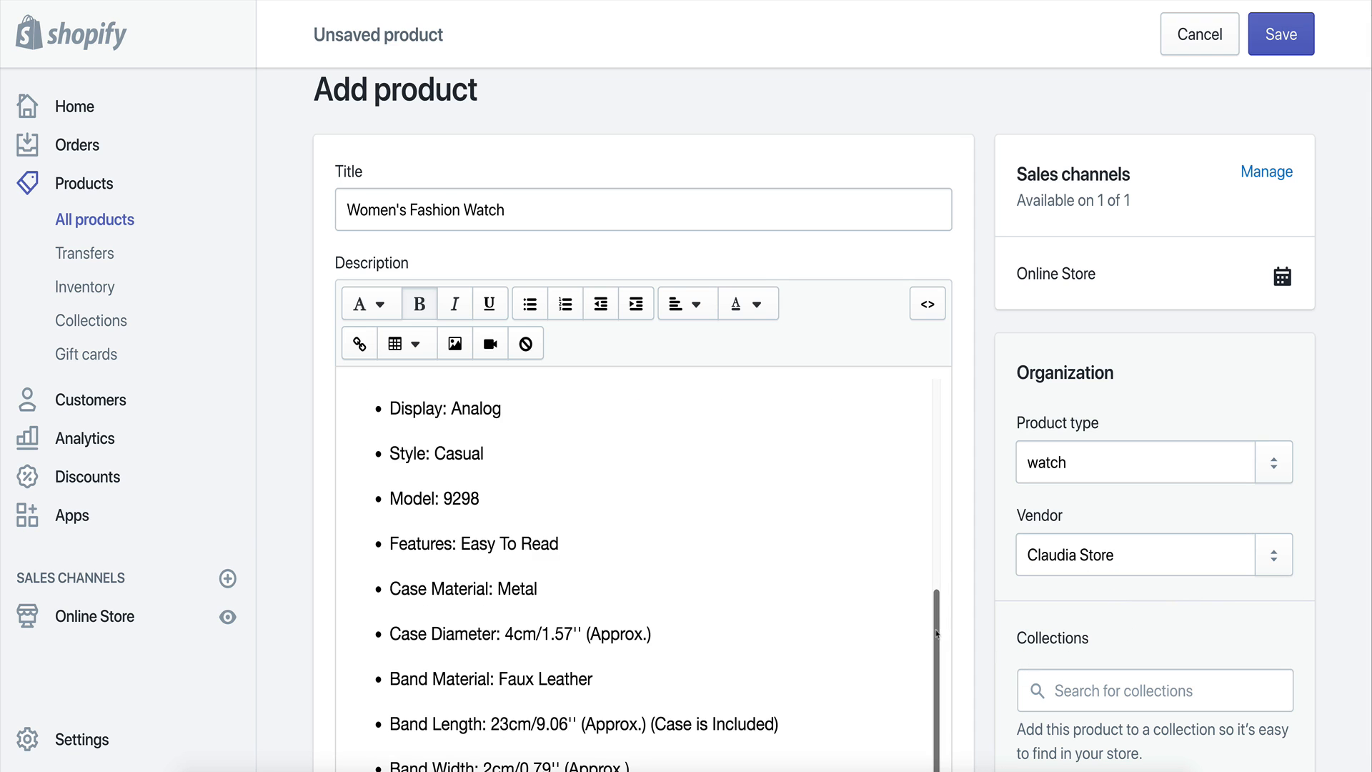
scroll(306, 533, down, 8)
scroll(305, 532, down, 5)
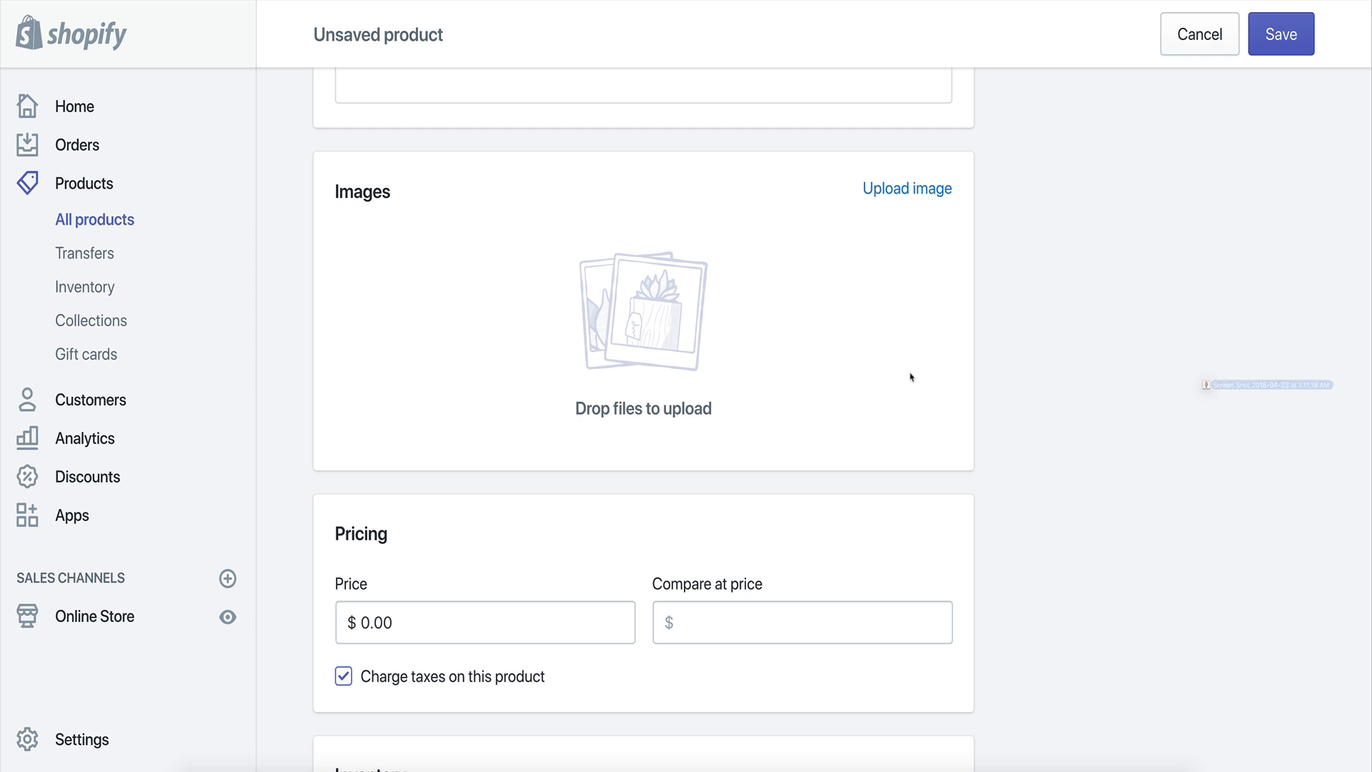
drag(1347, 393, 901, 367)
drag(1346, 393, 686, 372)
drag(1346, 393, 879, 364)
drag(1346, 393, 772, 361)
scroll(1124, 429, down, 2)
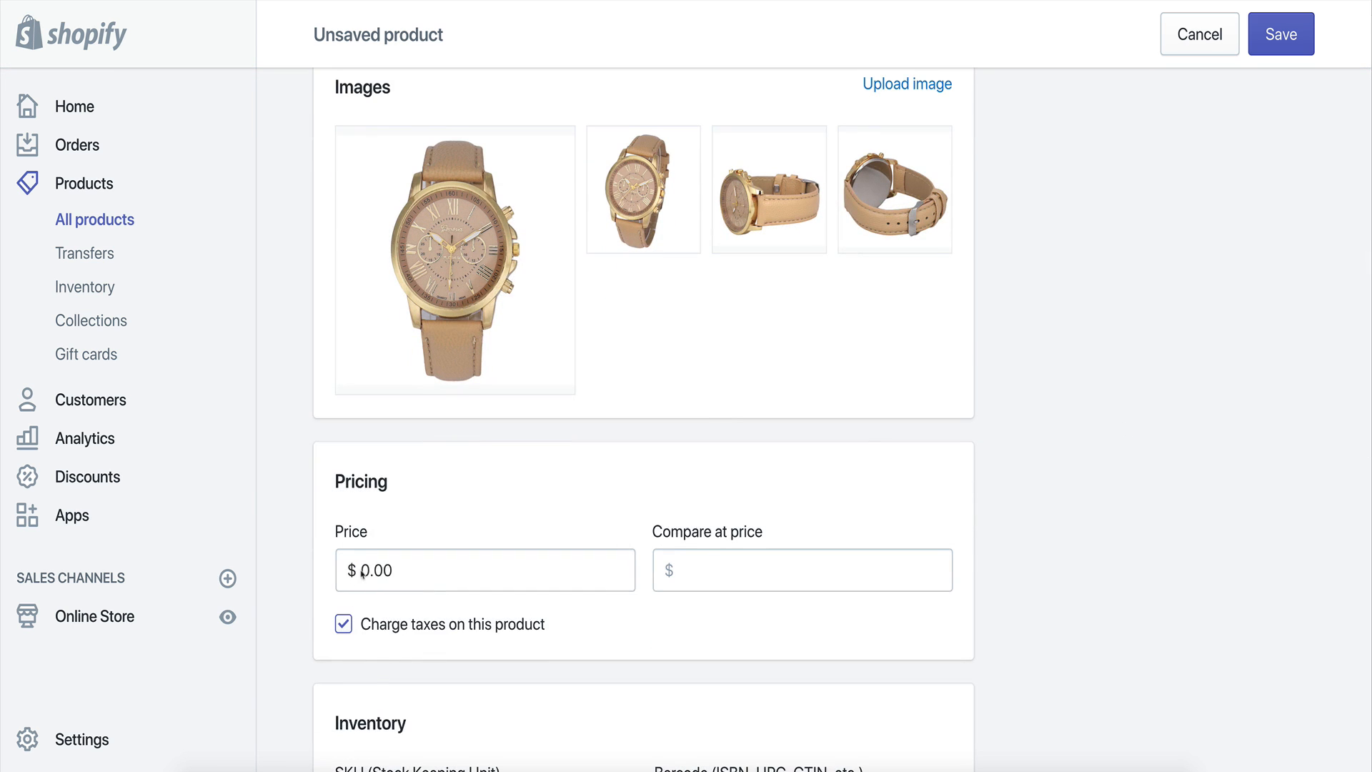
Set the product price to $14.99.
double_click(362, 569)
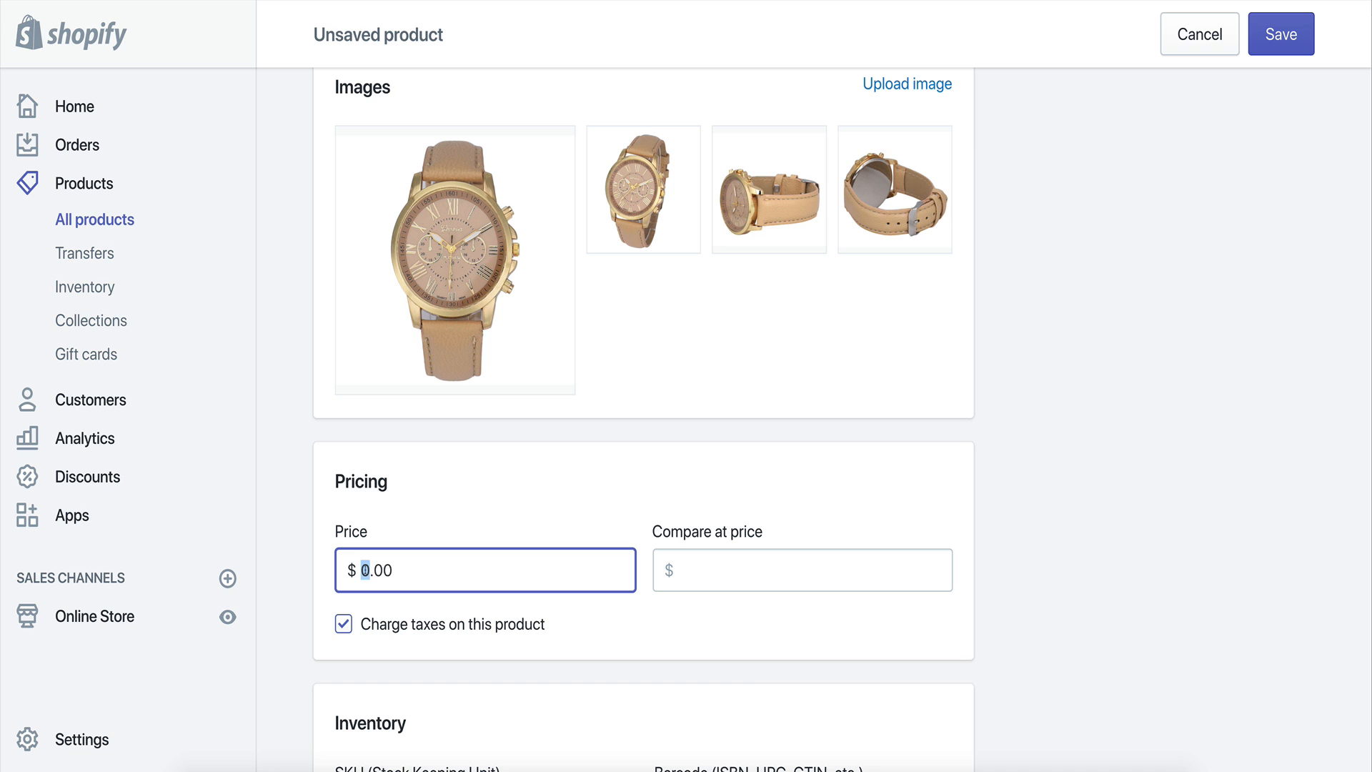
text(14.99)
click(1089, 524)
drag(458, 583, 349, 570)
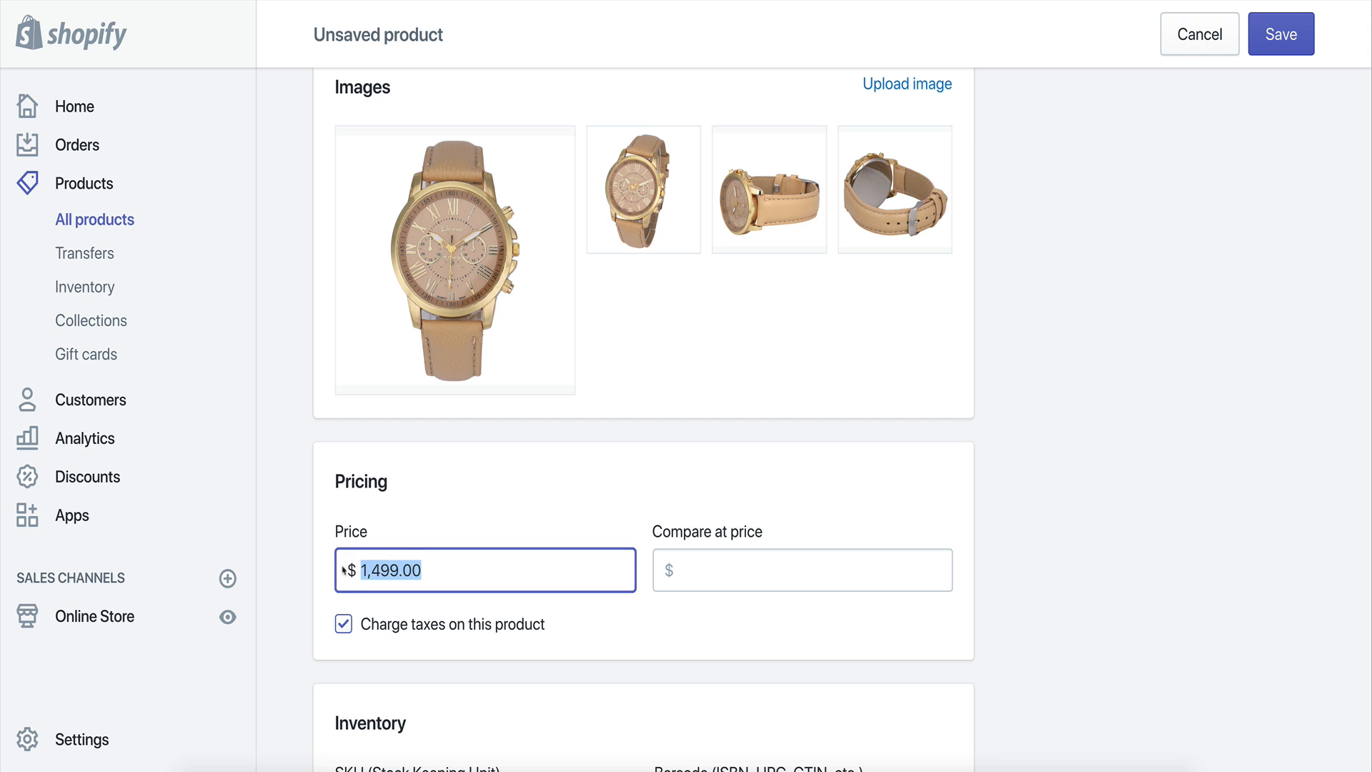
text(15)
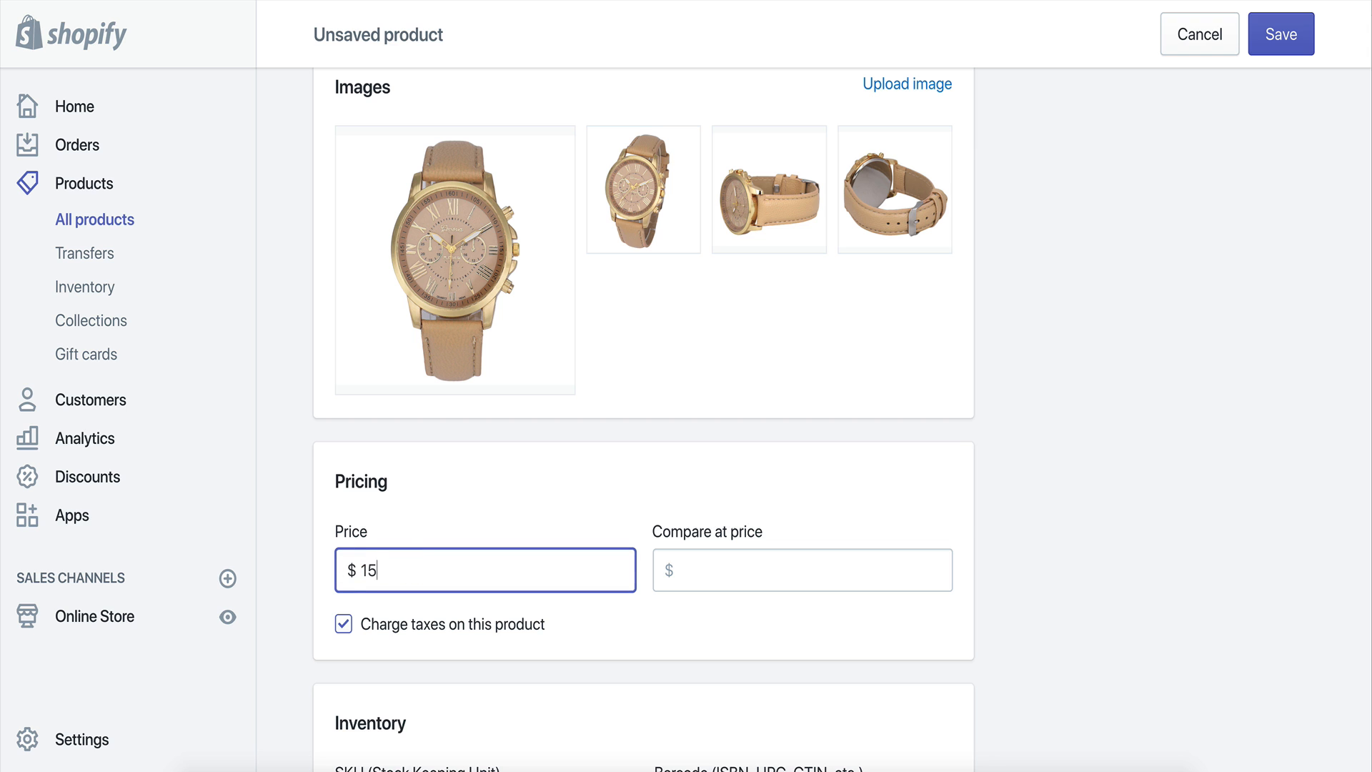
key(BackSpace)
text(4.99)
click(1018, 554)
scroll(1001, 560, down, 5)
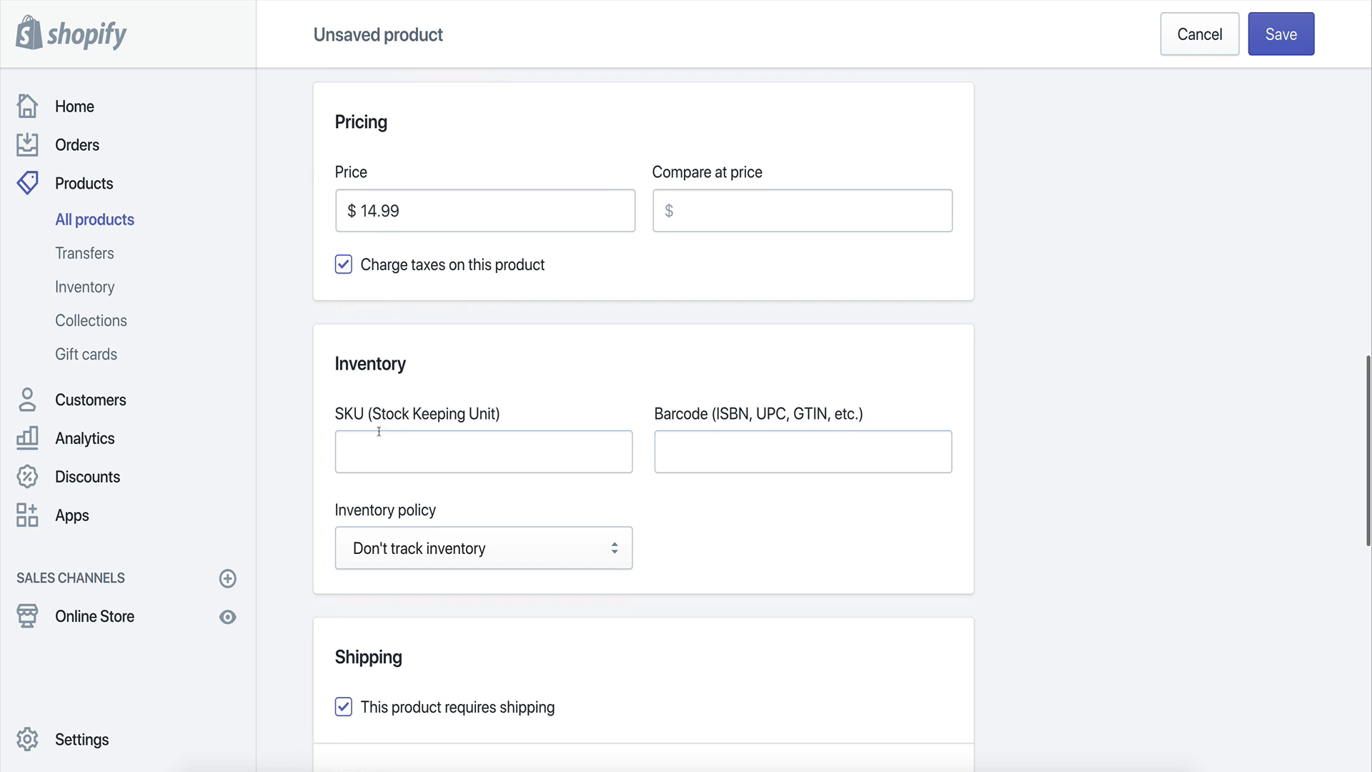
scroll(880, 478, down, 5)
scroll(756, 382, down, 6)
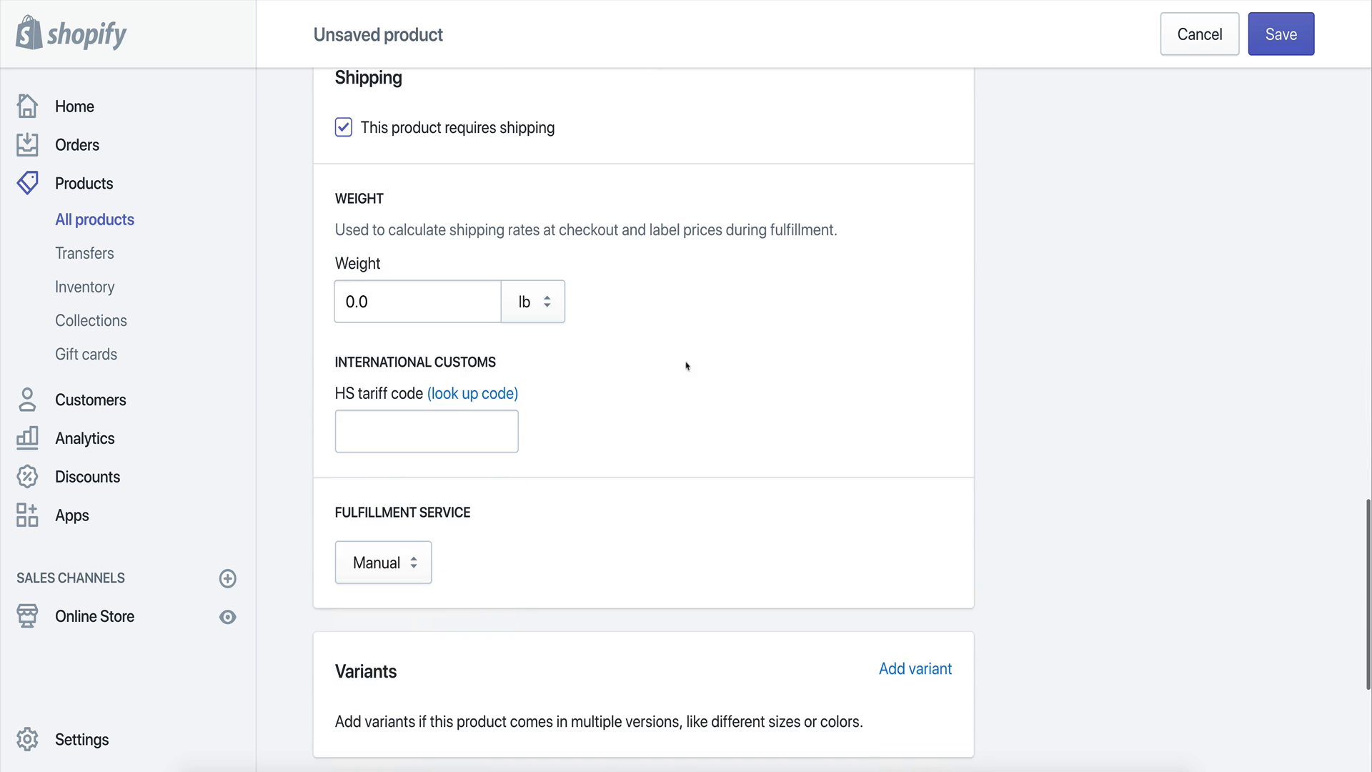
Save the new product.
scroll(1146, 450, down, 3)
scroll(969, 458, up, 20)
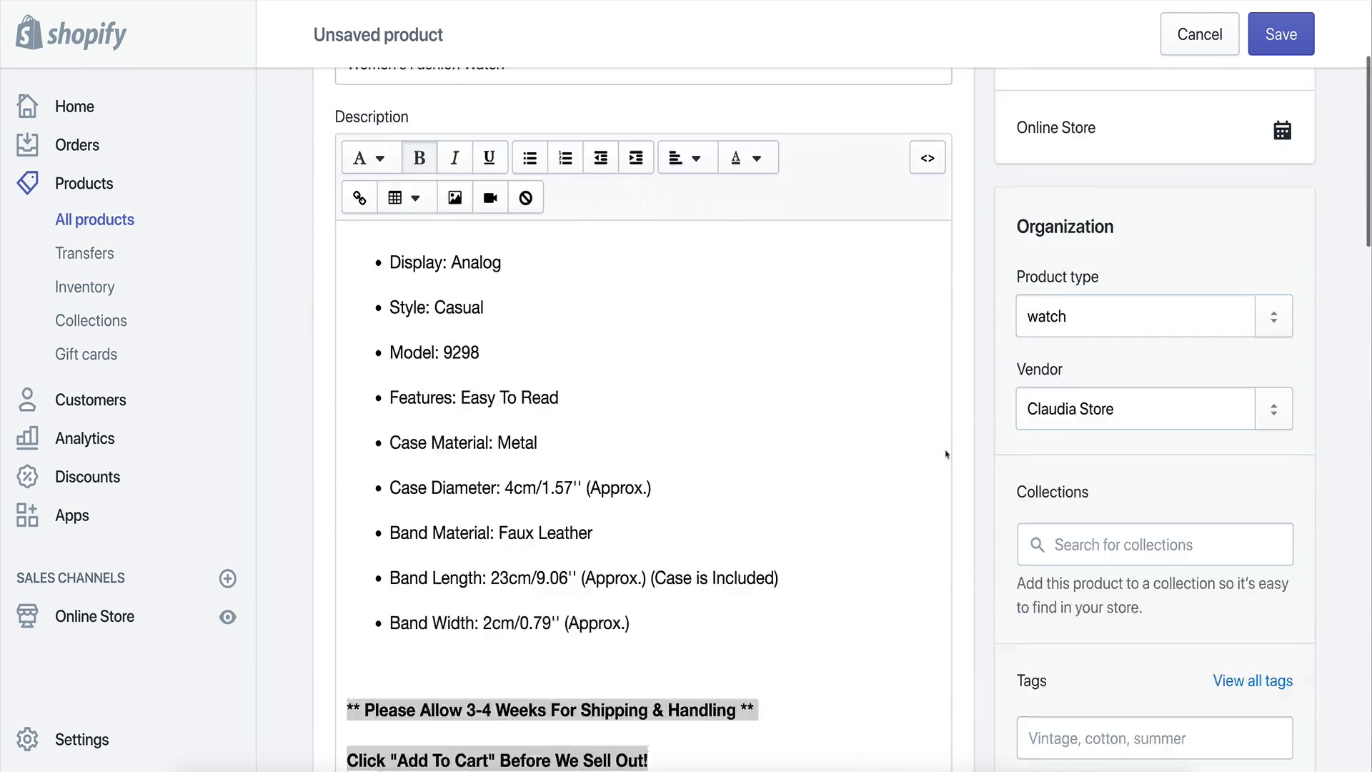
click(1266, 39)
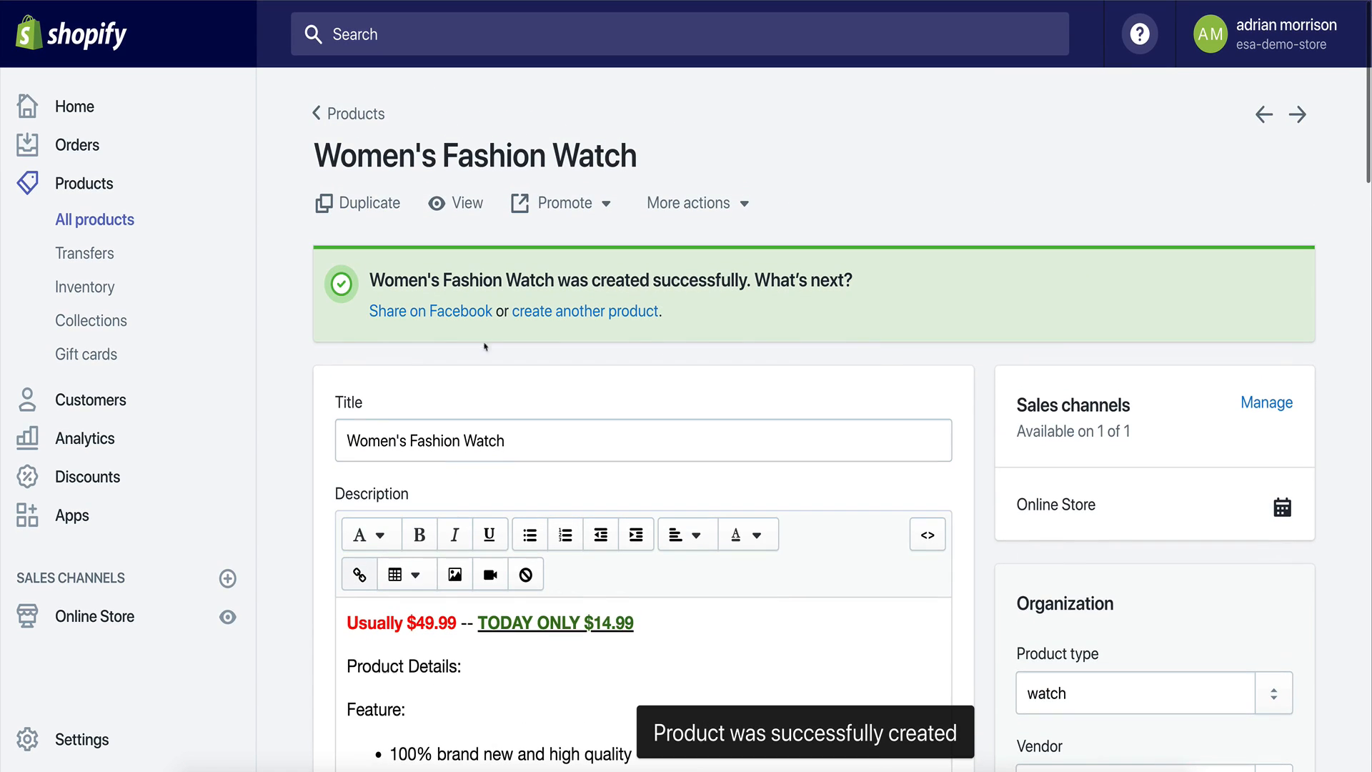
View the product's page on the online storefront and look over its description.
click(467, 207)
scroll(554, 472, down, 2)
scroll(555, 472, down, 2)
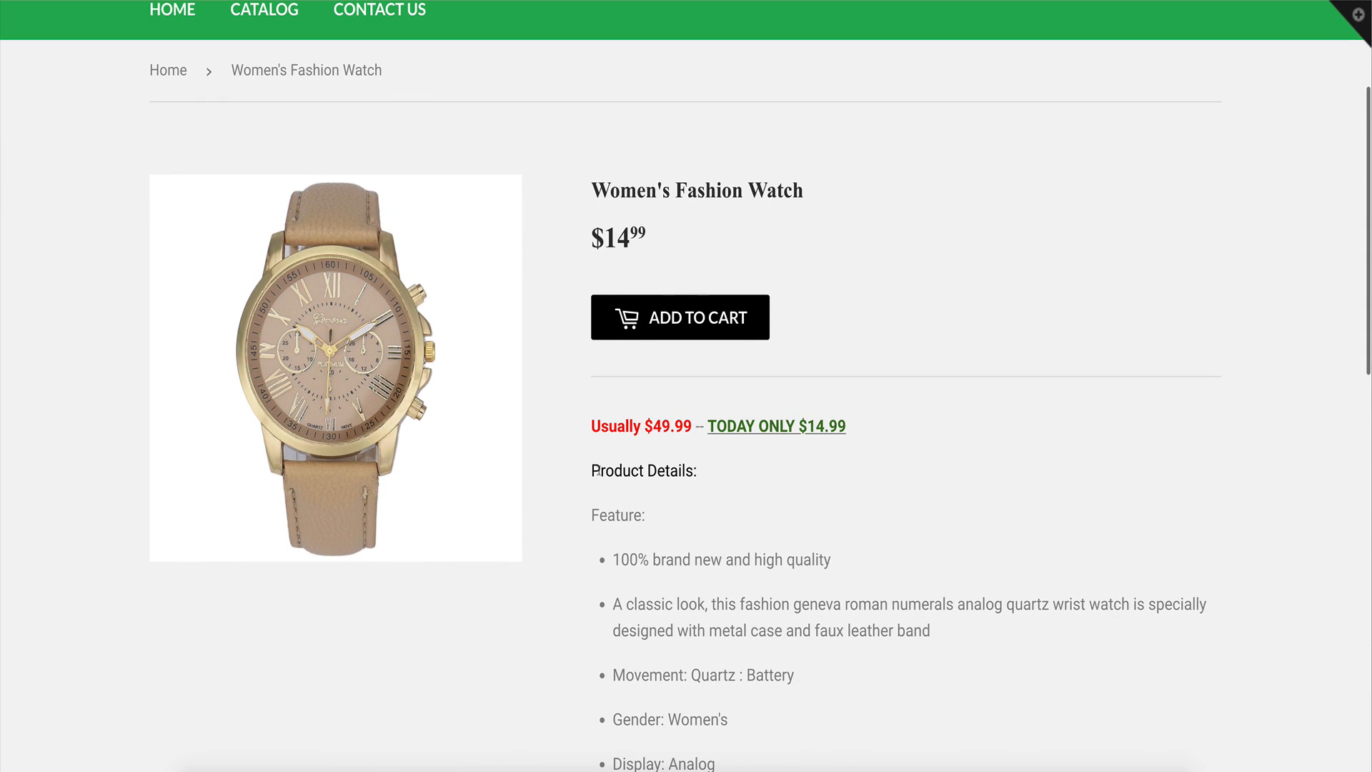
scroll(579, 470, down, 2)
scroll(615, 505, down, 5)
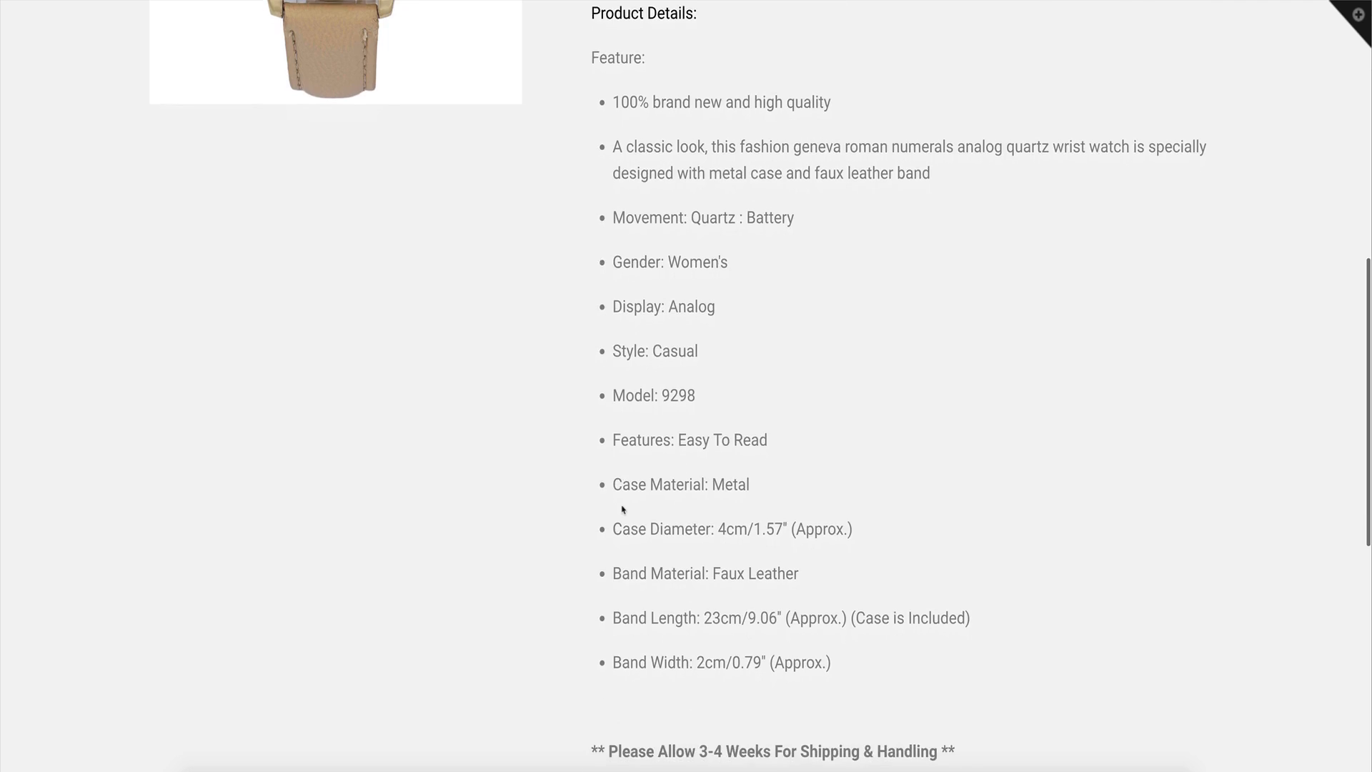
scroll(622, 509, down, 6)
drag(576, 383, 1112, 432)
scroll(984, 474, up, 15)
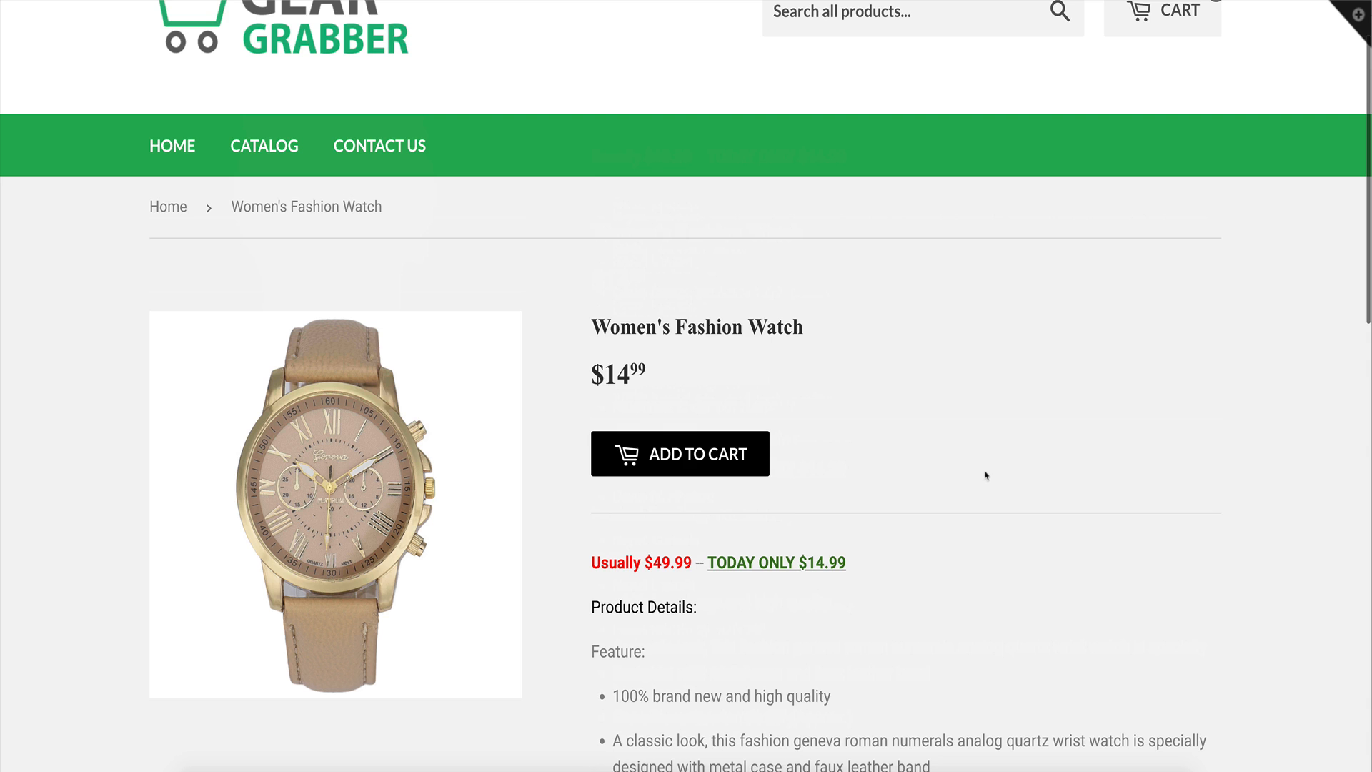
scroll(897, 469, down, 2)
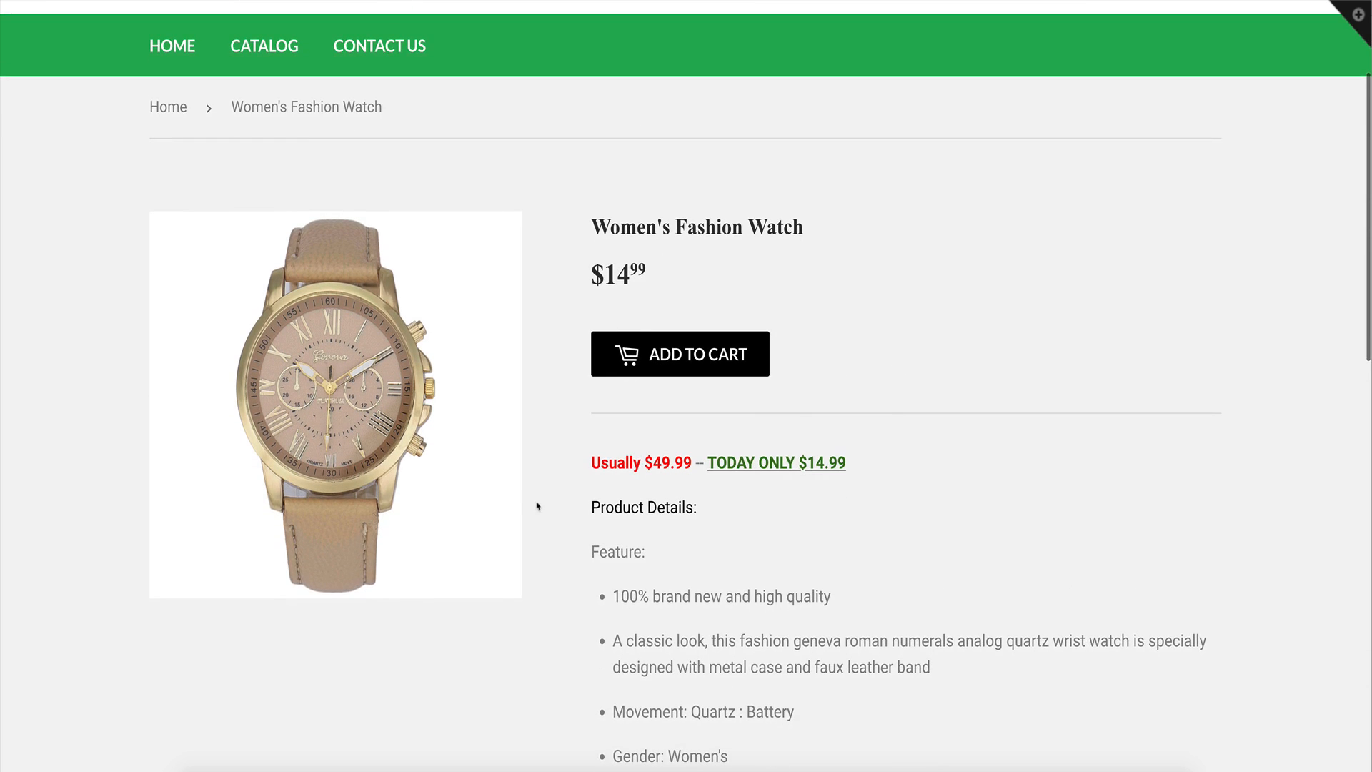
scroll(843, 546, down, 3)
scroll(821, 564, up, 5)
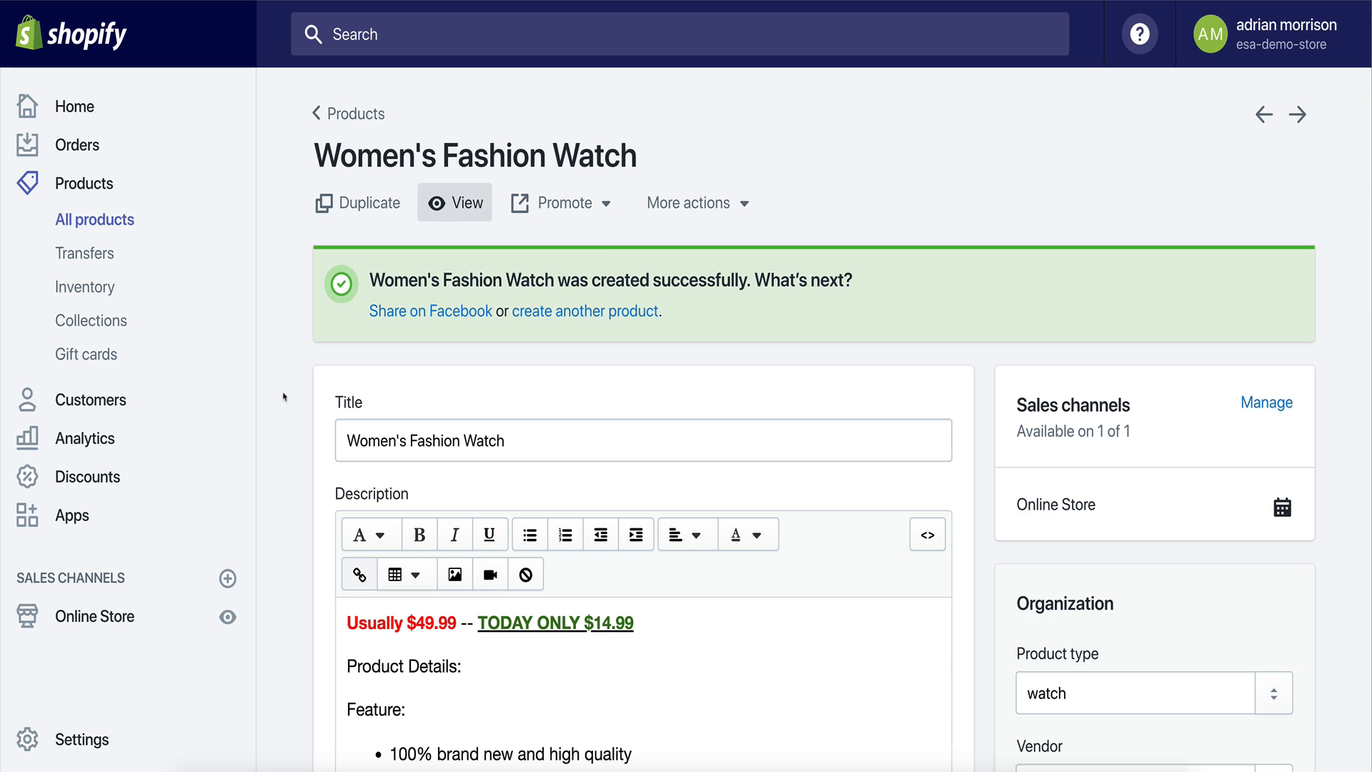
Duplicate the product under the name "Women's Fashion Watch - Free Offer".
scroll(613, 465, down, 10)
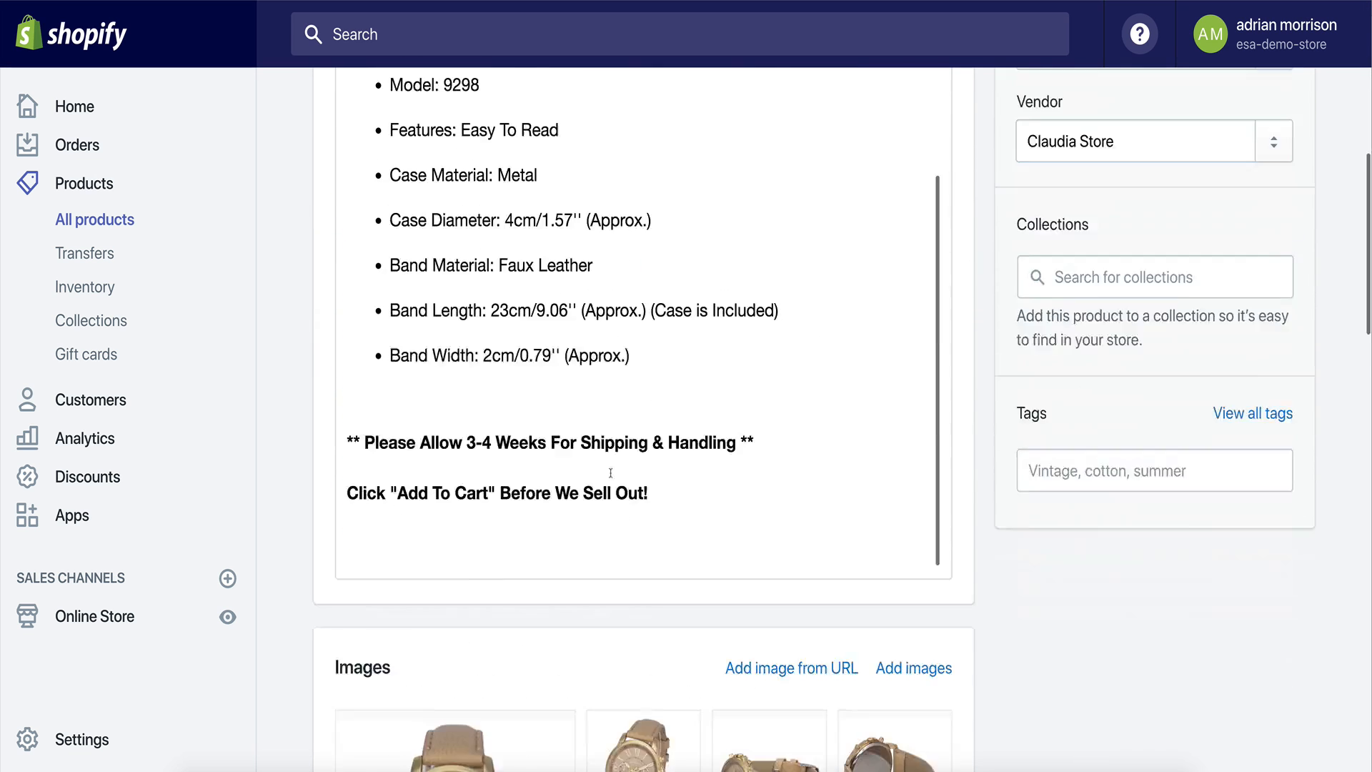
scroll(953, 525, up, 10)
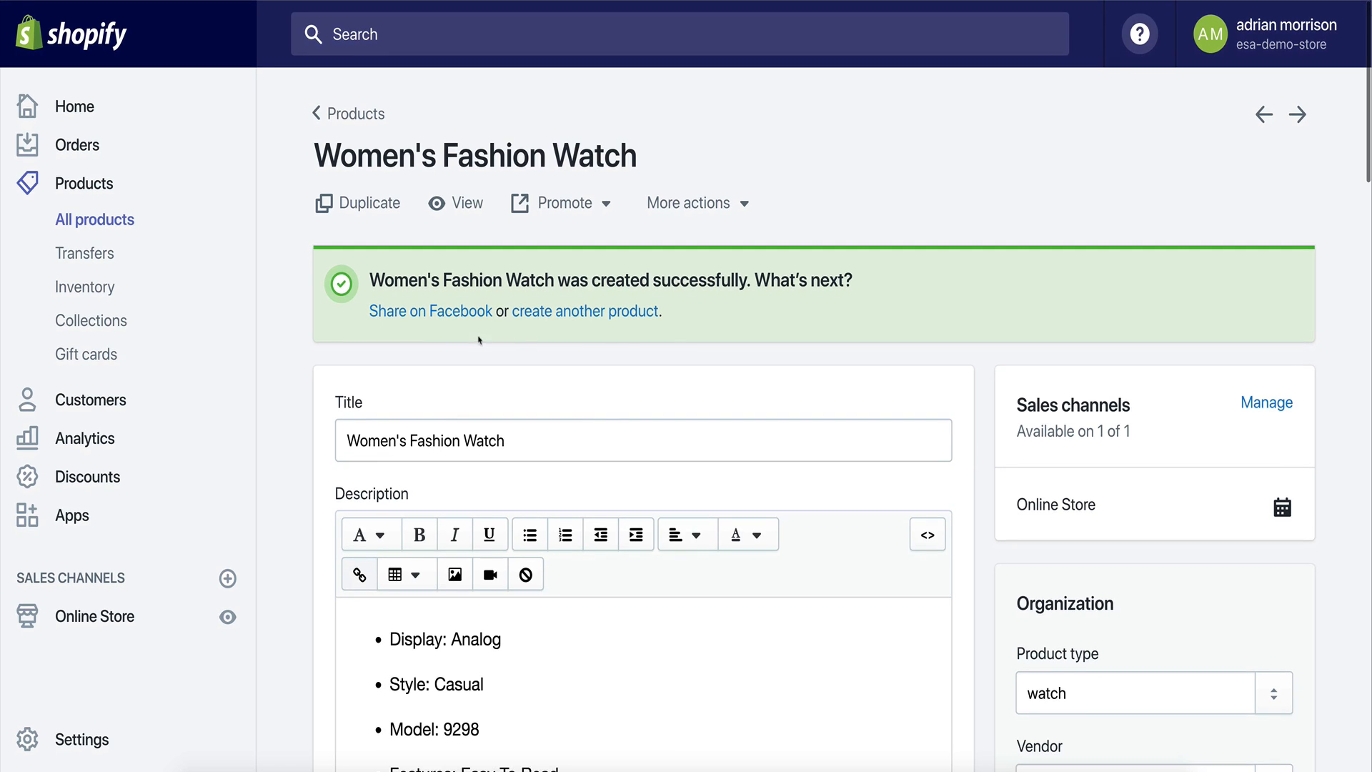
click(357, 205)
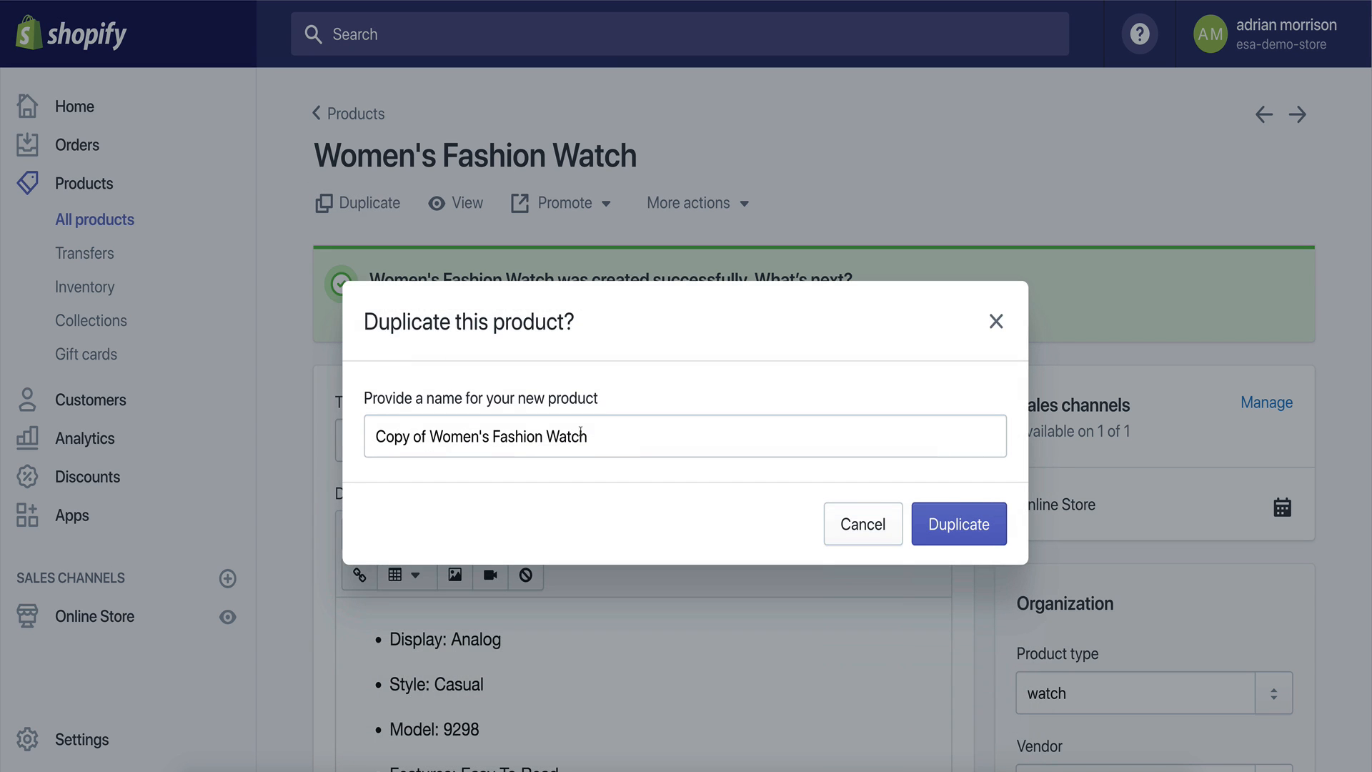
drag(431, 434, 356, 434)
key(BackSpace)
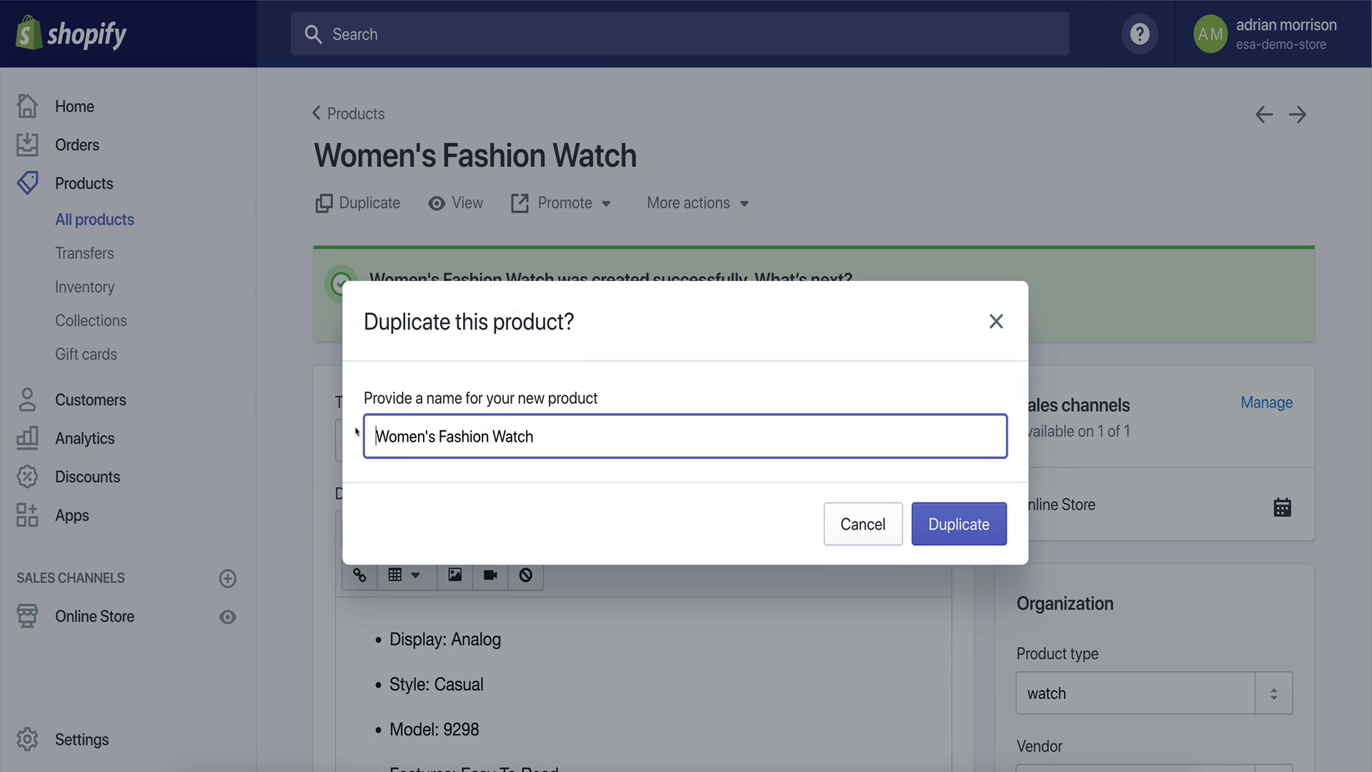
text(- Free Offer)
drag(535, 436, 668, 438)
click(667, 438)
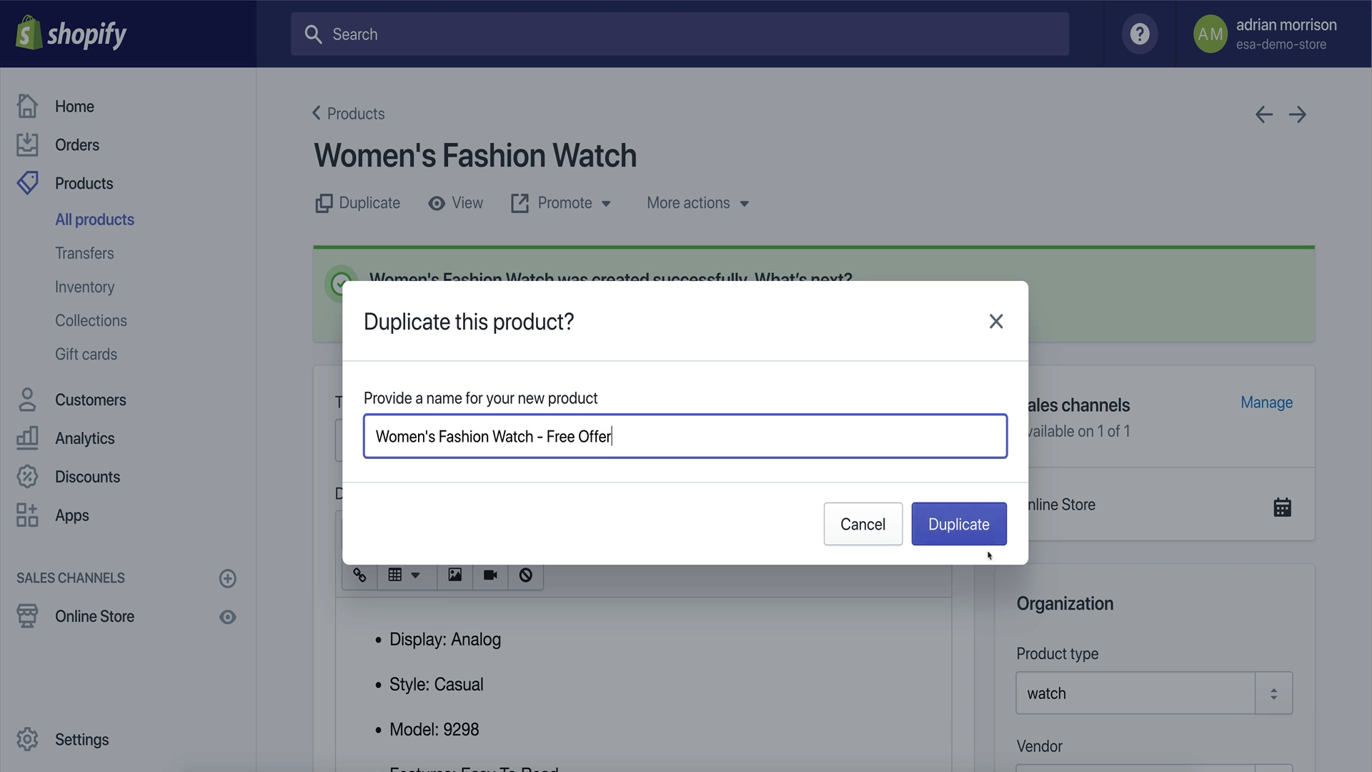
click(959, 528)
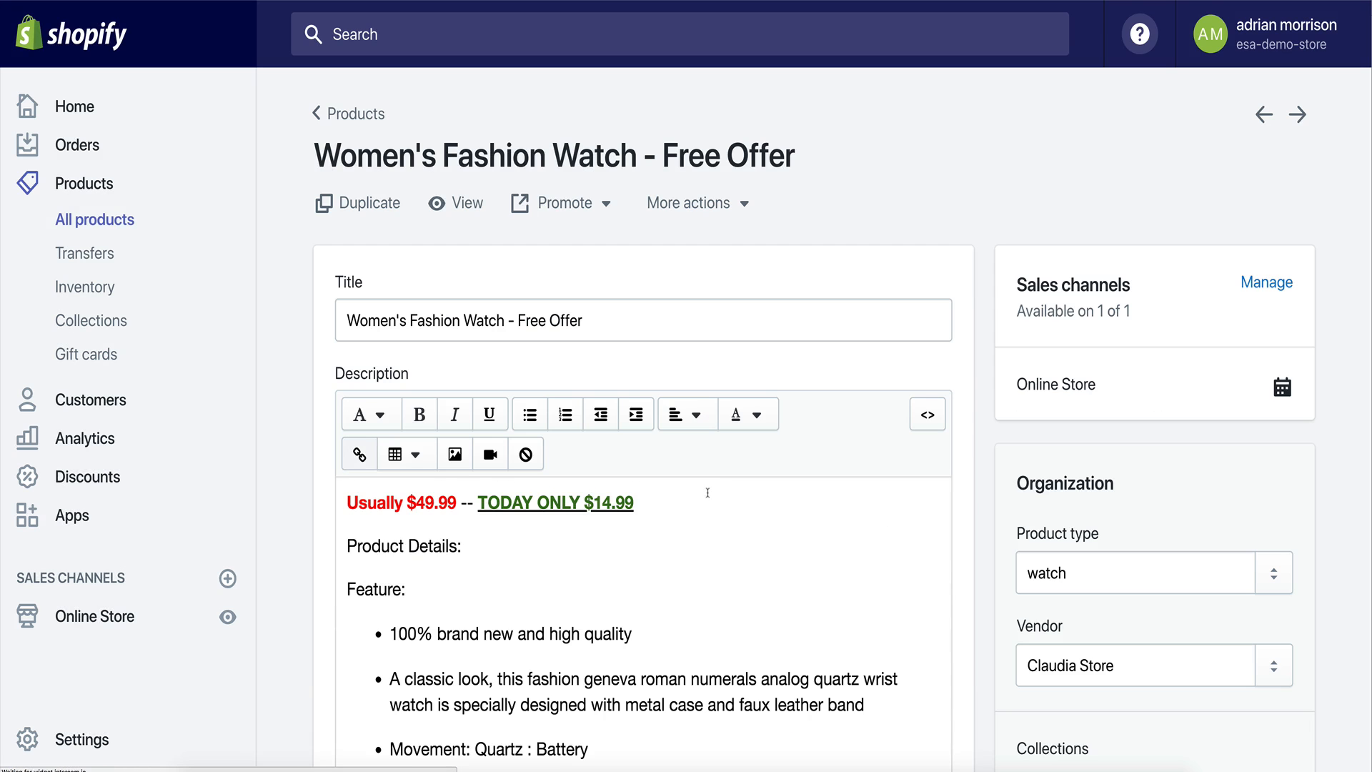
Replace the "TODAY ONLY $14.99" headline text with "FREE - JUST PAY SHIPPING & HANDLING!".
drag(478, 503, 647, 507)
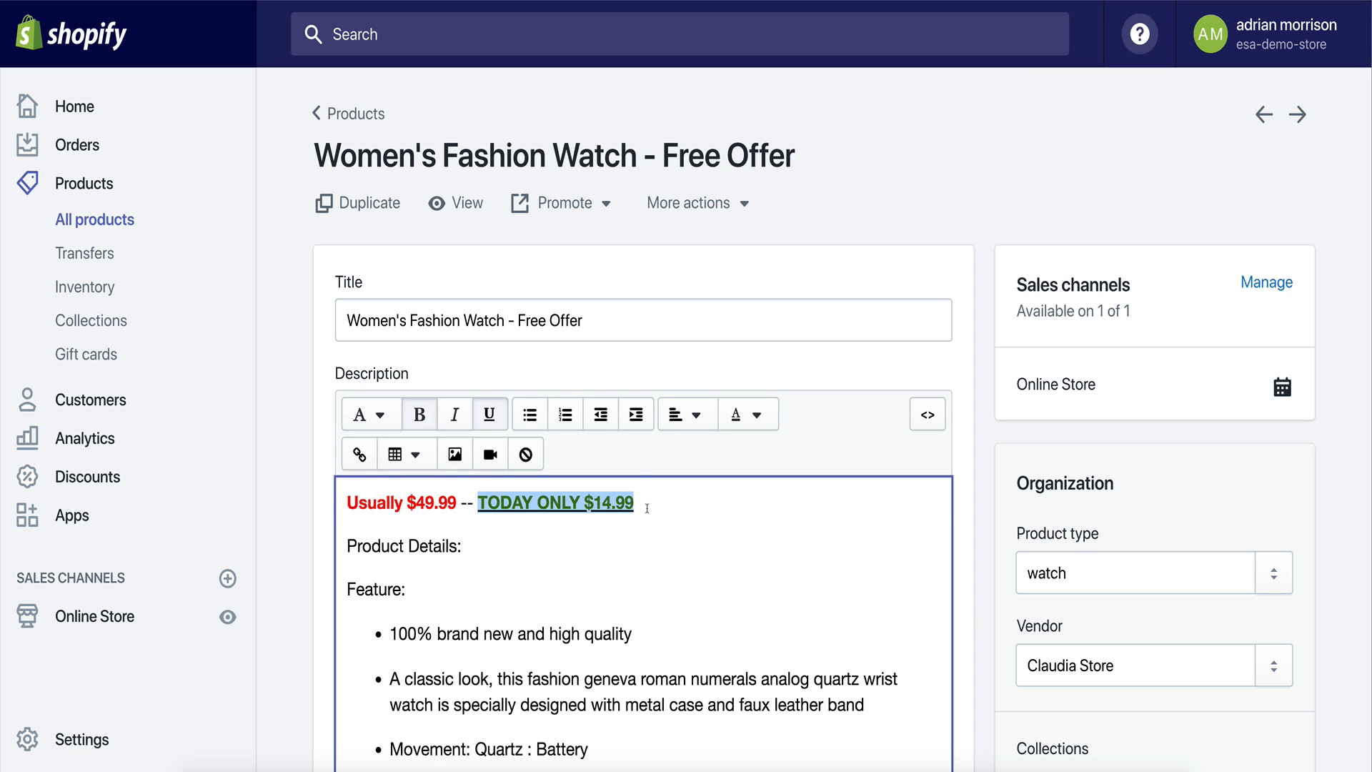
text(FREE JU)
key(BackSpace)
key(BackSpace)
text(.)
text( JUST P)
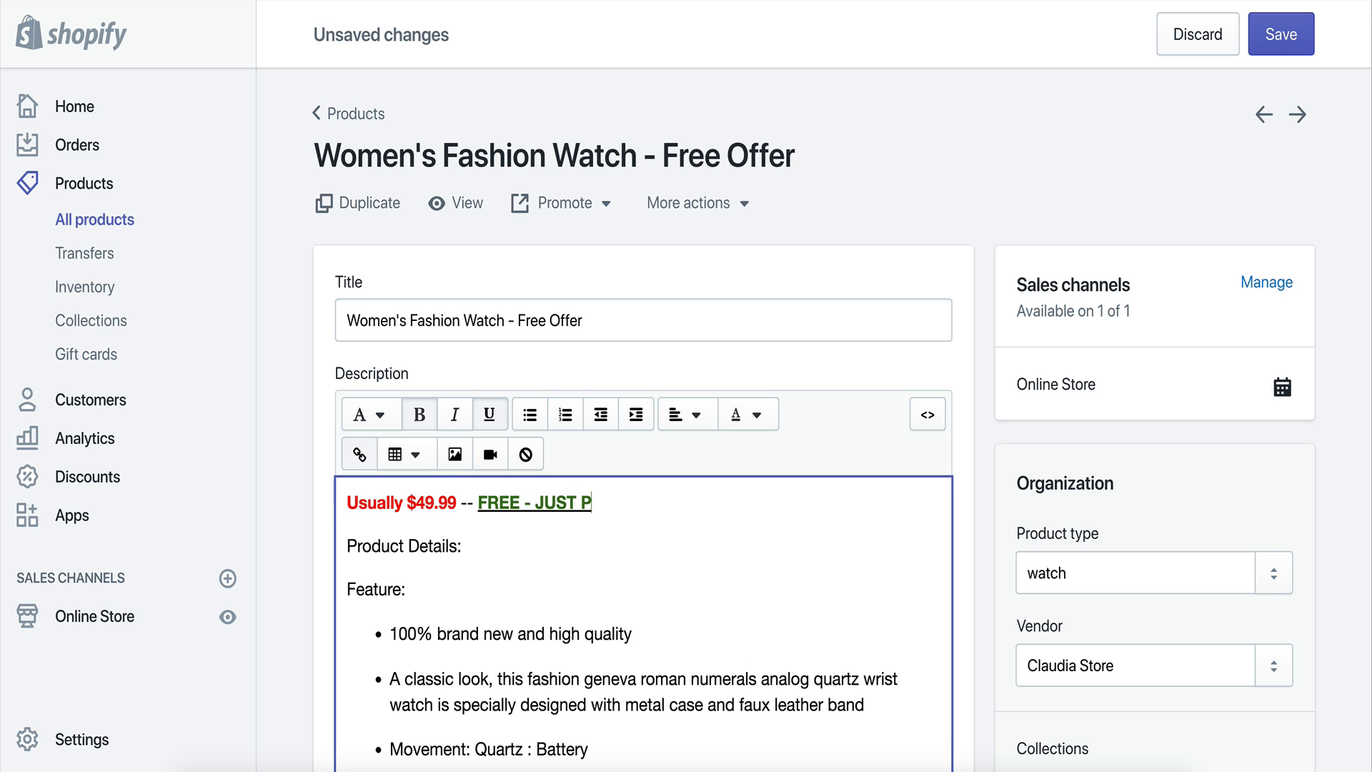
text(AY SHPPING)
key(BackSpace)
key(BackSpace)
key(BackSpace)
key(BackSpace)
key(BackSpace)
text(IPPING &)
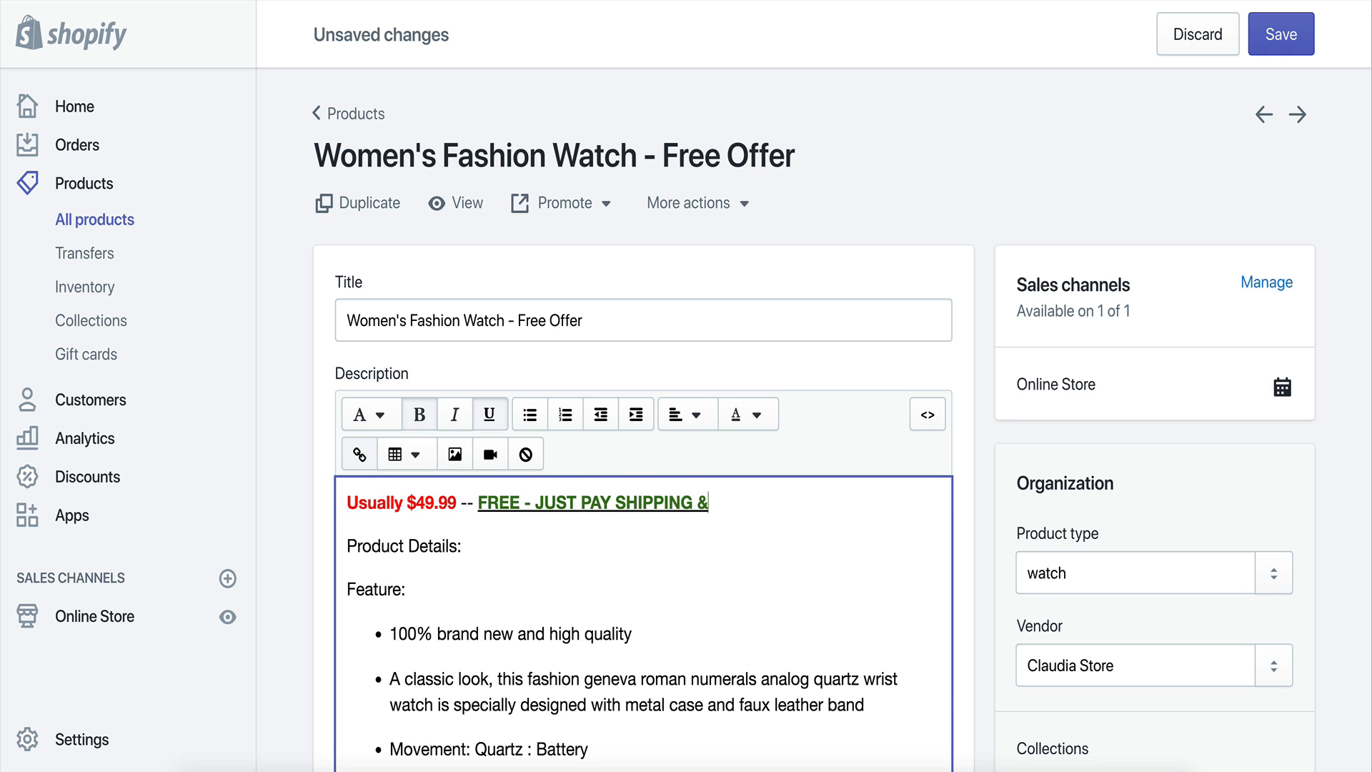
text( HANDLING!)
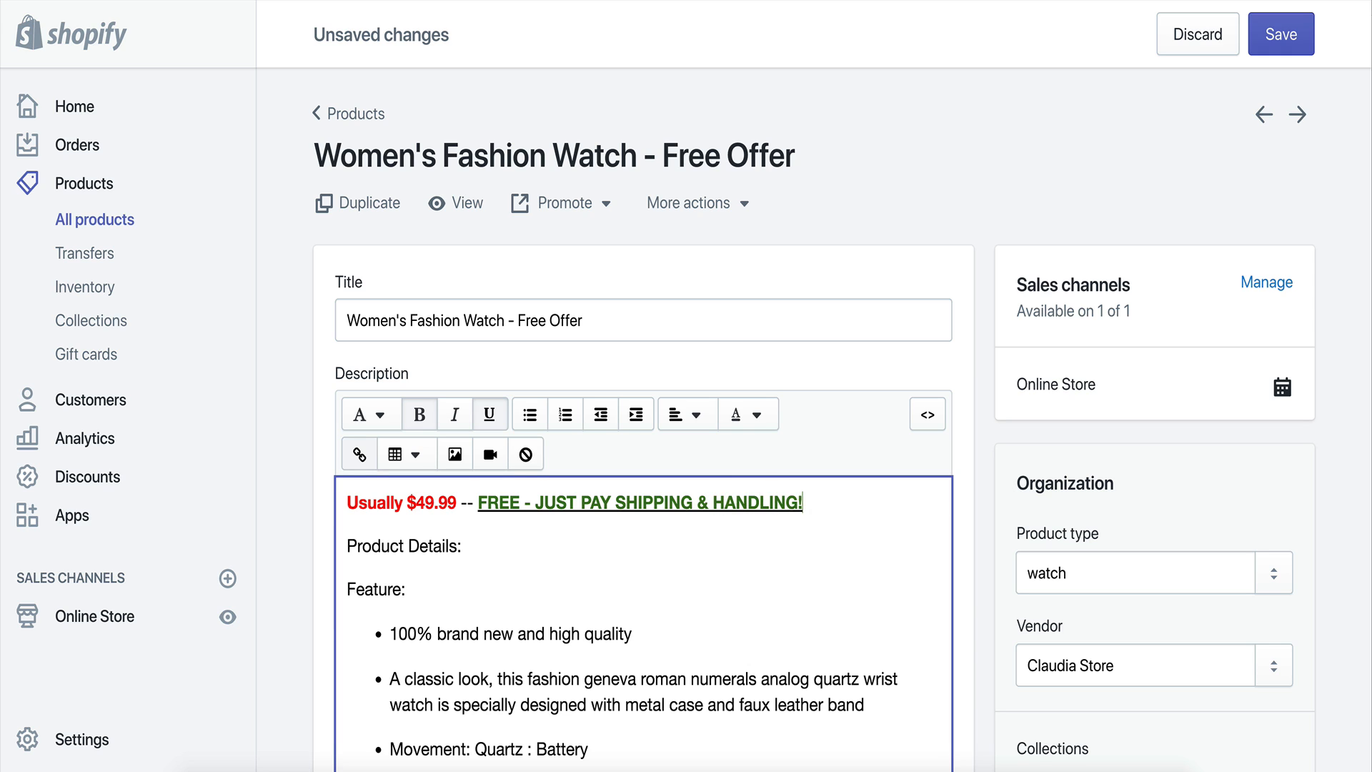
drag(478, 502, 827, 505)
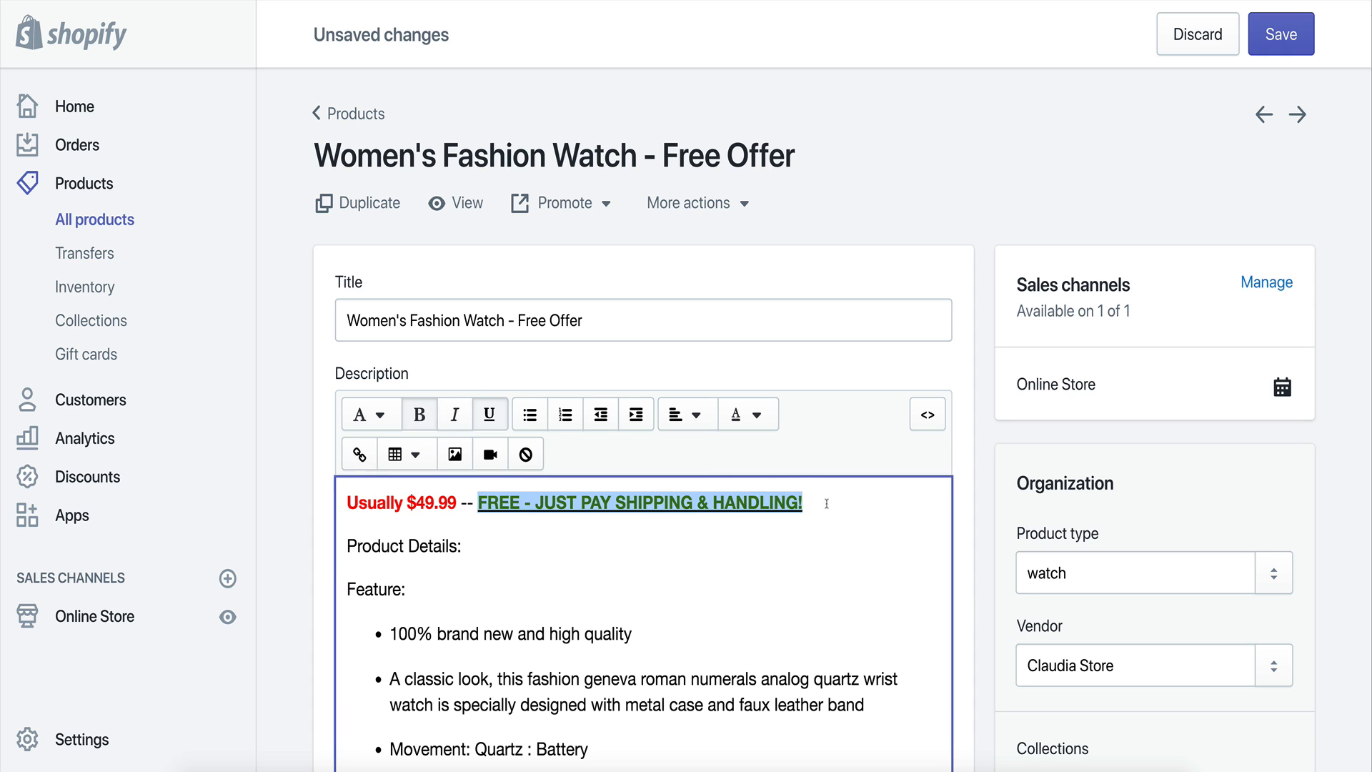
click(474, 540)
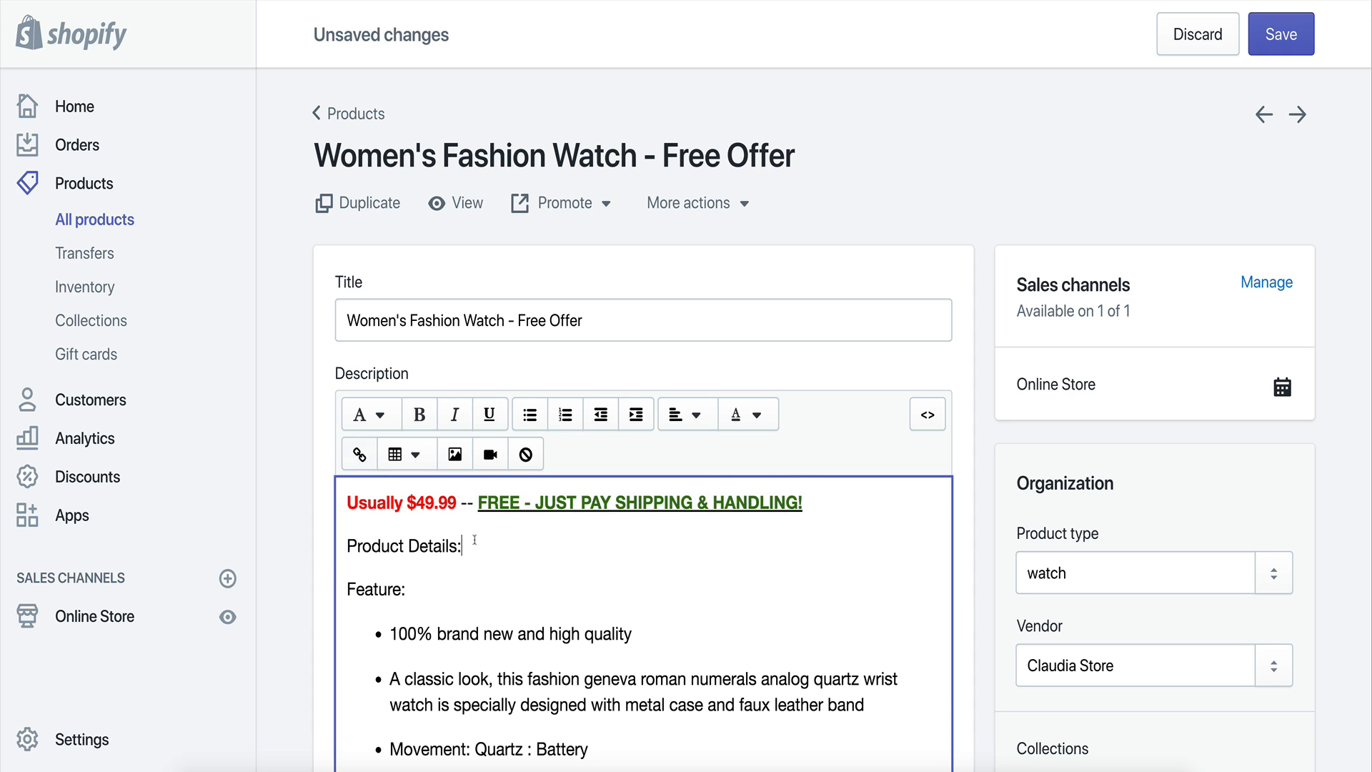
Add the line "Customer must pay shipping & handling for each item." below the shipping-time notice.
scroll(623, 598, down, 10)
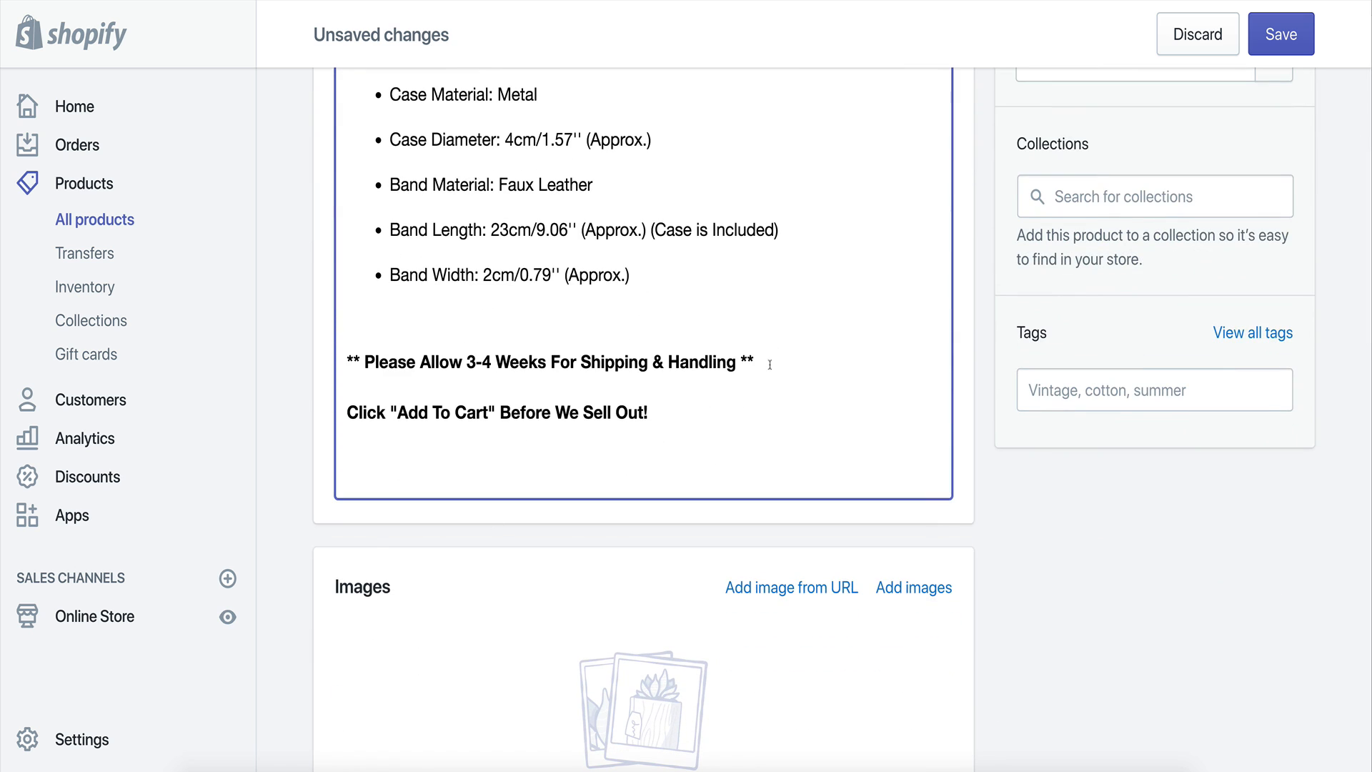
key(Return)
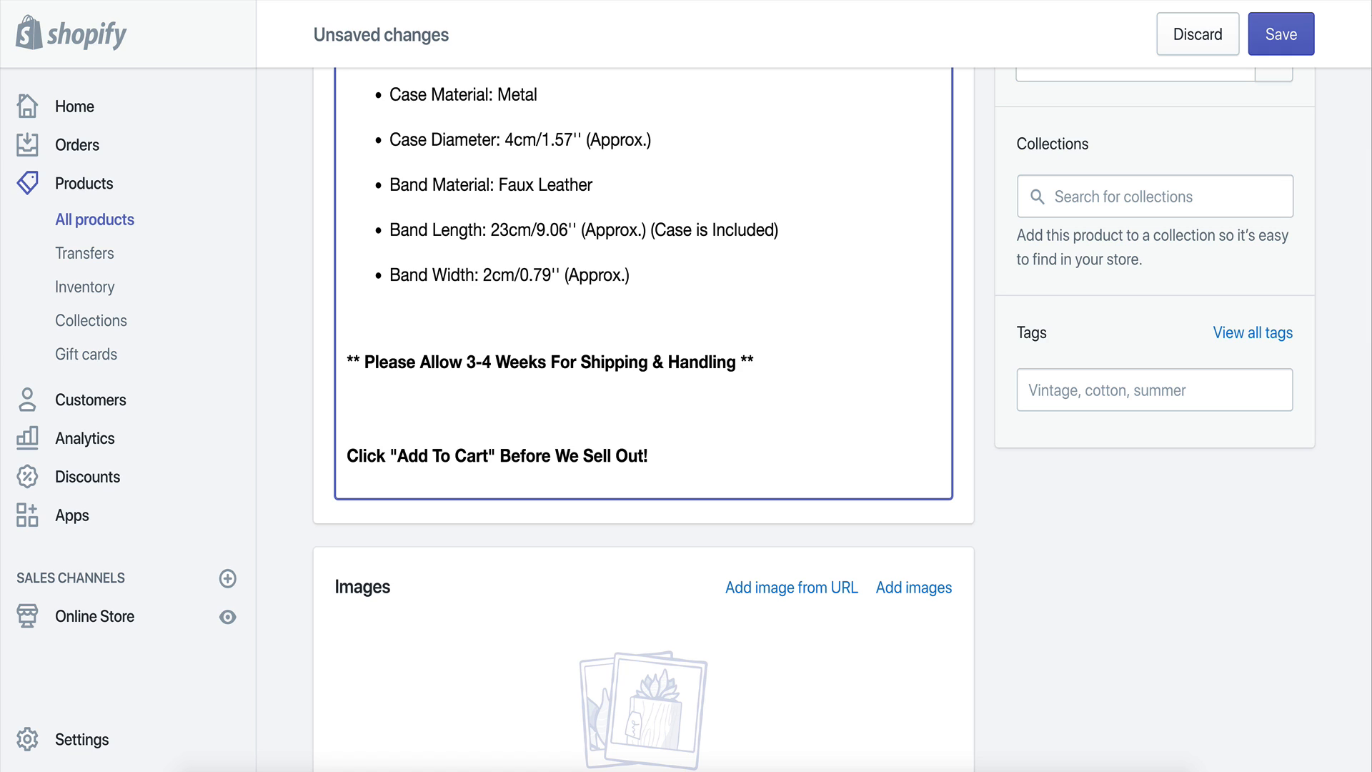
text(Customer mu)
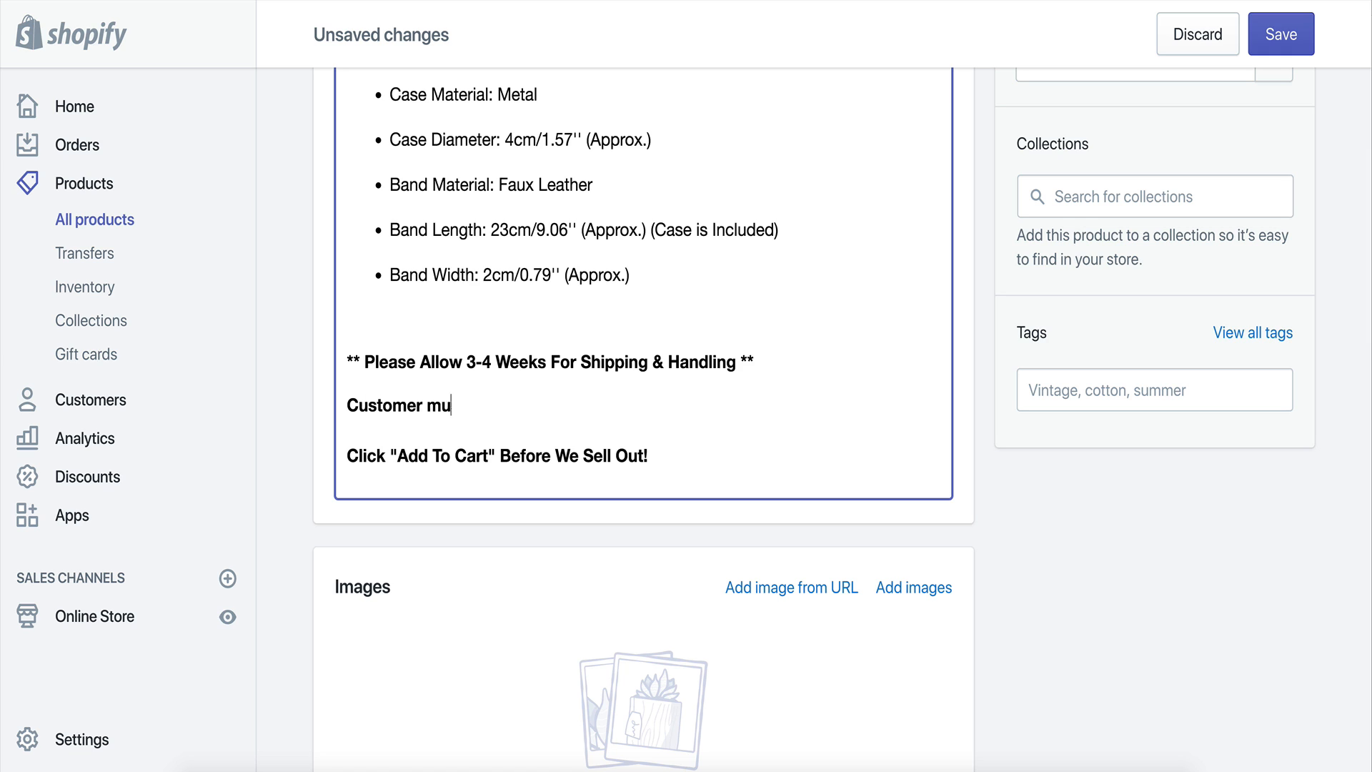
text(st pay shipping for each)
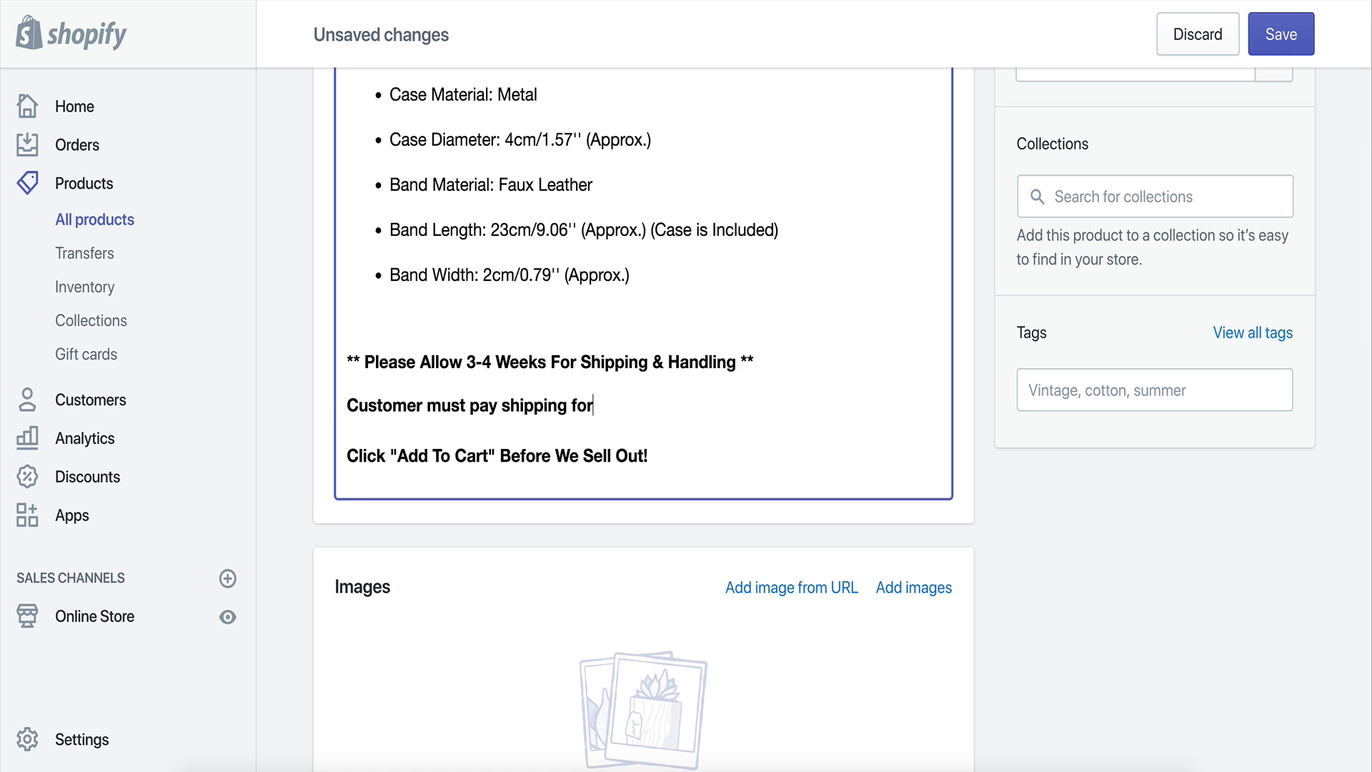
key(BackSpace)
key(BackSpace)
key(BackSpace)
key(BackSpace)
key(BackSpace)
key(BackSpace)
key(BackSpace)
key(BackSpace)
text(& handling for each )
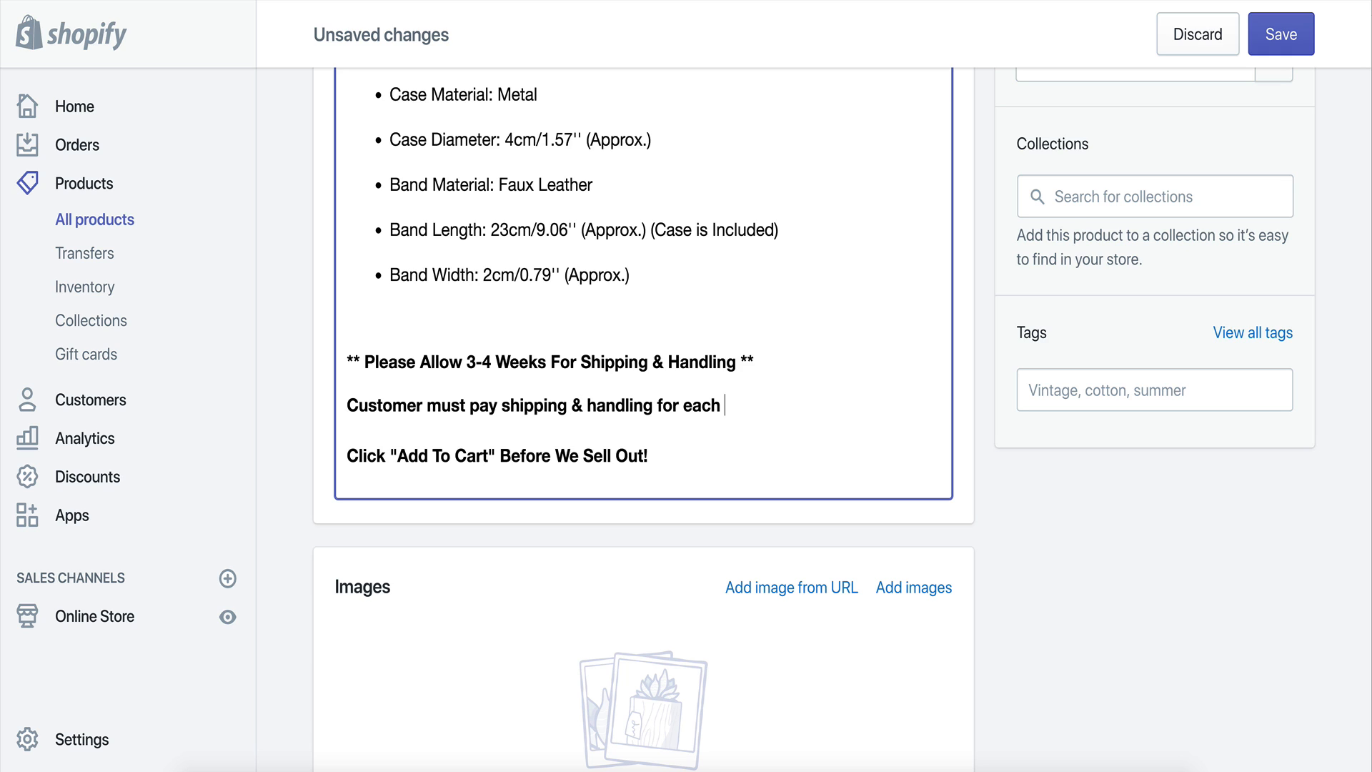
text(item.)
drag(785, 405, 357, 390)
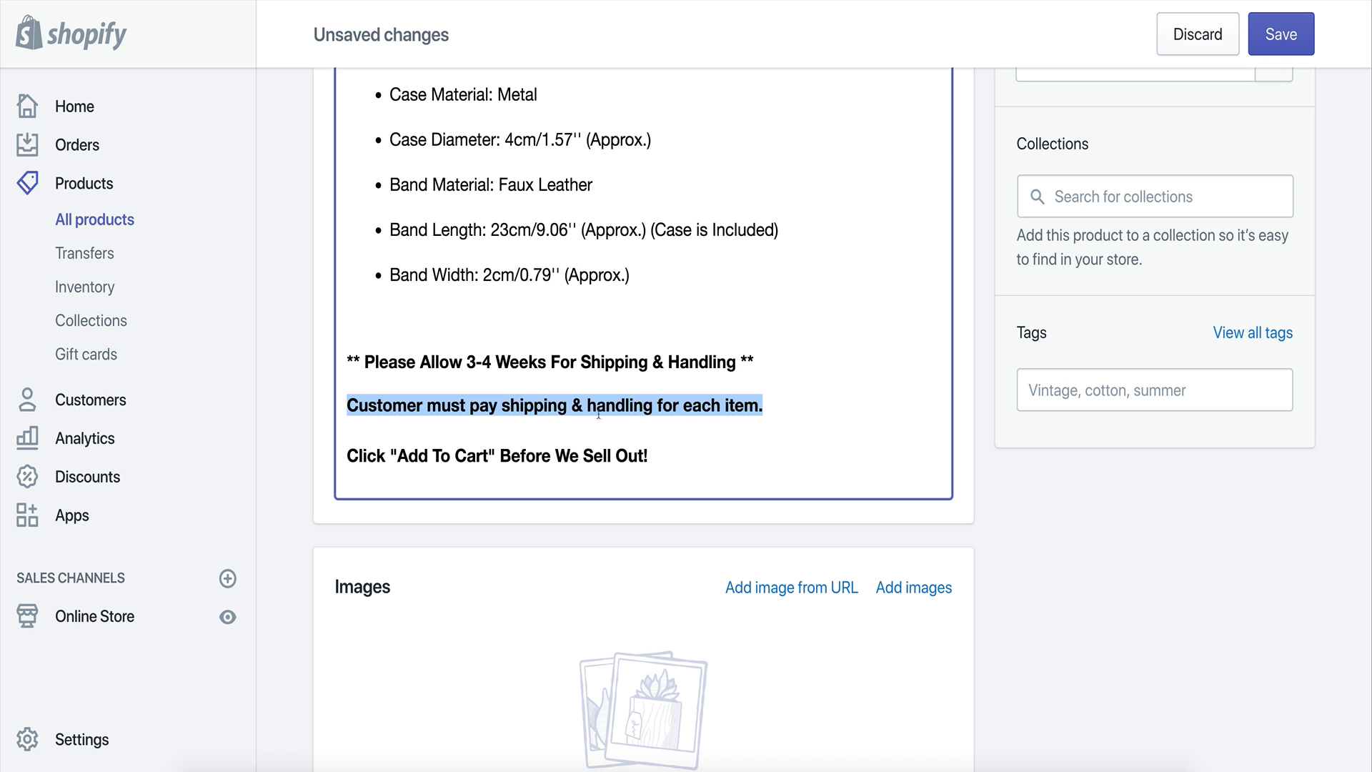
click(322, 402)
scroll(758, 383, down, 1)
click(681, 409)
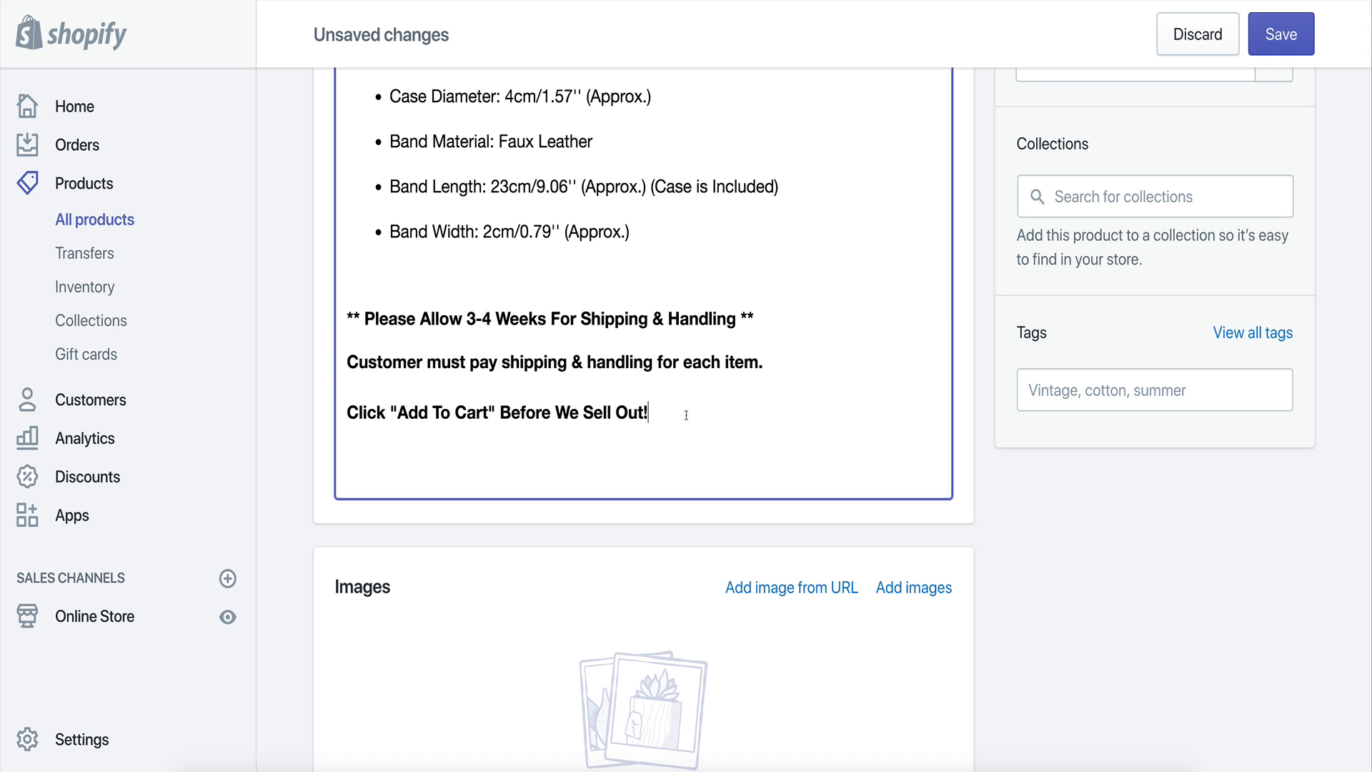
scroll(686, 414, up, 5)
scroll(791, 413, up, 10)
scroll(766, 416, down, 2)
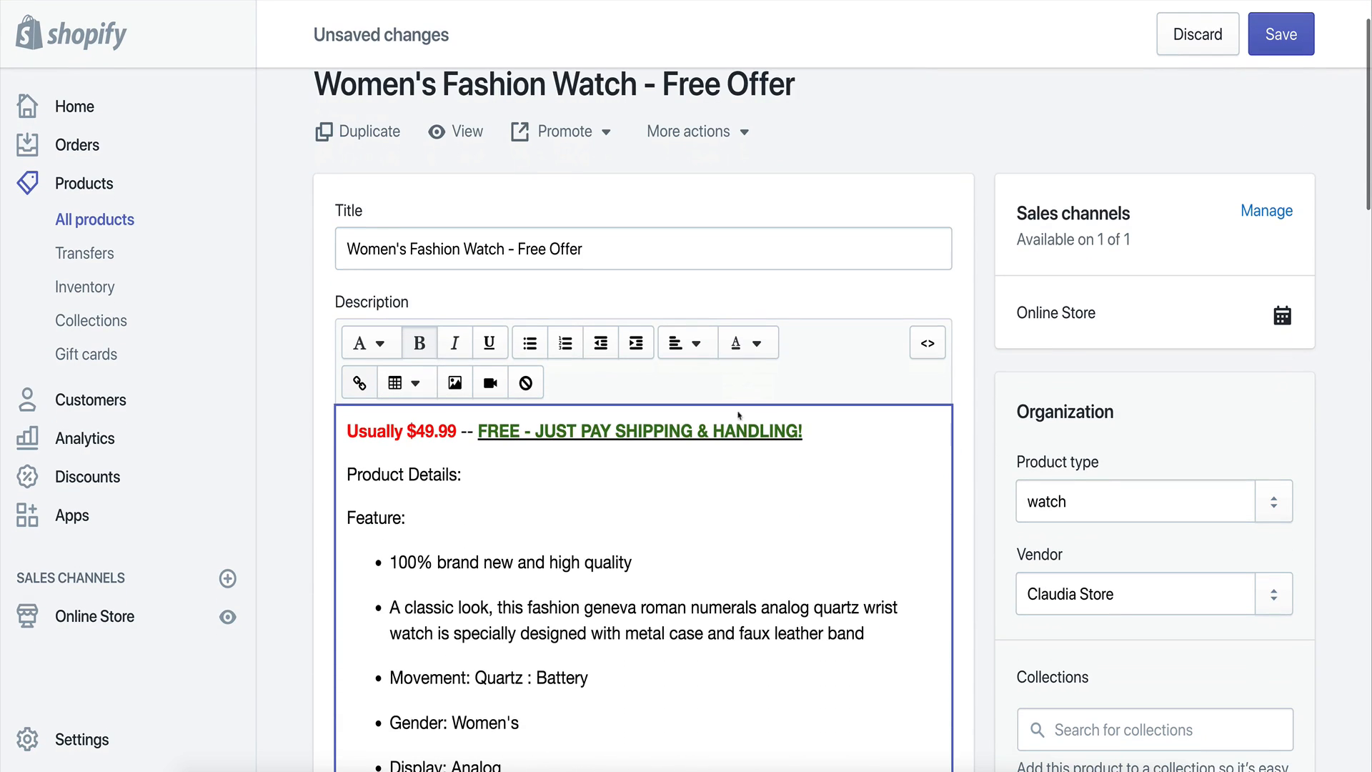
scroll(693, 429, down, 5)
scroll(343, 492, down, 10)
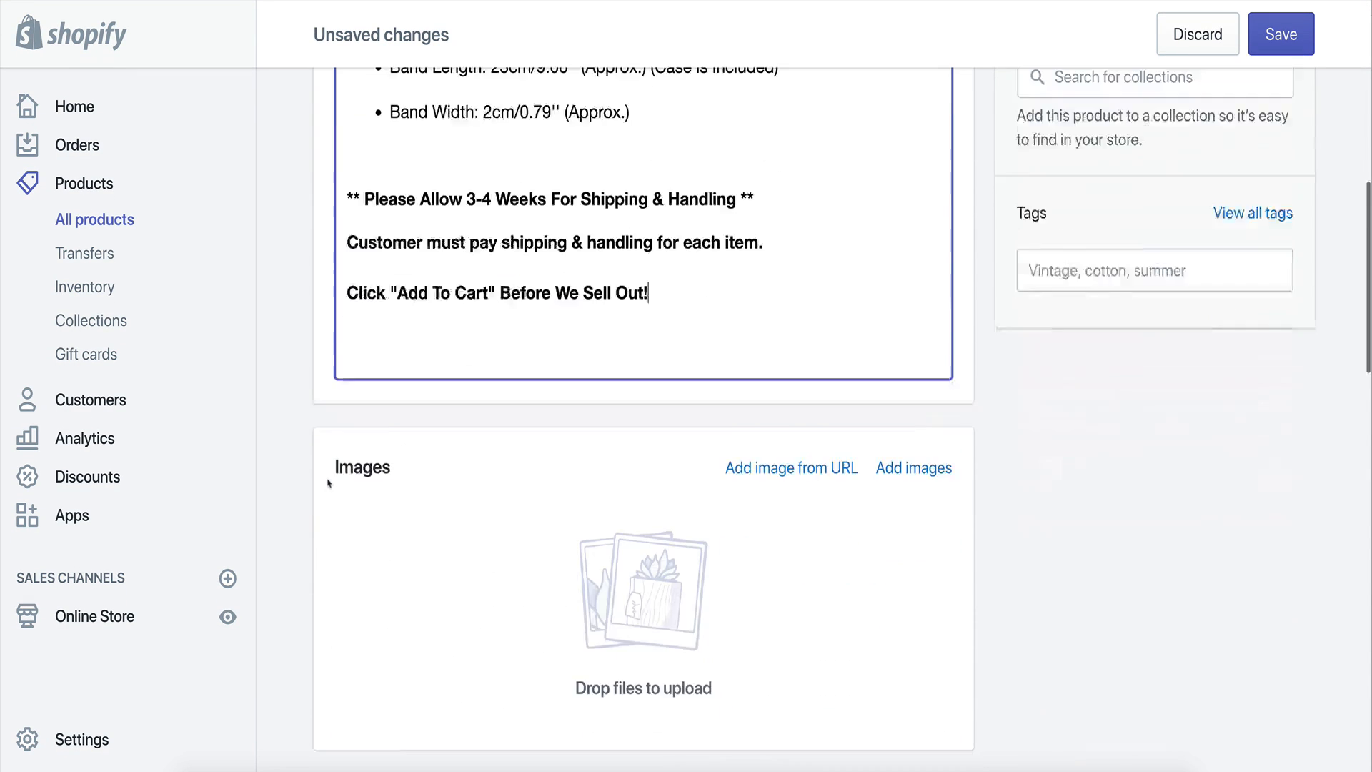
scroll(450, 506, up, 3)
Append the shipping charge "($9.95)" to the end of the shipping and handling line.
click(789, 457)
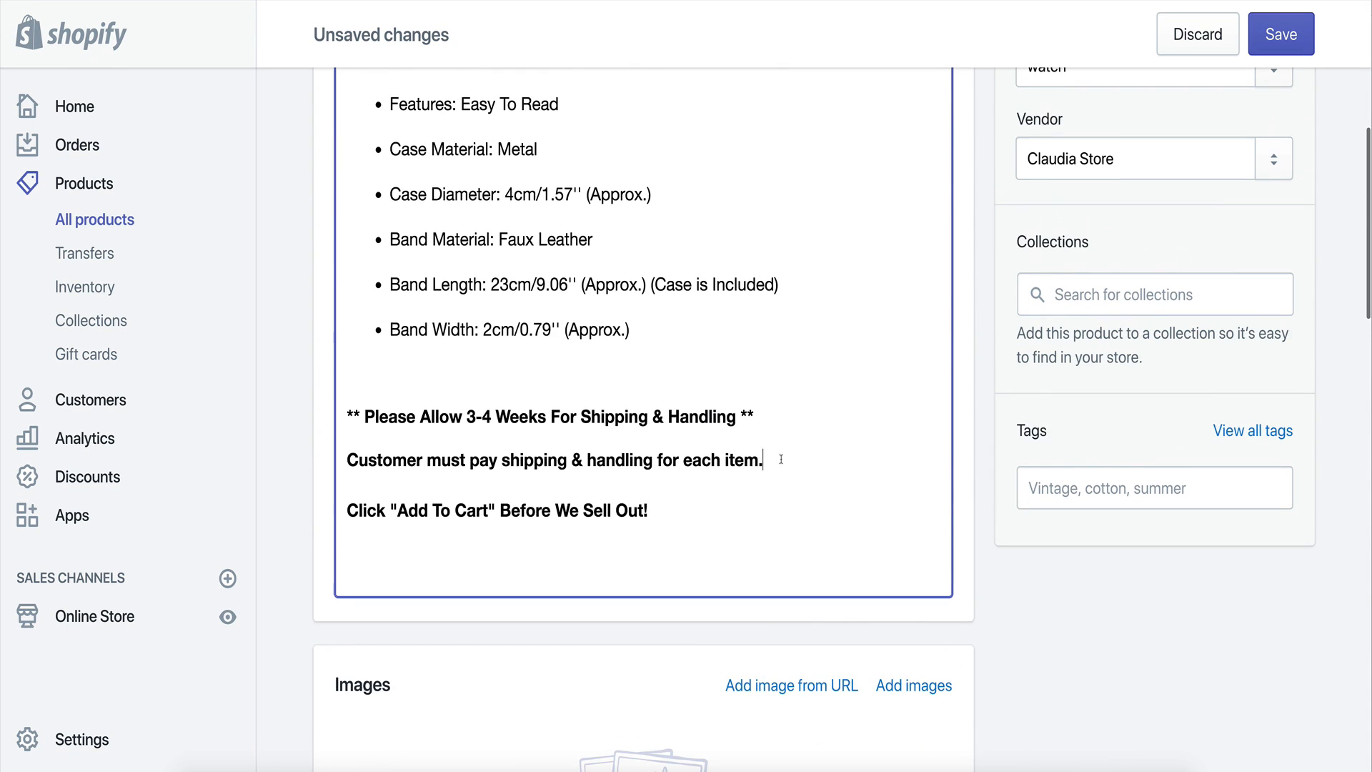
key(BackSpace)
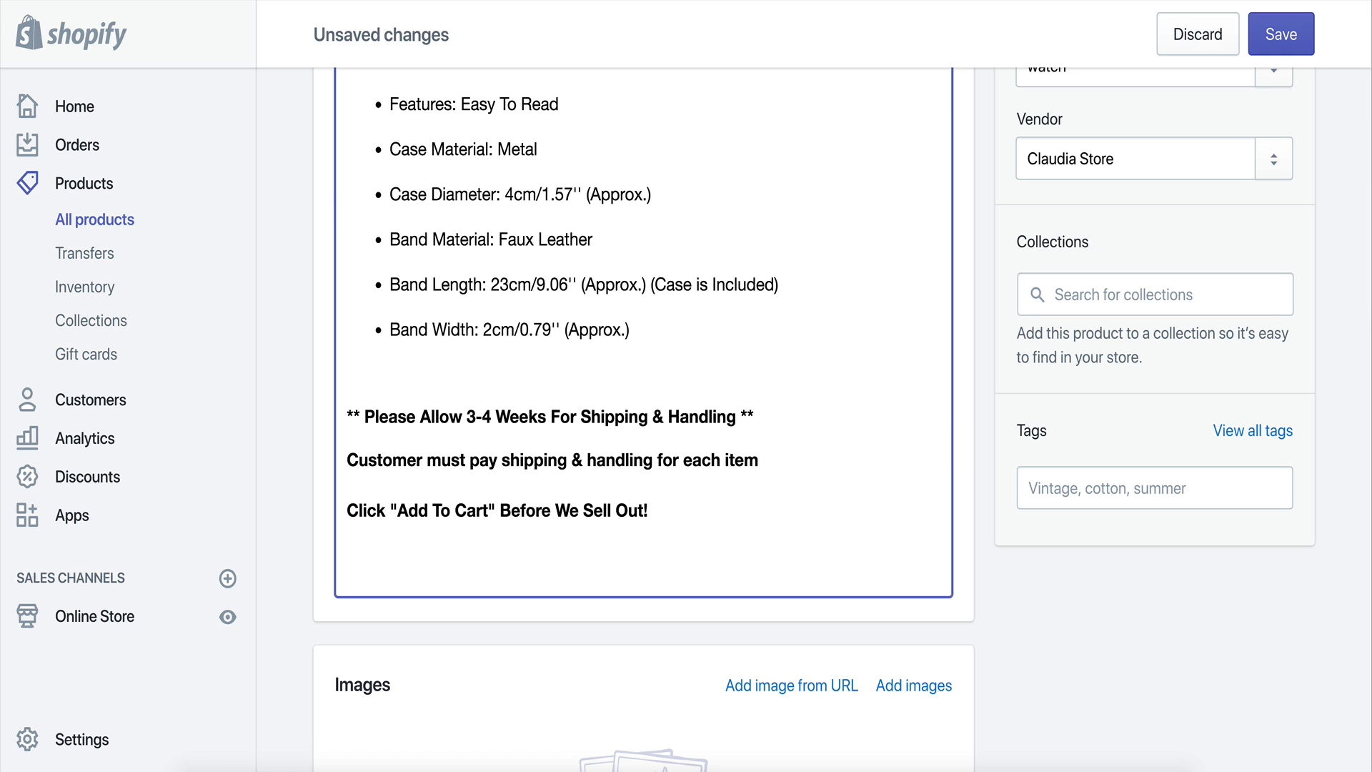
key(BackSpace)
text(($9)
text(.95)
key(BackSpace)
text(95))
Upload the watch images to the duplicate by dropping them into the Images section.
scroll(755, 430, down, 6)
scroll(755, 430, down, 2)
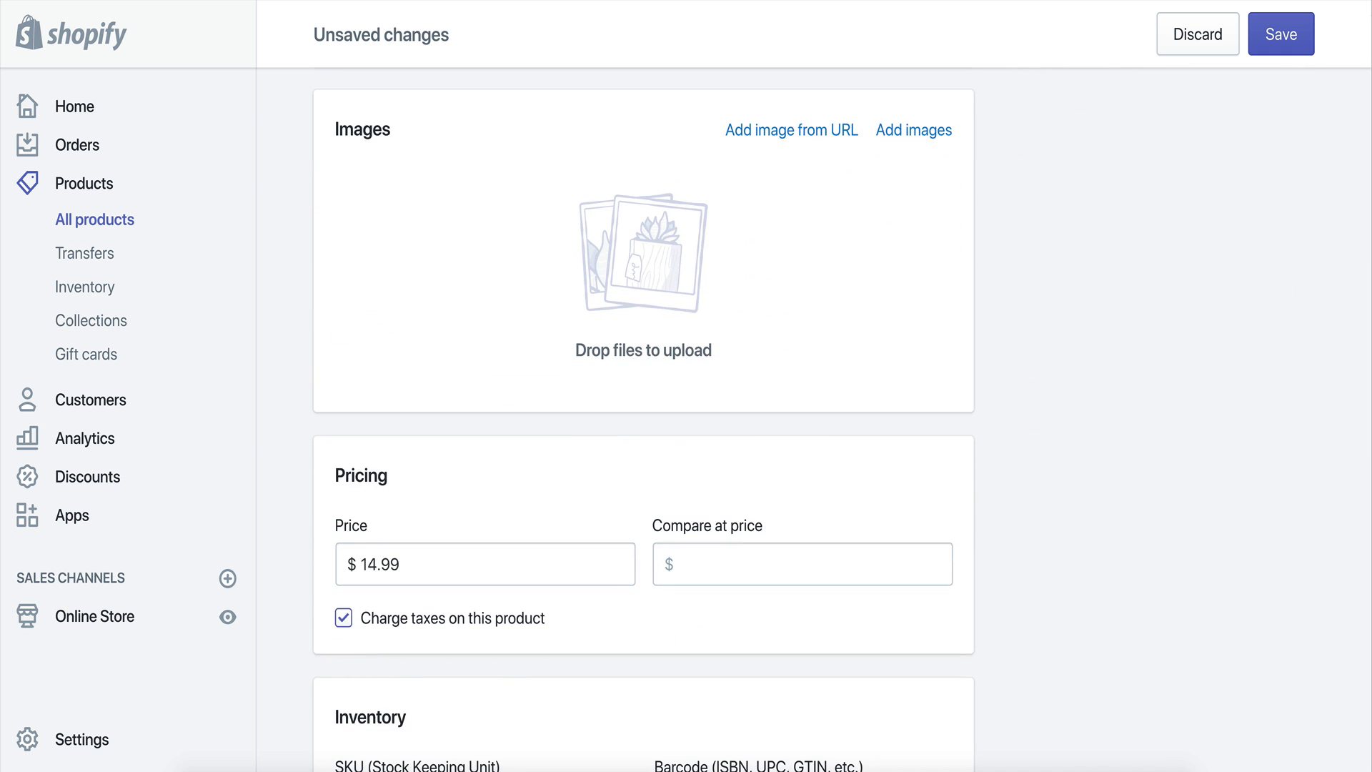
drag(1371, 378, 604, 317)
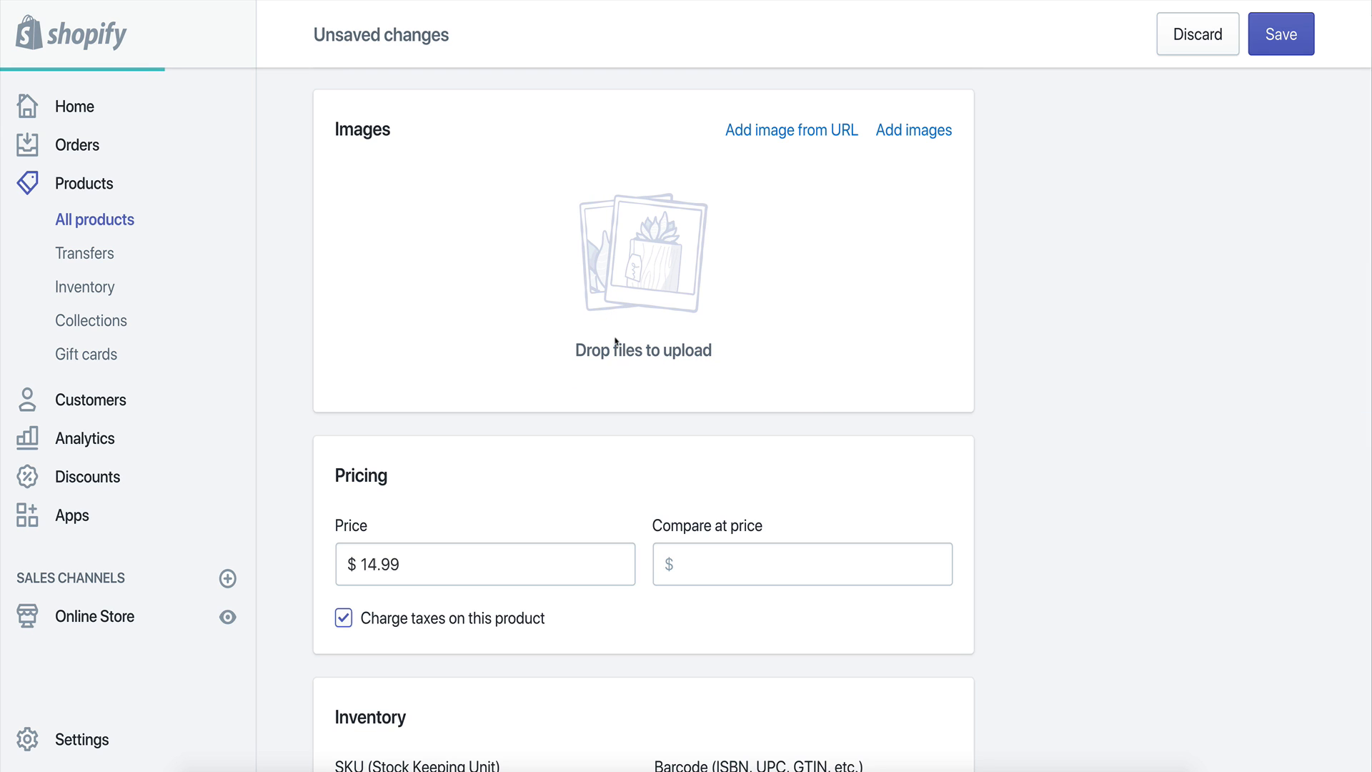
scroll(621, 353, up, 2)
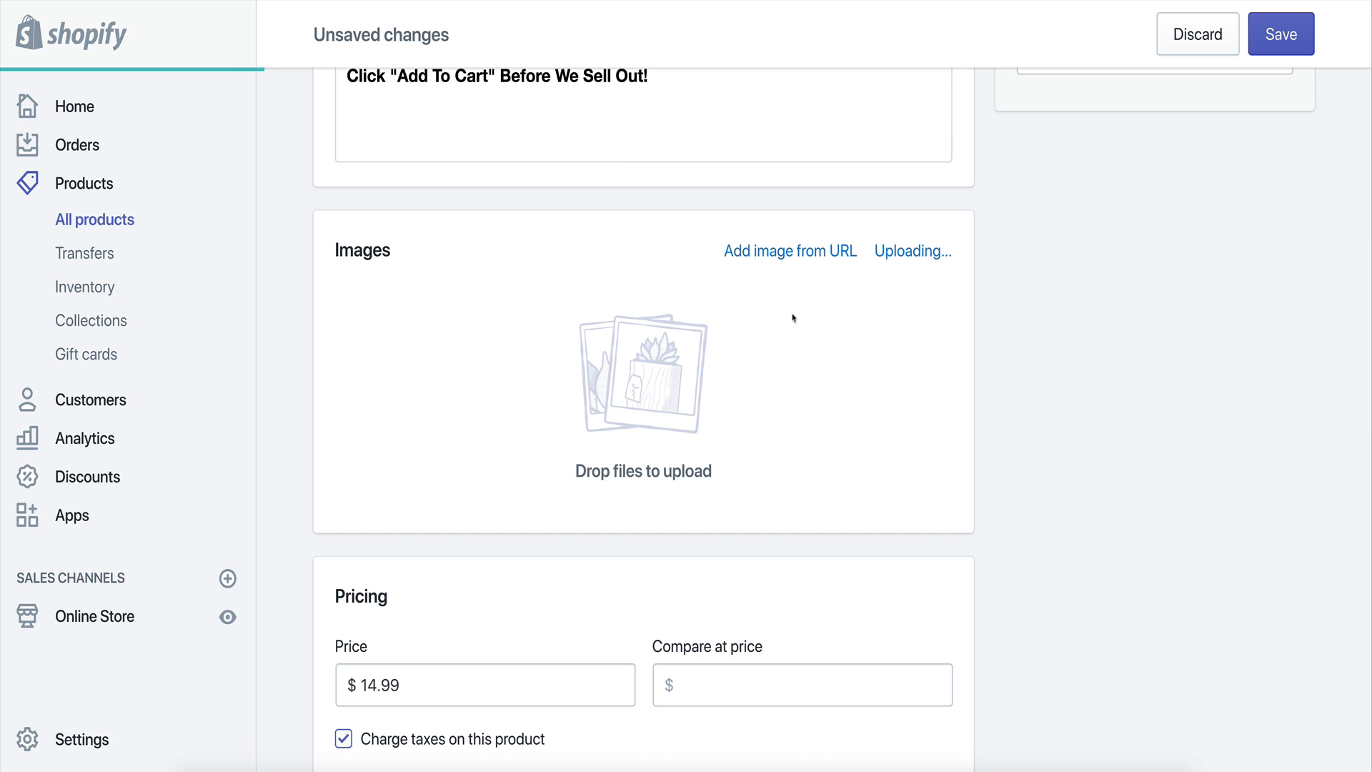
scroll(854, 332, down, 1)
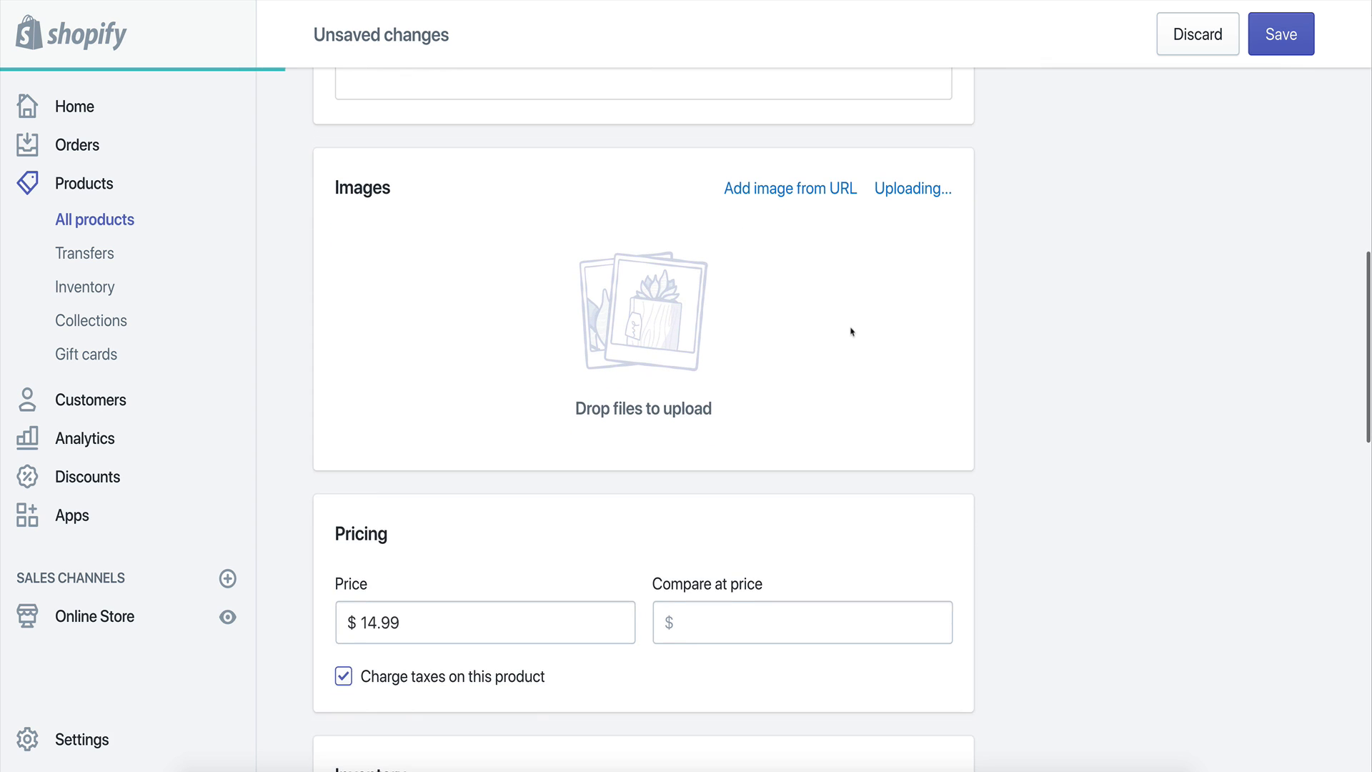
Set the duplicate product's price to $0.00.
drag(379, 623, 362, 623)
text(0)
click(392, 627)
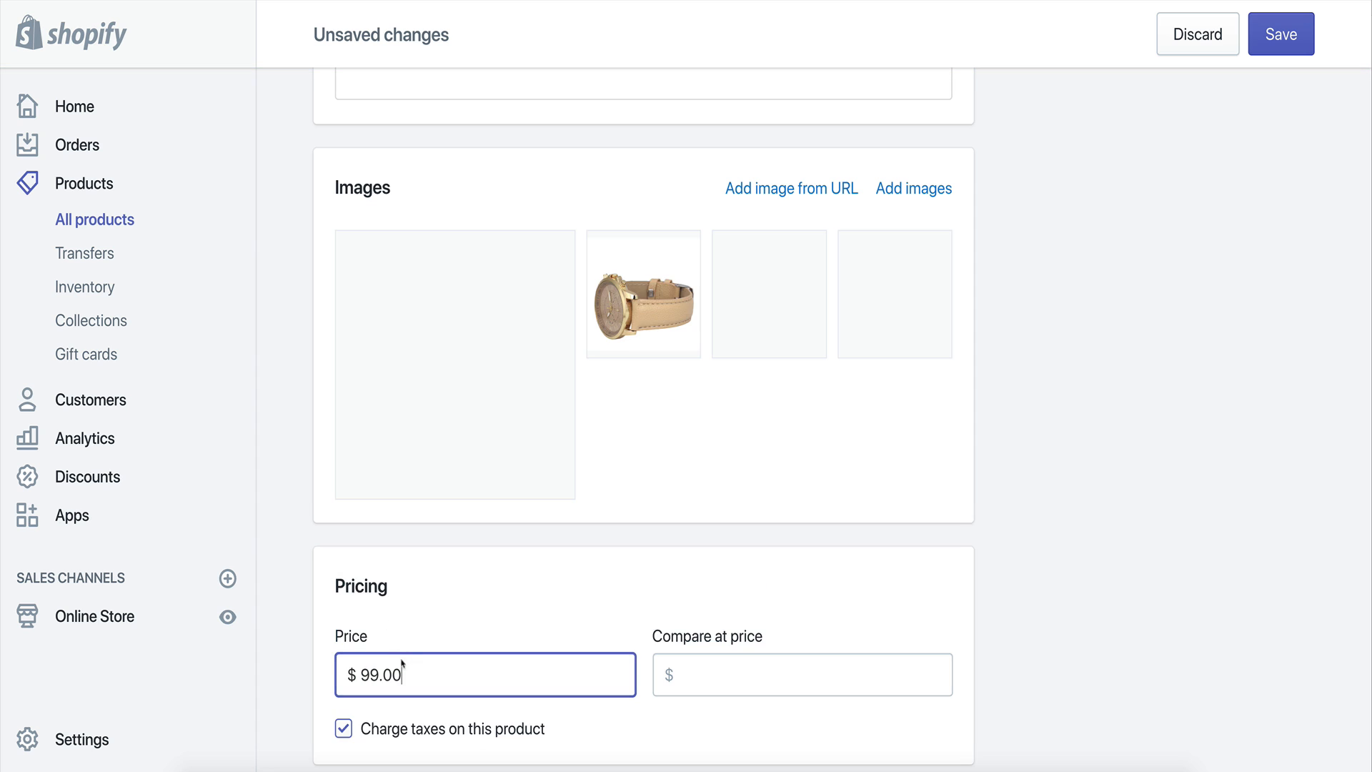
drag(402, 673, 360, 675)
text(0.00)
click(1113, 582)
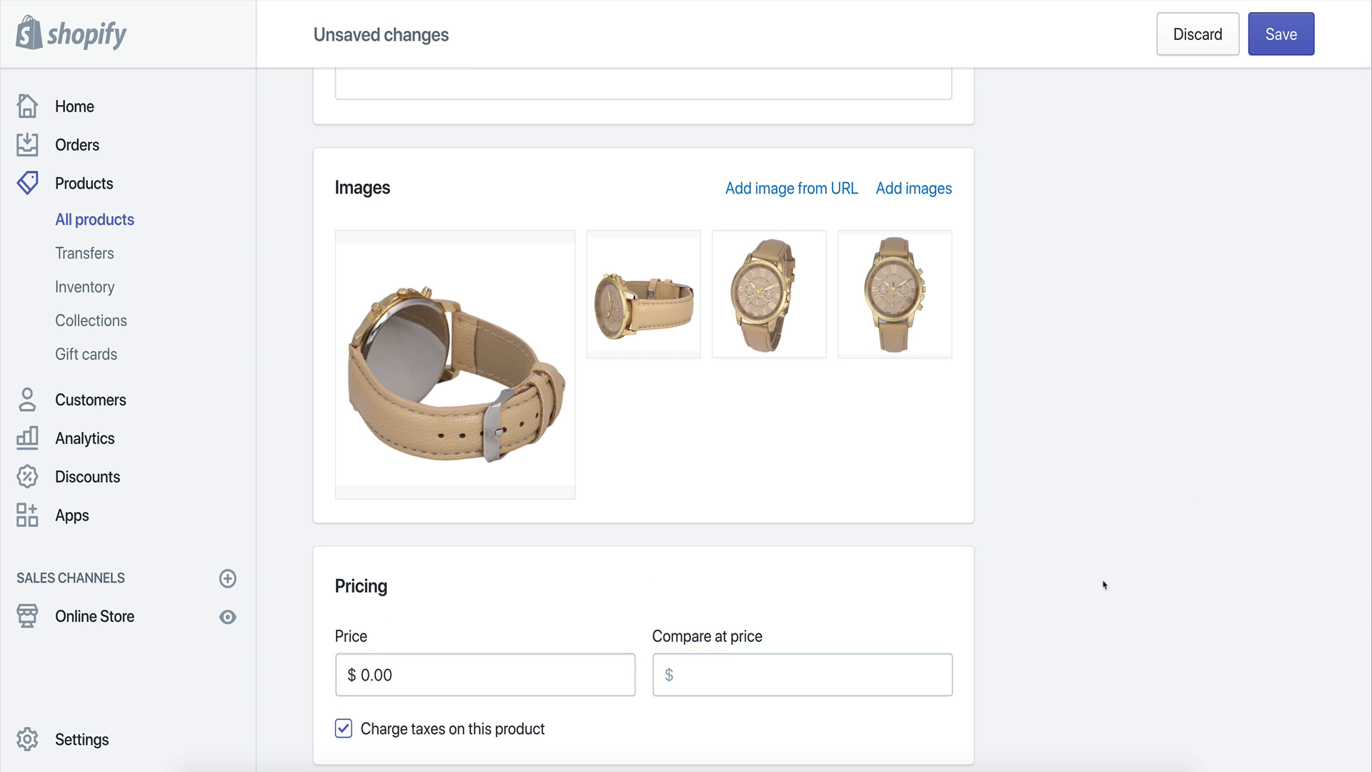
Review the remaining inventory and shipping fields and save the free offer product.
scroll(711, 512, down, 10)
scroll(748, 535, down, 4)
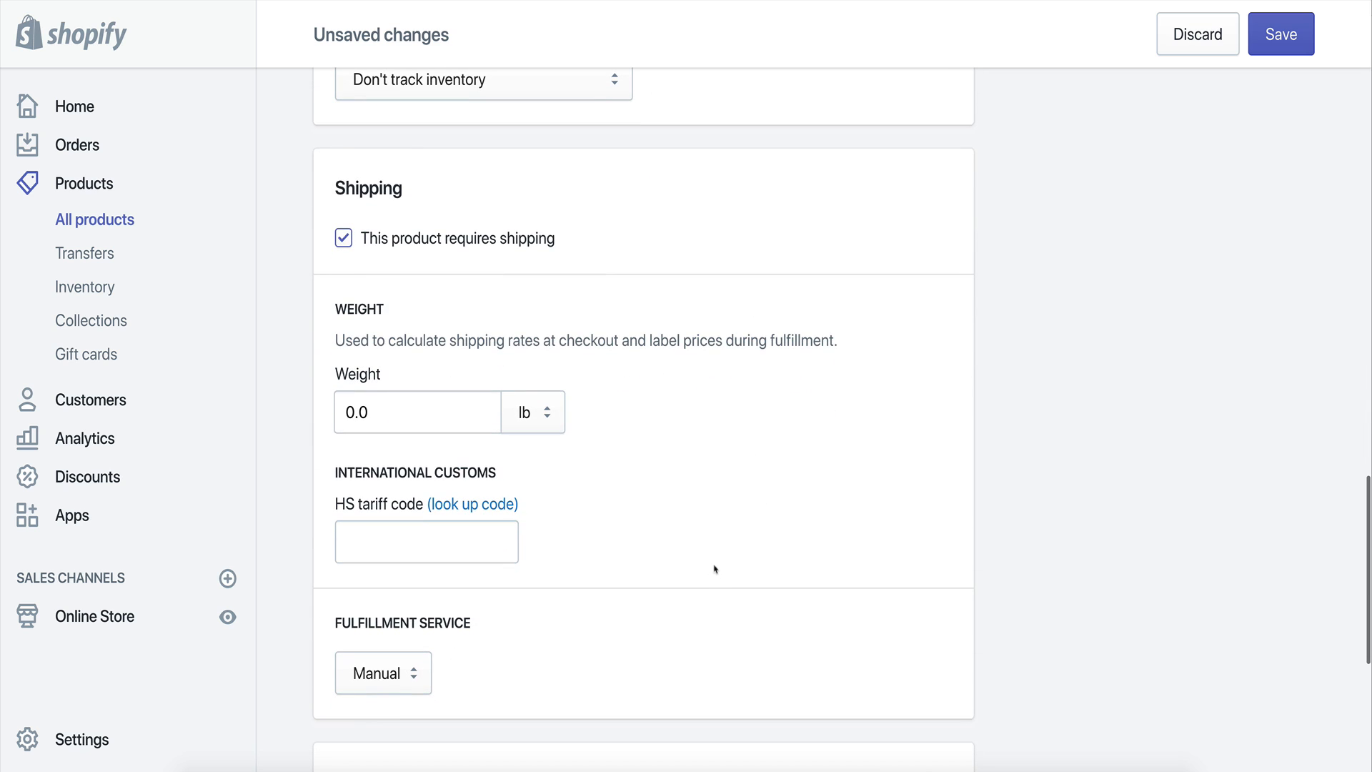
drag(361, 410, 368, 409)
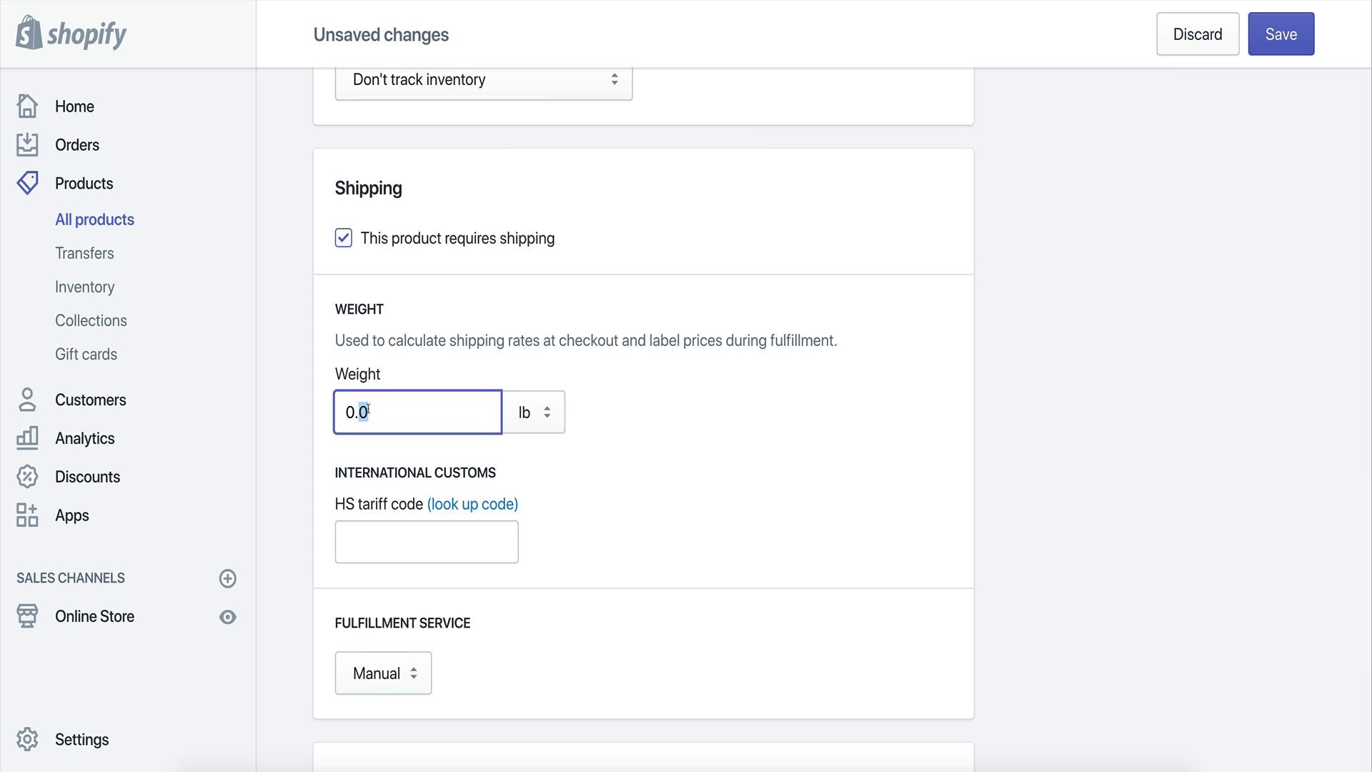
click(762, 438)
scroll(524, 472, down, 3)
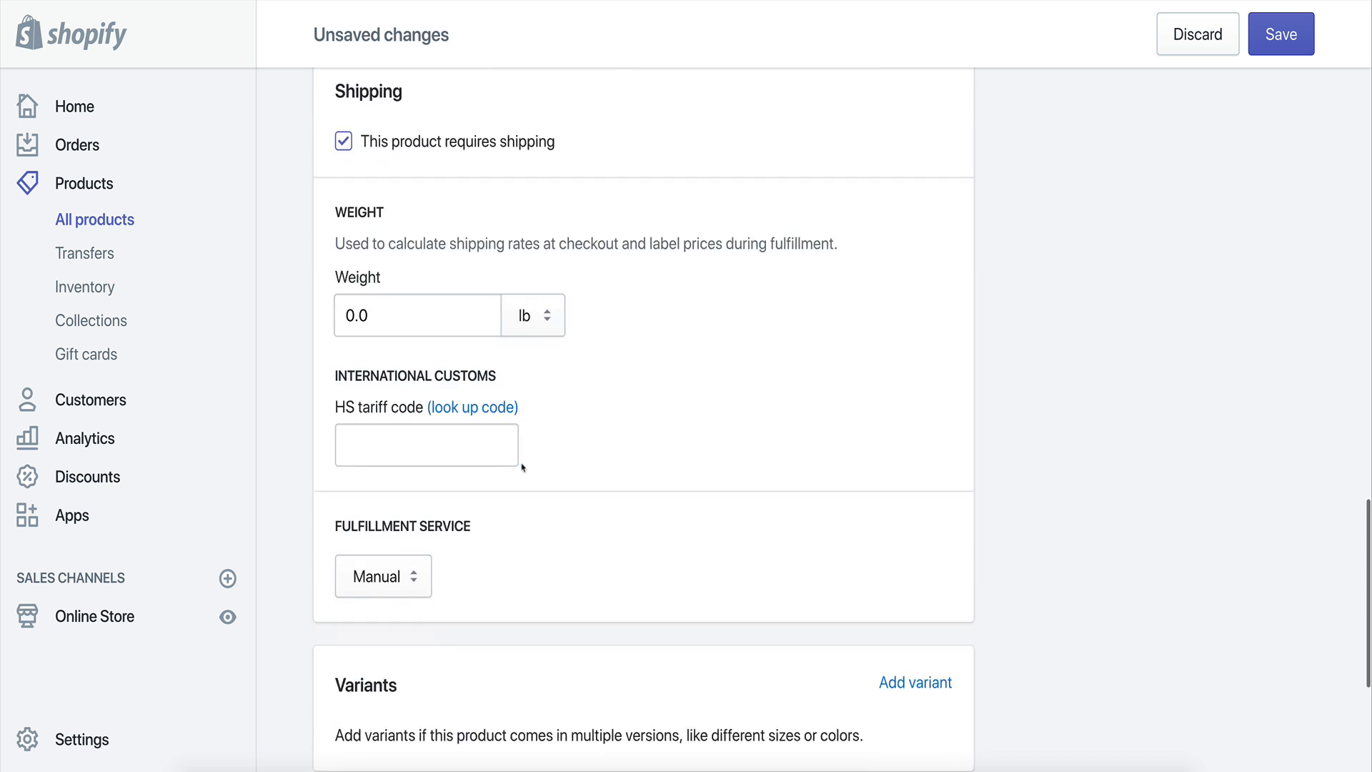
scroll(523, 471, down, 2)
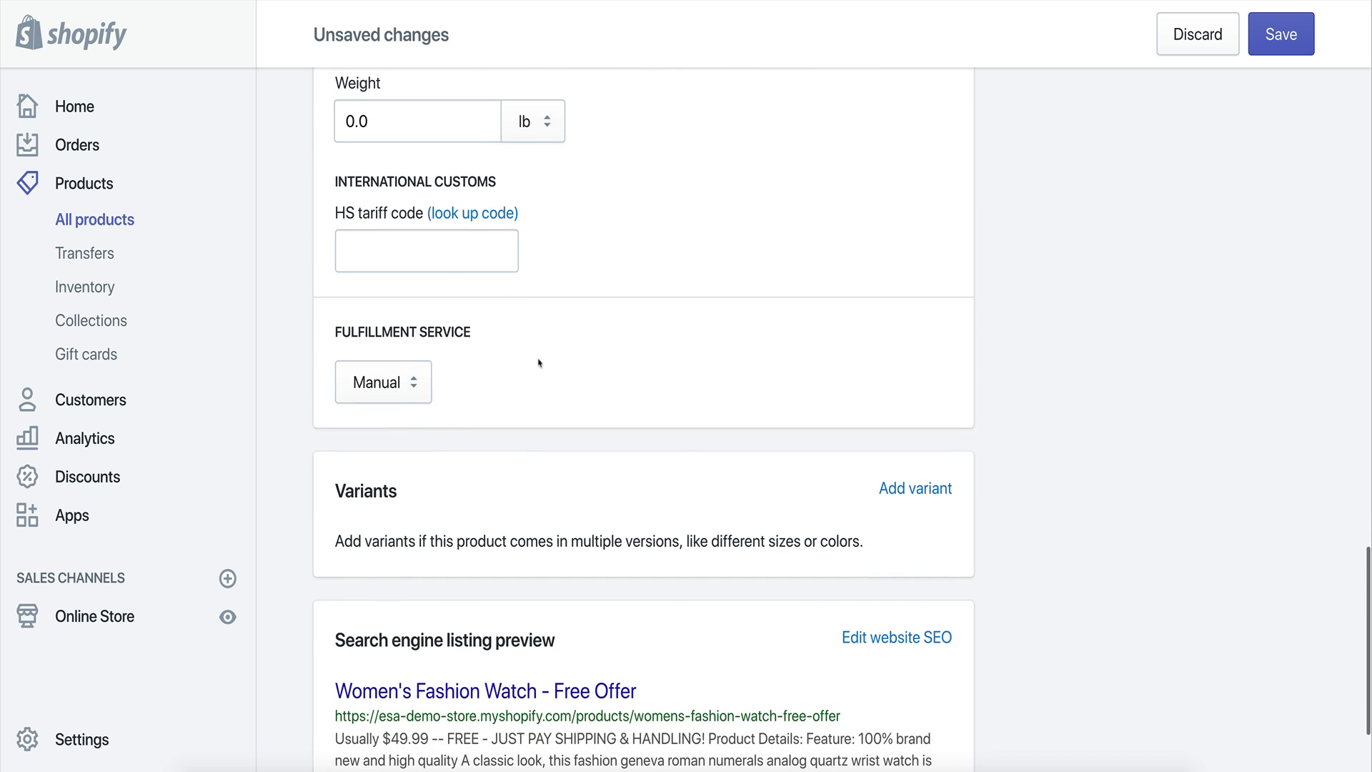
scroll(683, 312, up, 2)
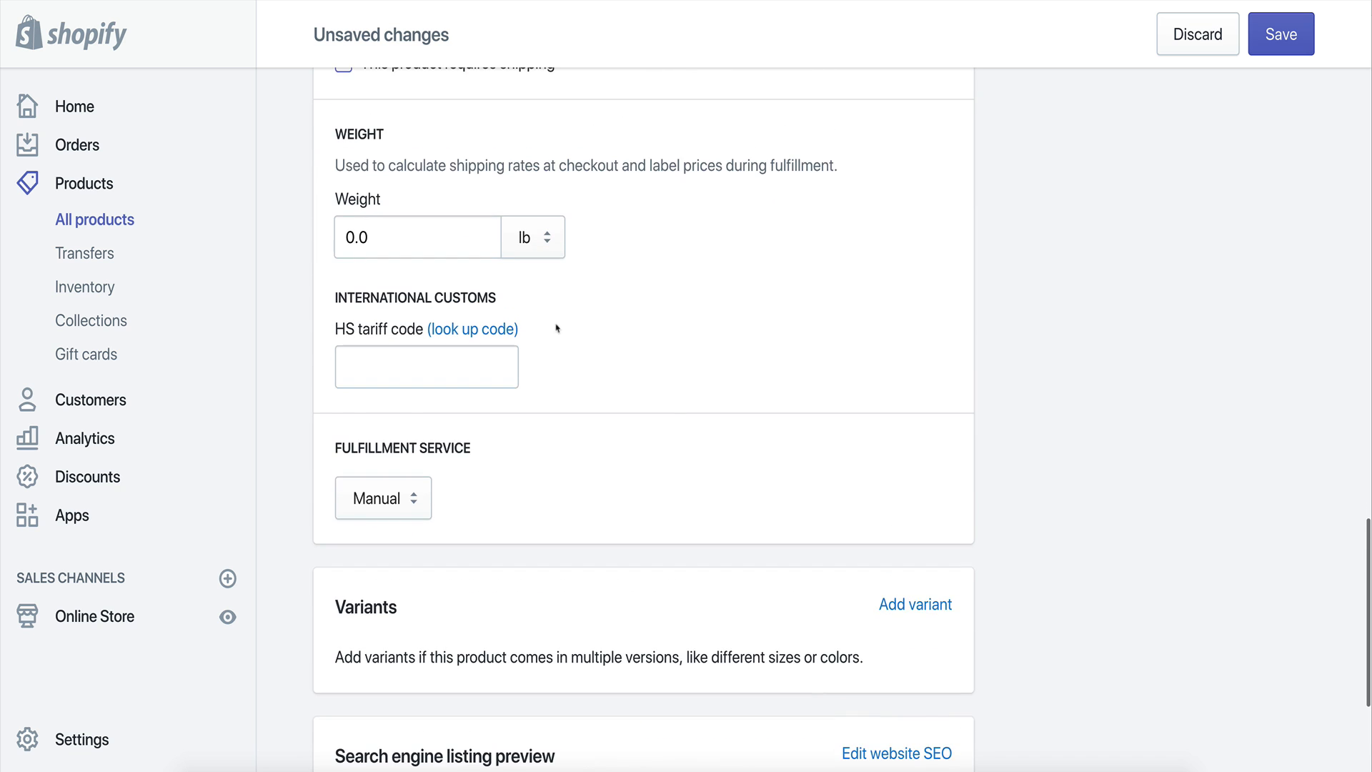
scroll(628, 328, down, 5)
scroll(750, 300, up, 20)
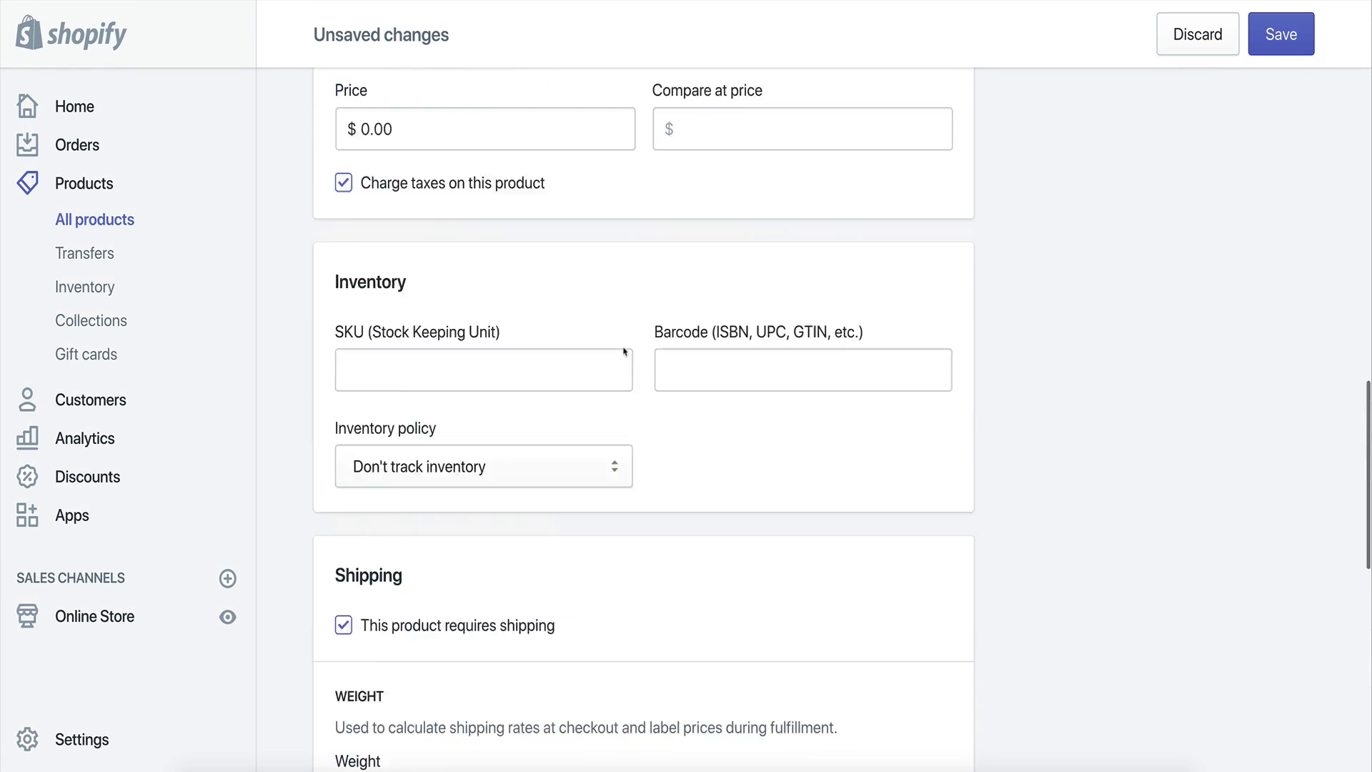
scroll(880, 275, up, 10)
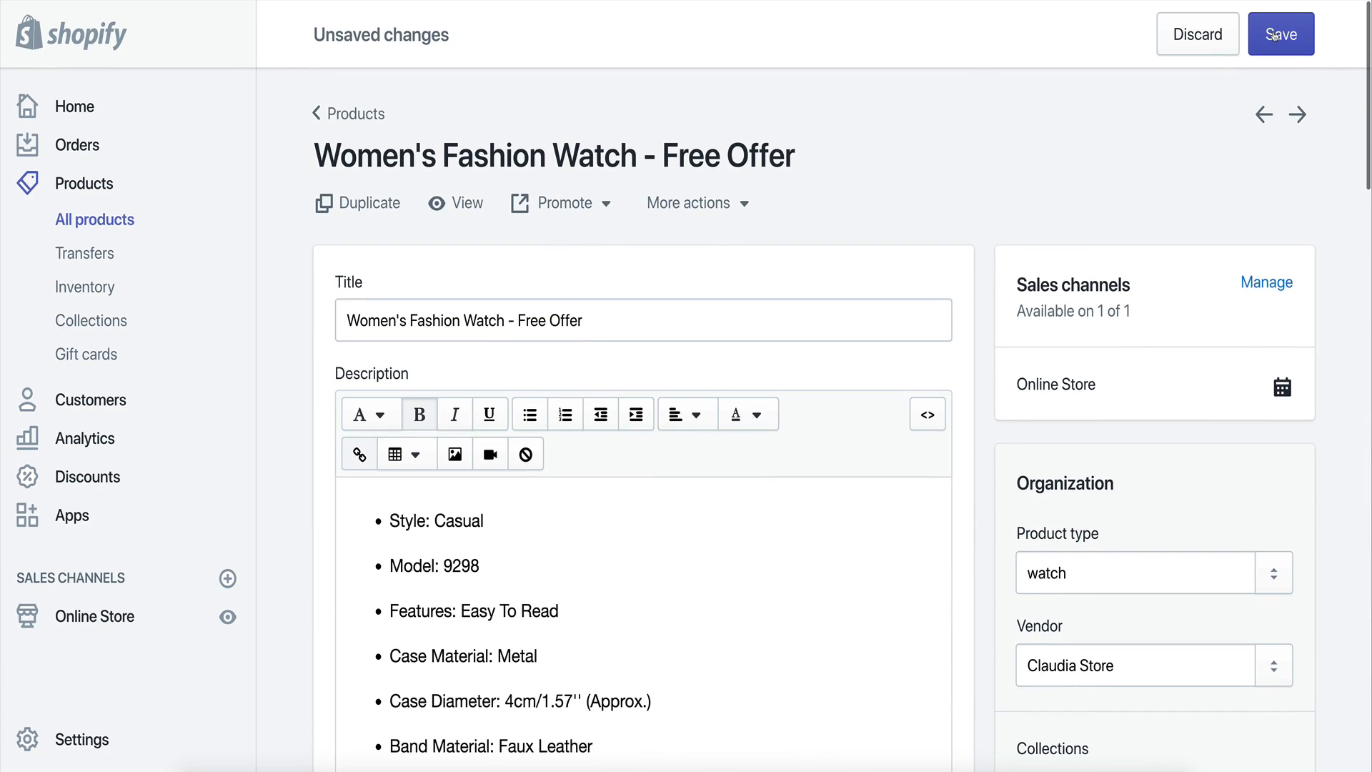
scroll(1000, 414, down, 6)
scroll(990, 428, up, 7)
click(1307, 39)
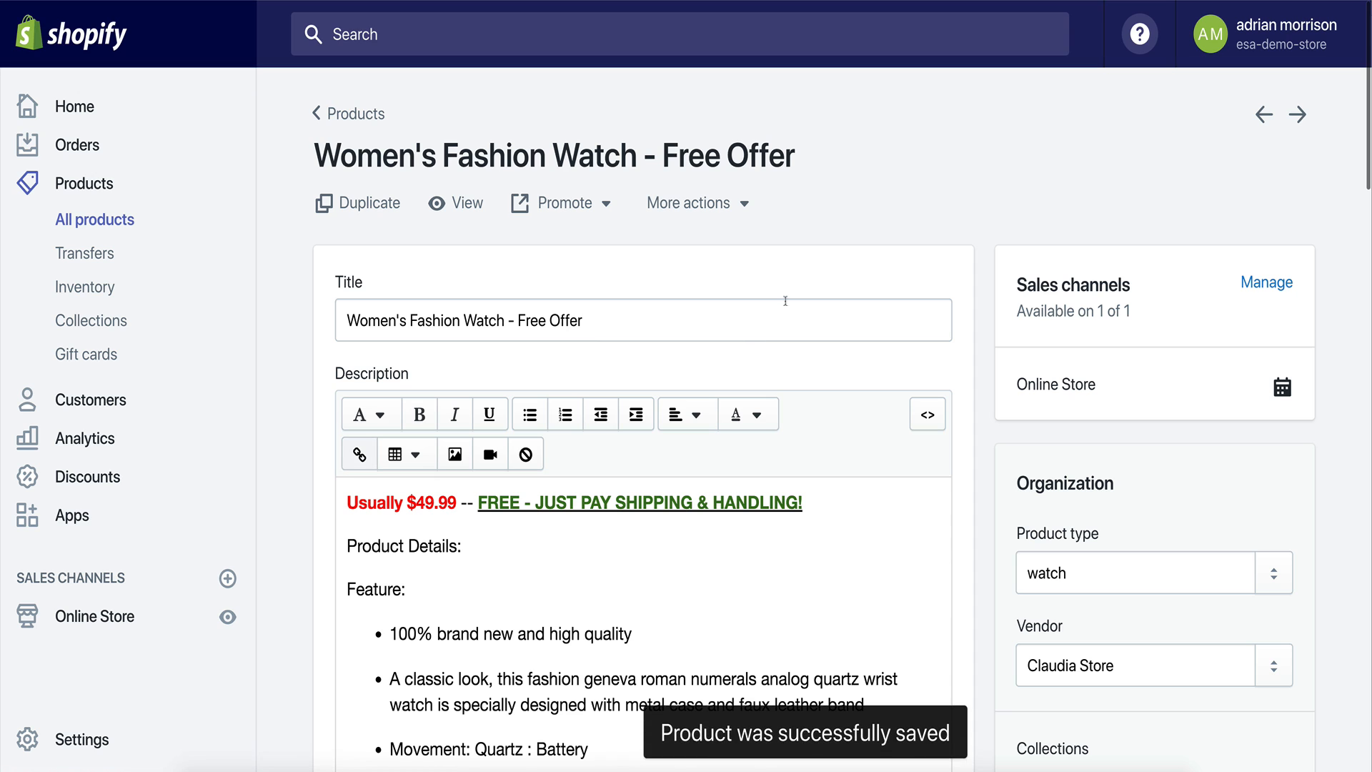
Preview the free offer product on the online store, then close the preview tab.
scroll(593, 222, down, 1)
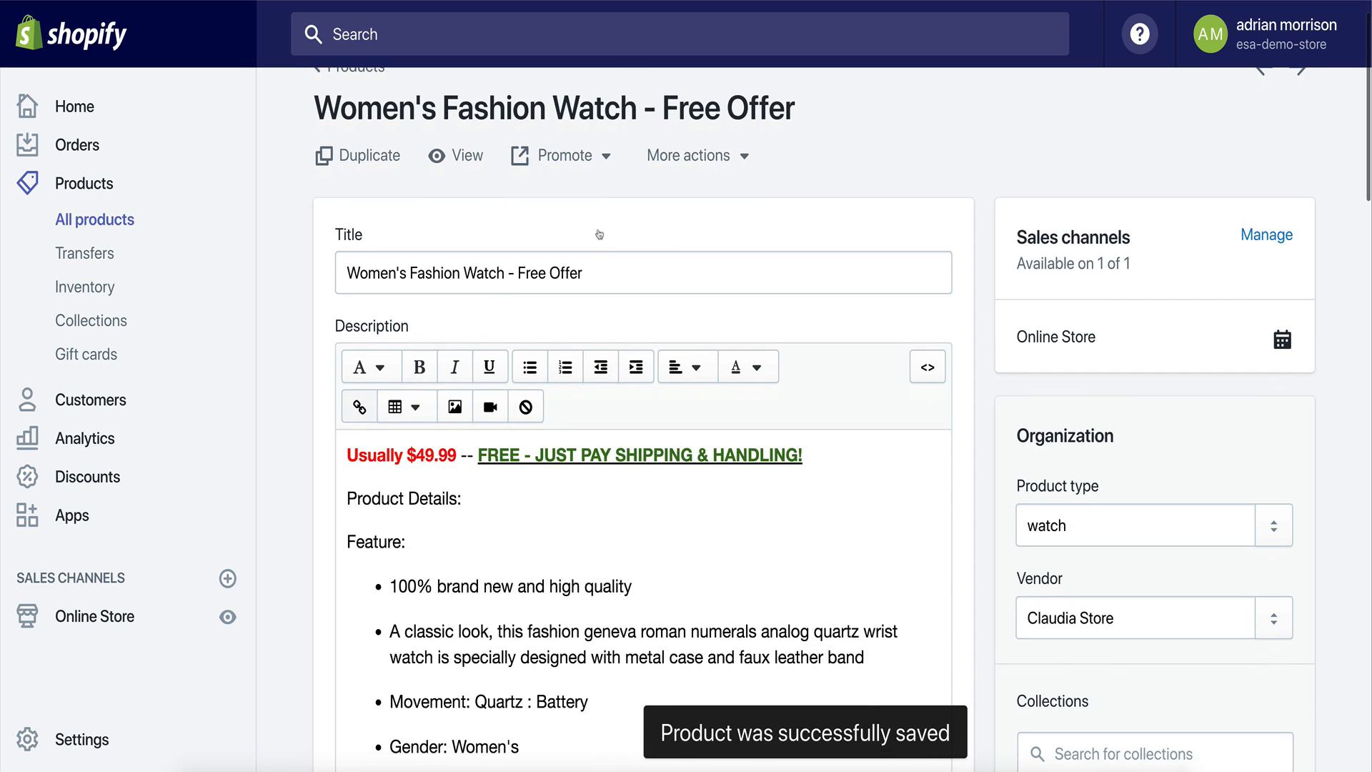
click(461, 155)
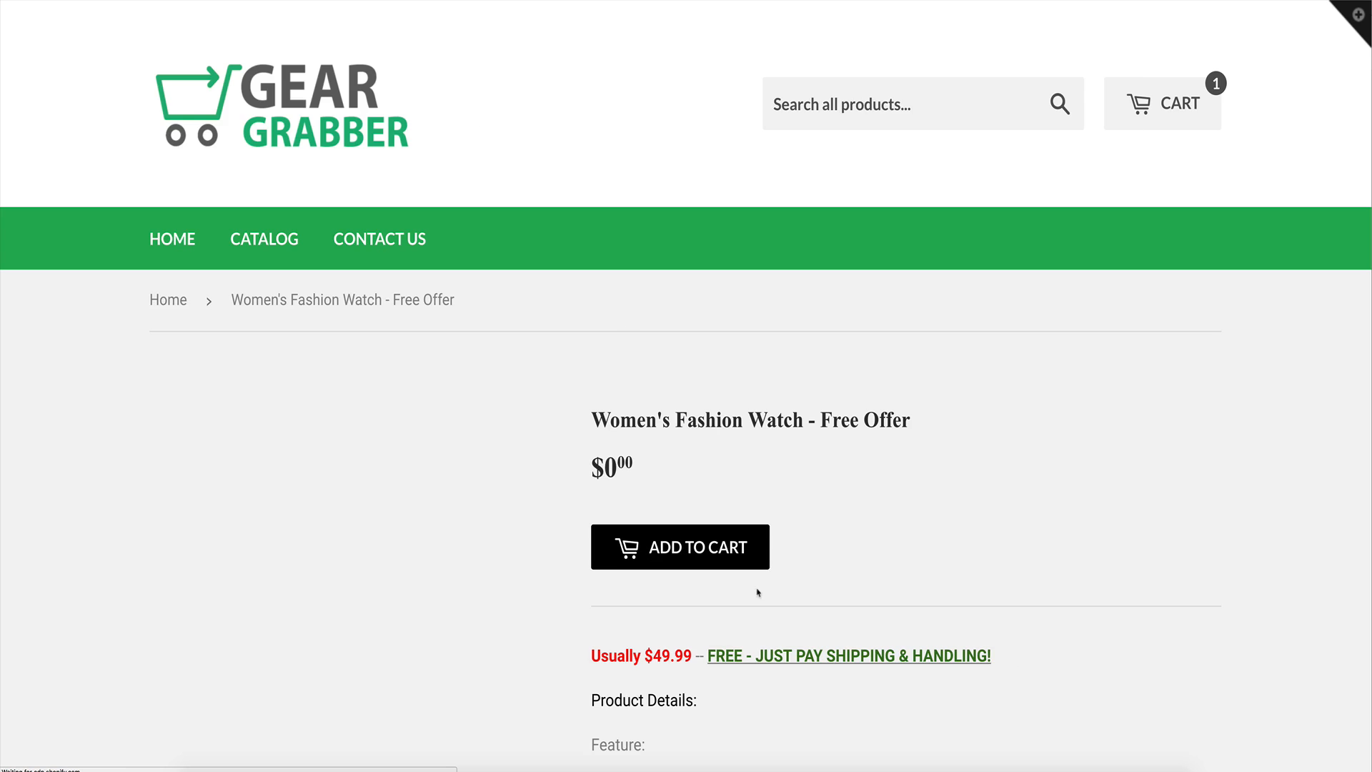
drag(619, 422, 883, 423)
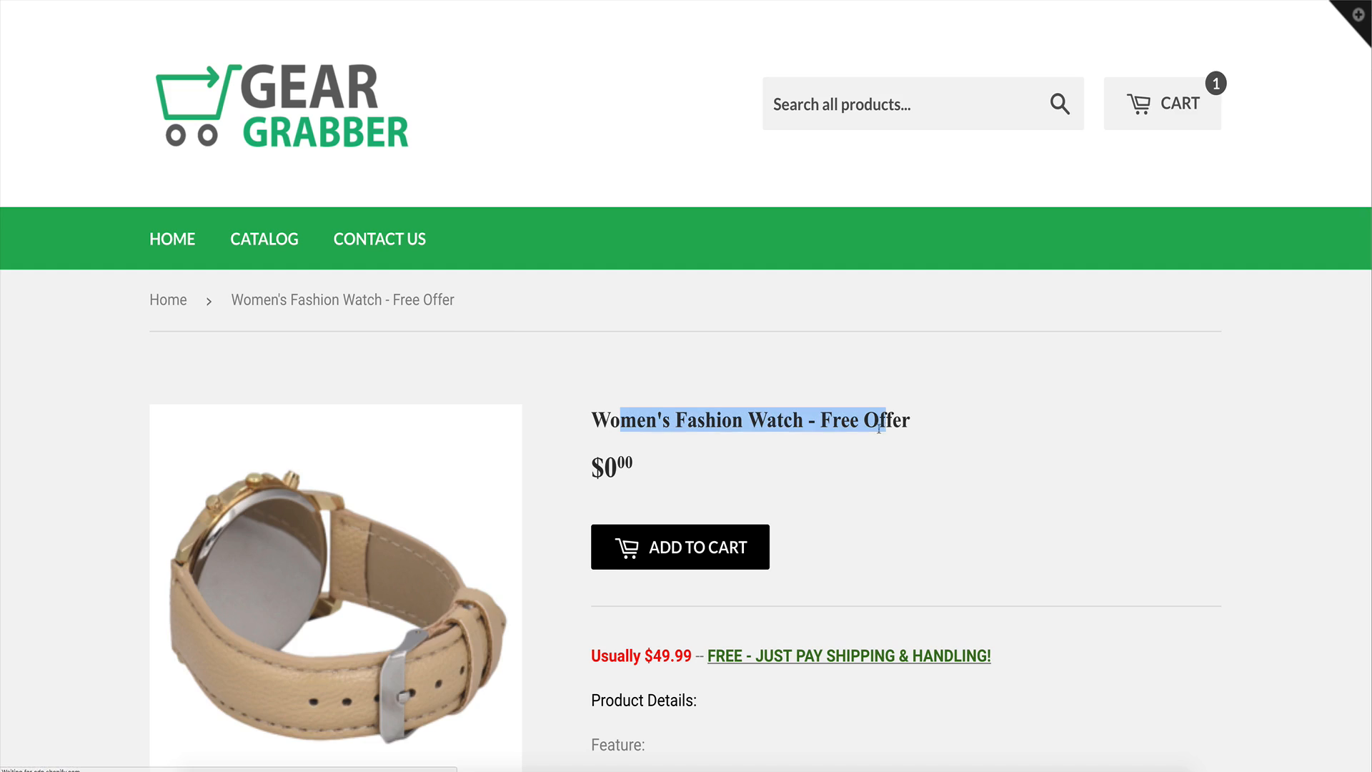
scroll(881, 433, down, 2)
click(879, 438)
scroll(929, 550, down, 6)
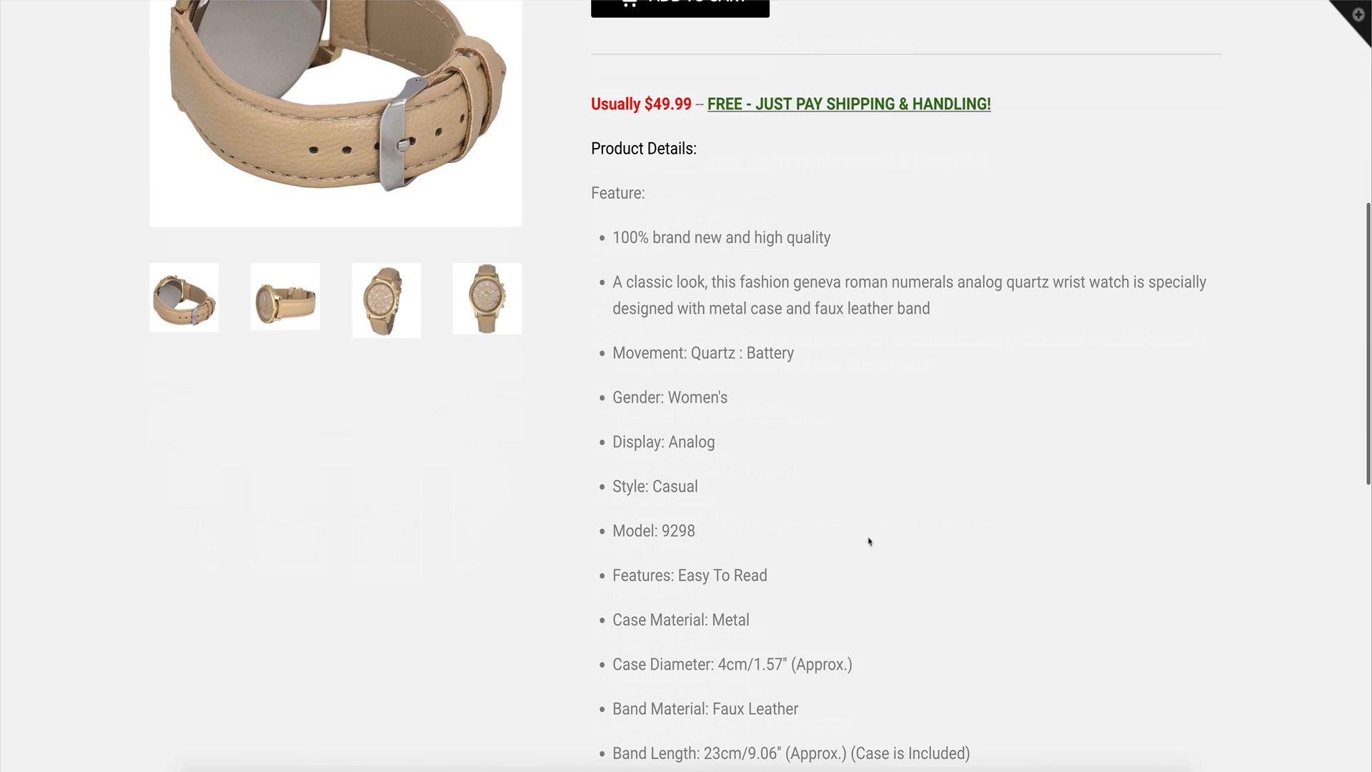
scroll(871, 550, down, 5)
scroll(850, 543, up, 10)
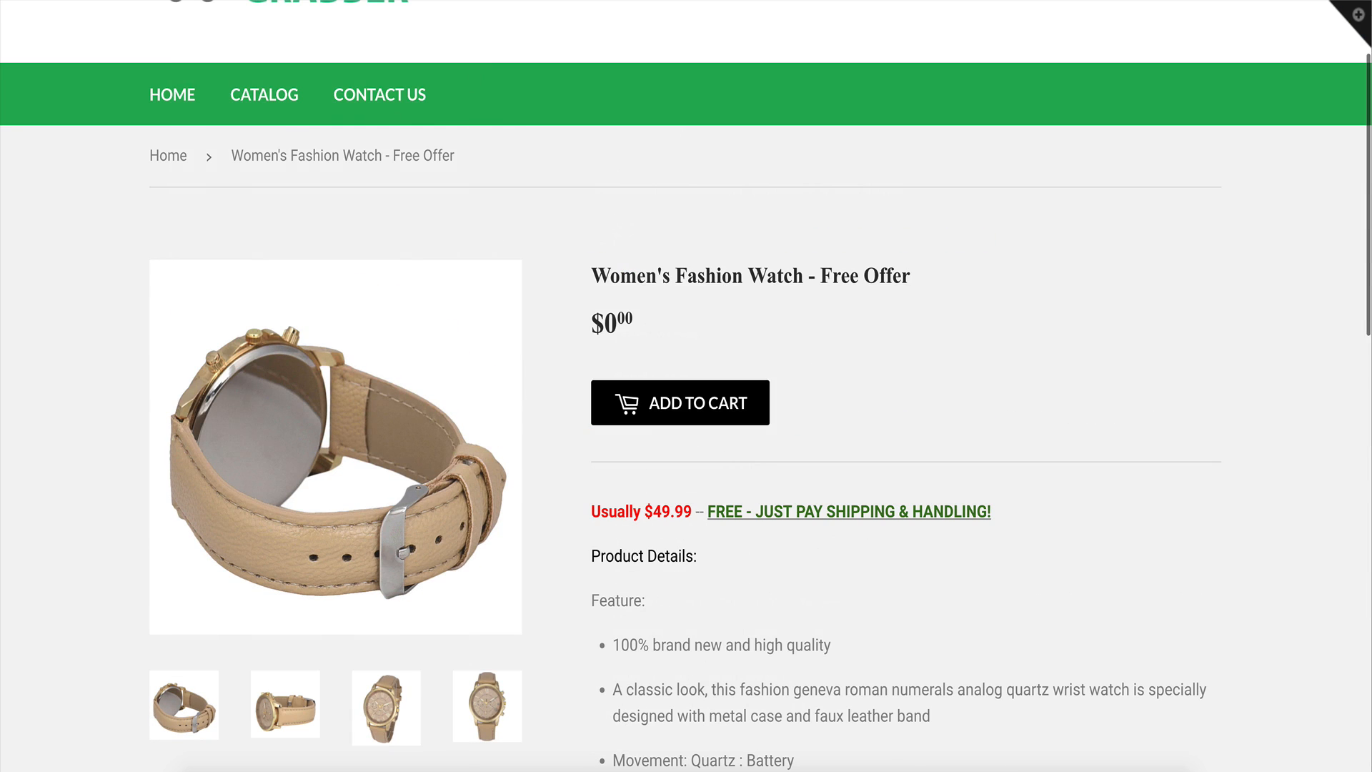
key(super+w)
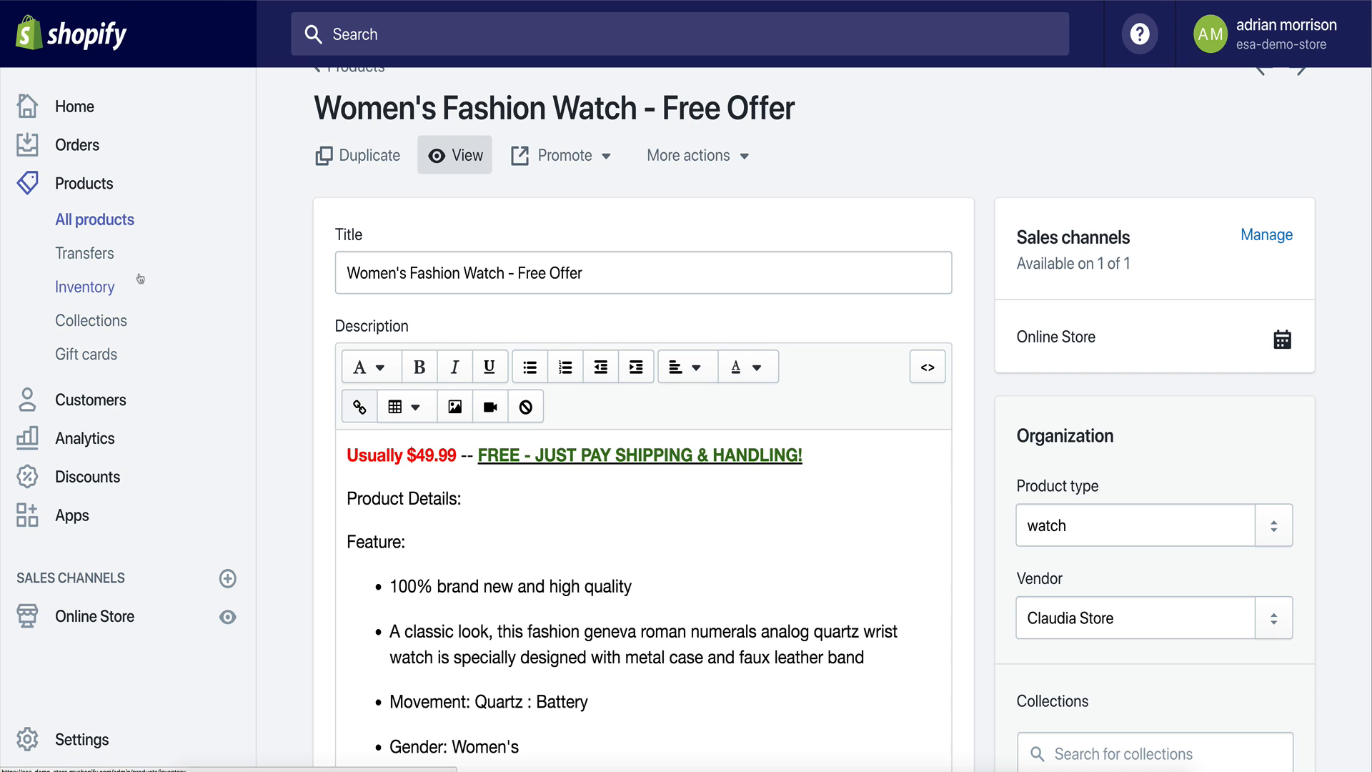
Open the collections list and browse the existing collections.
click(92, 319)
scroll(643, 525, down, 2)
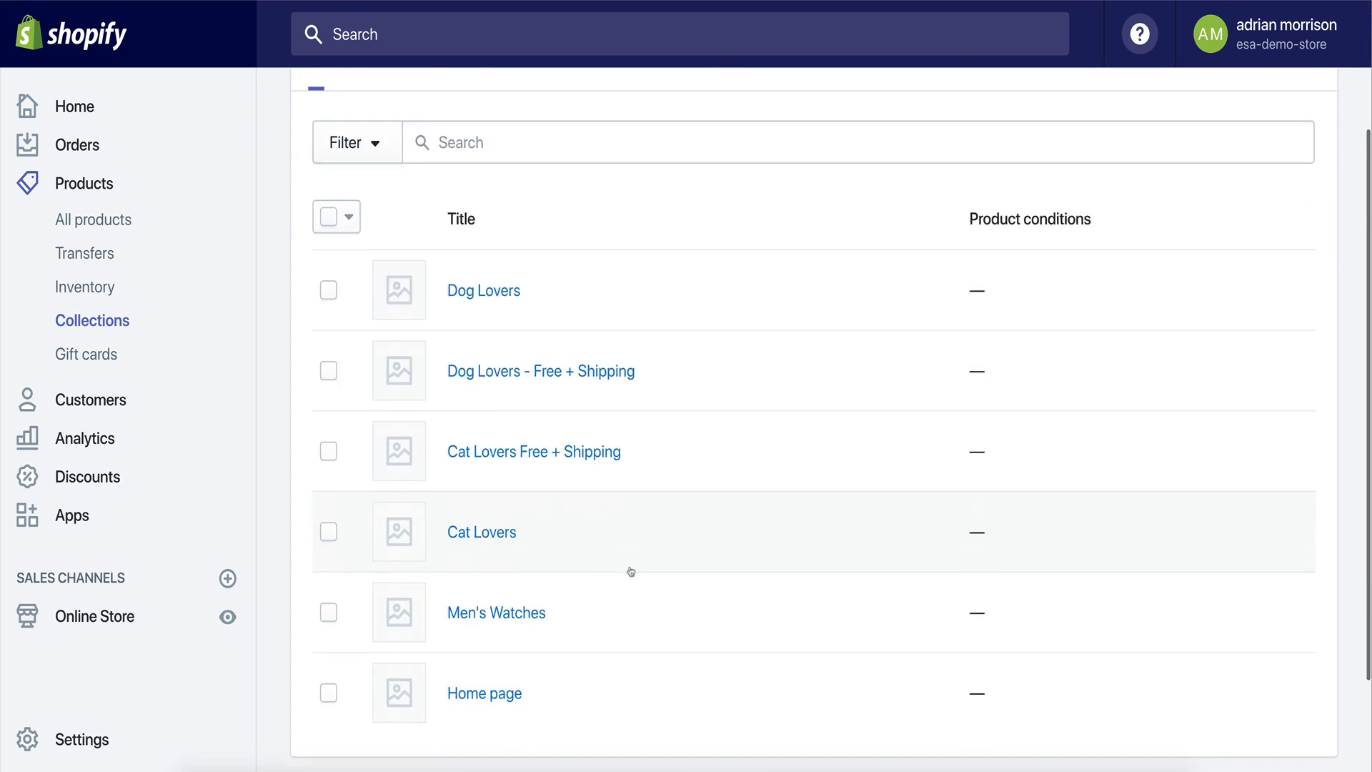
scroll(630, 572, down, 3)
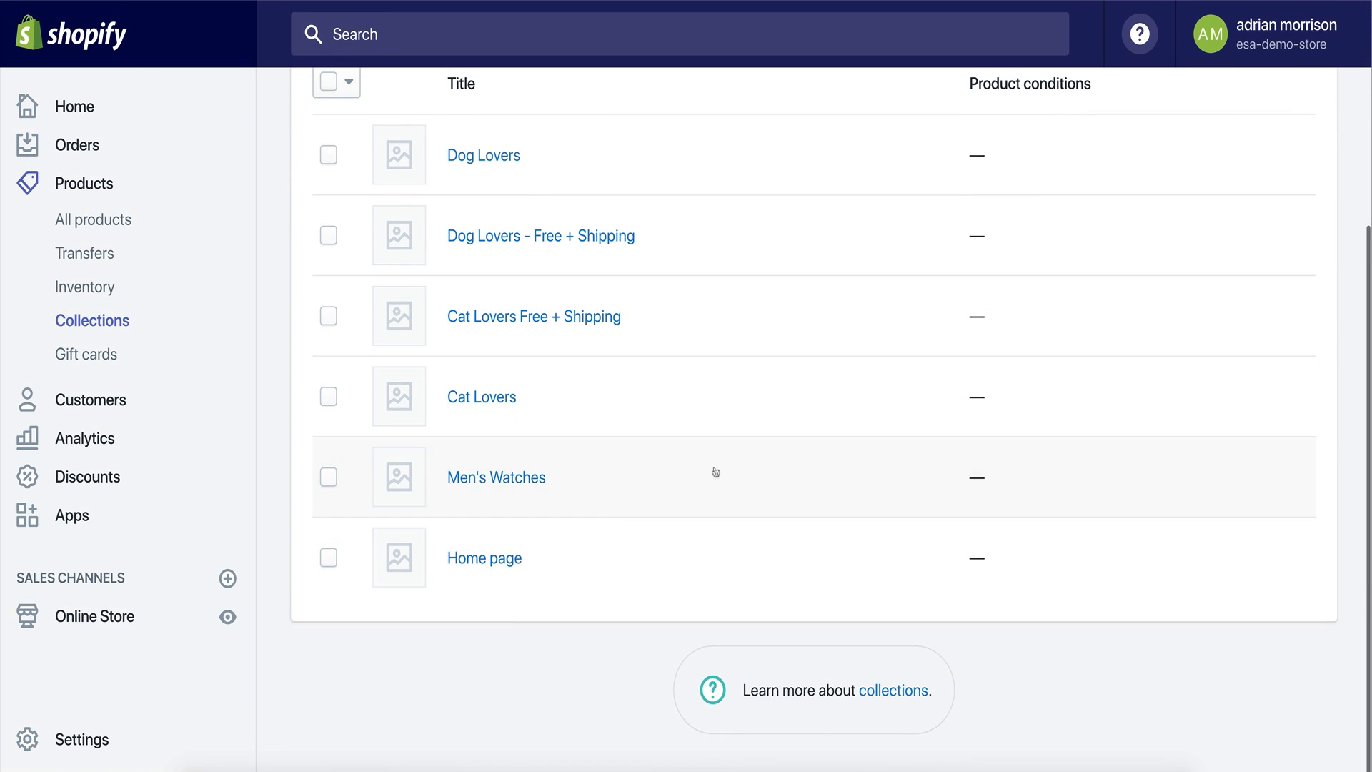
scroll(652, 499, up, 1)
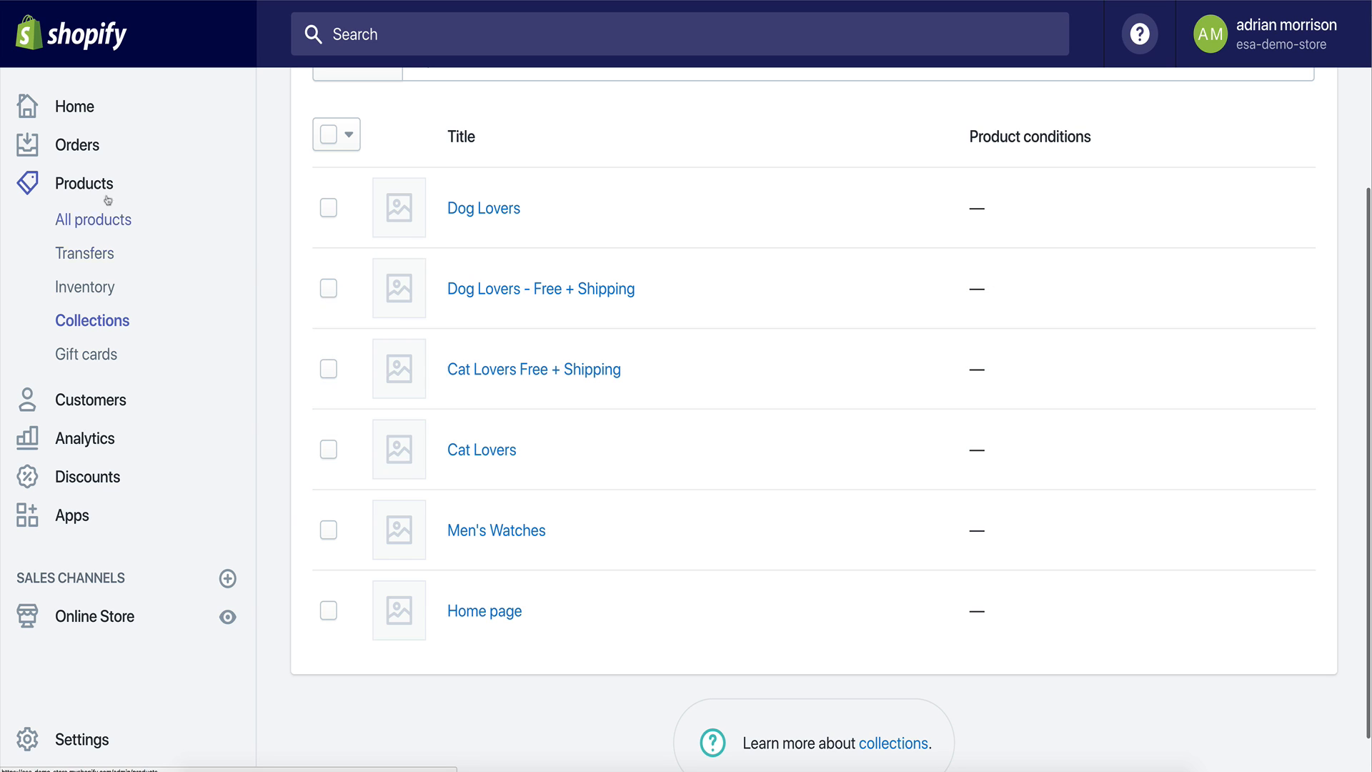
Return to all products and review the listed products, including both watch versions.
click(118, 218)
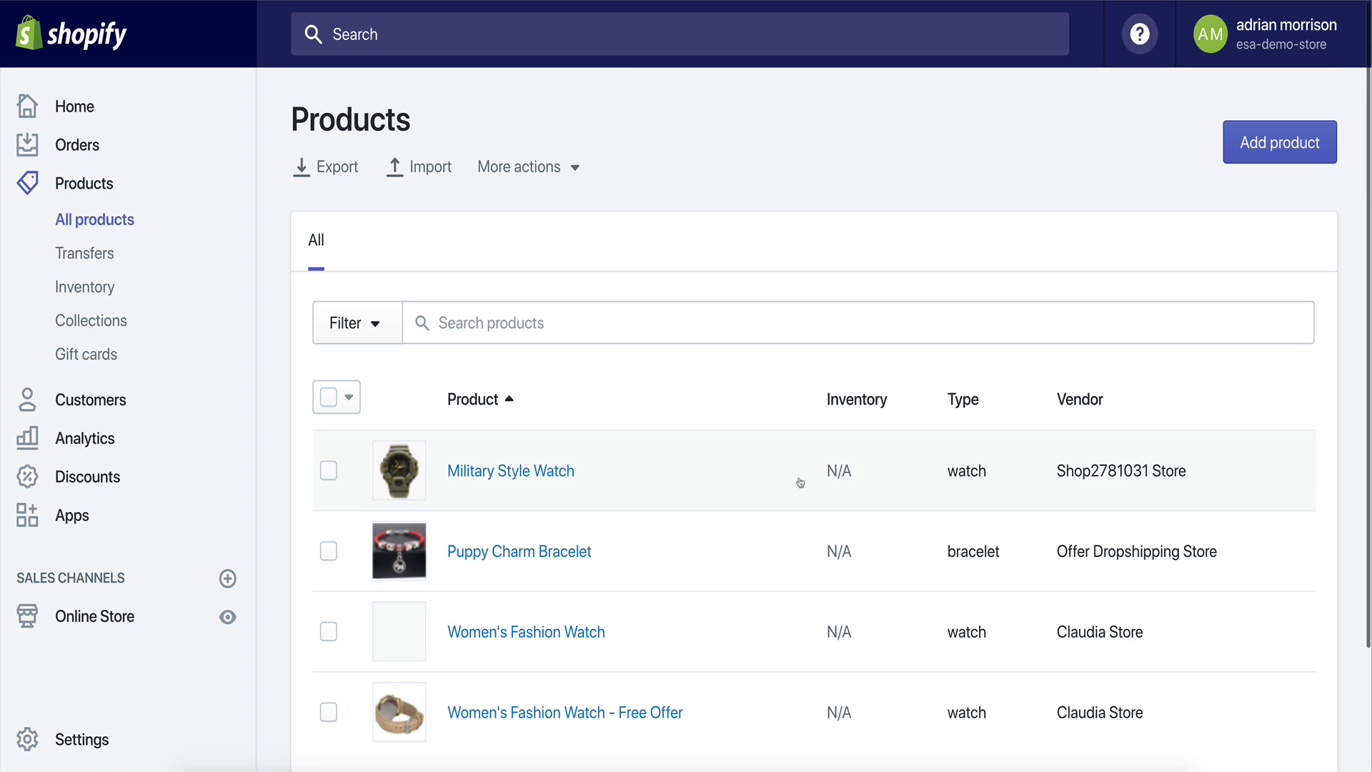
scroll(909, 480, down, 2)
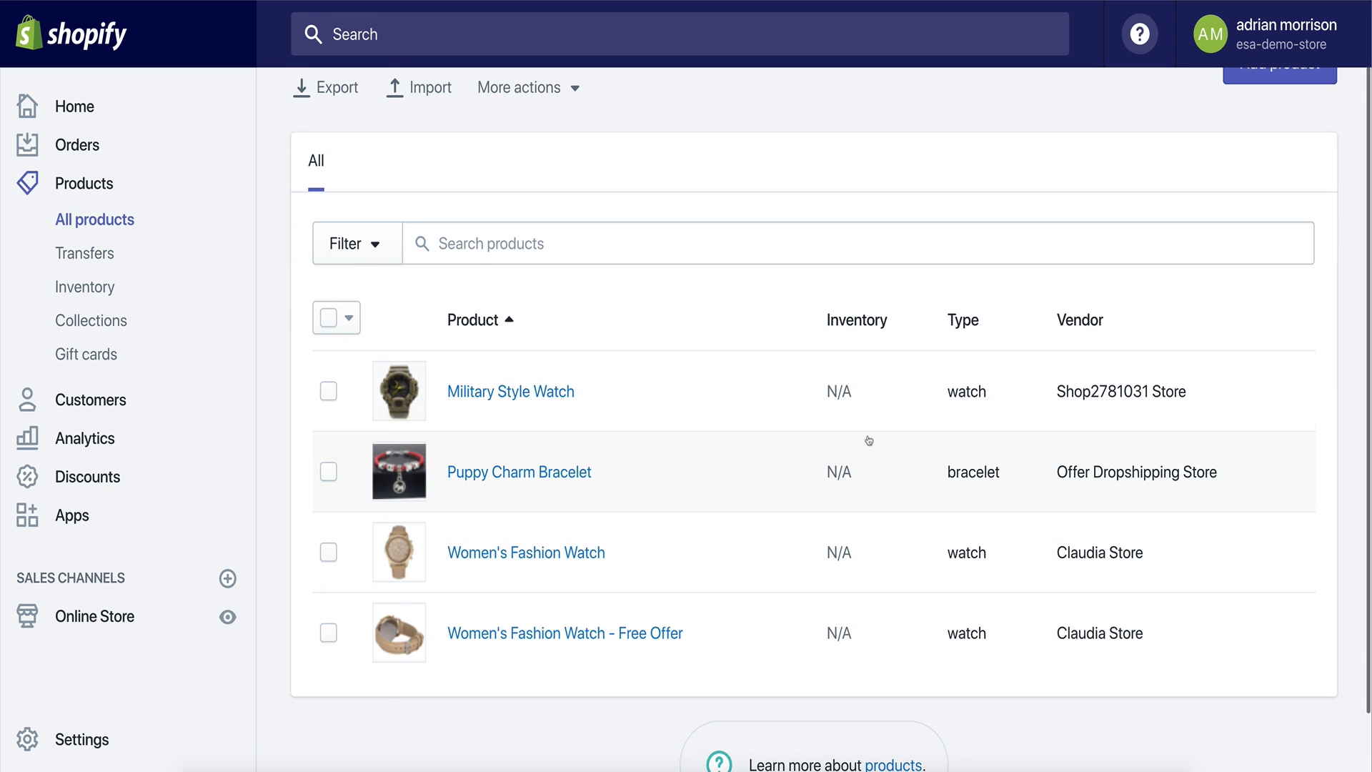
scroll(867, 438, up, 2)
scroll(870, 438, down, 4)
scroll(864, 443, up, 2)
scroll(859, 450, up, 1)
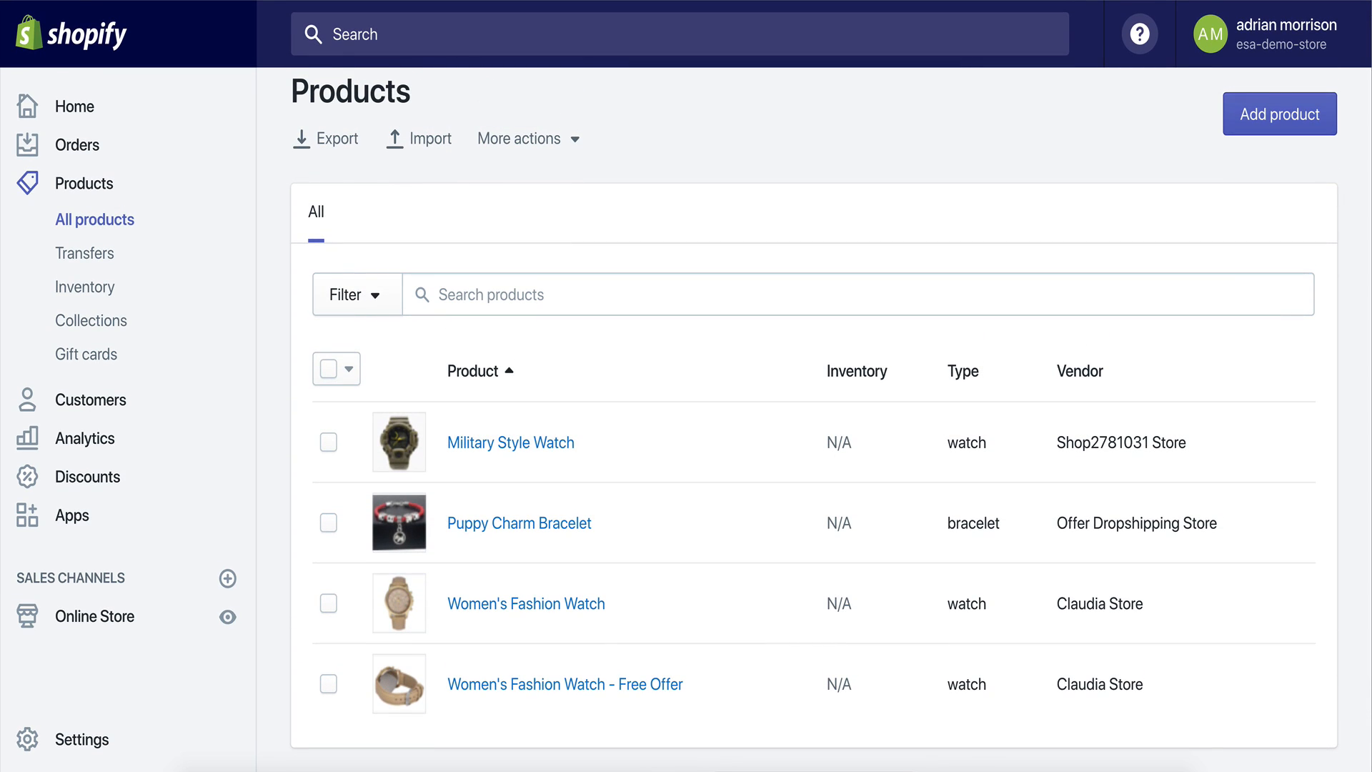